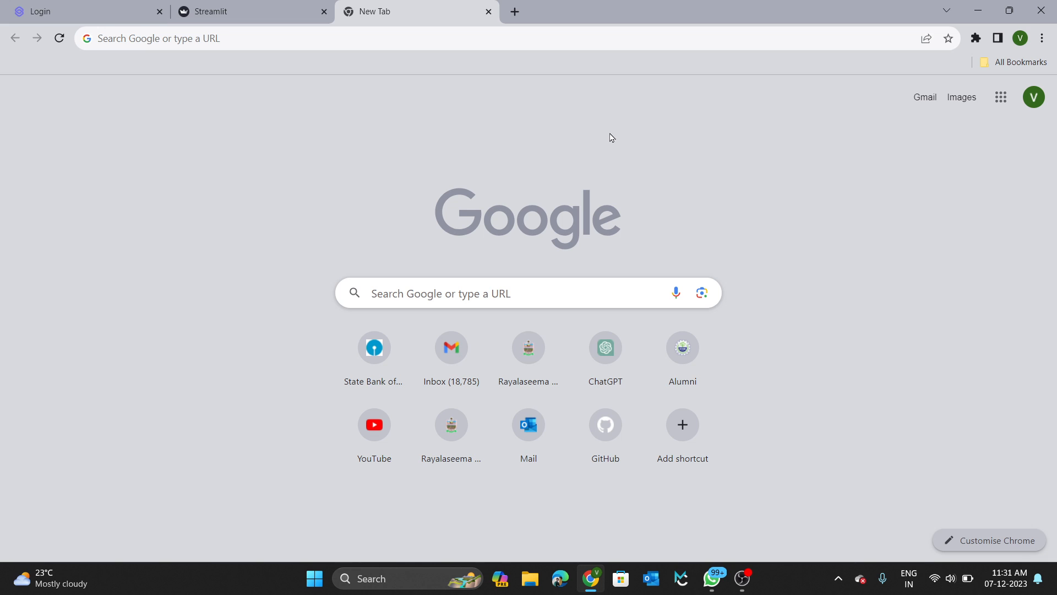
Go to forms.google.com in Chrome and create a blank form.
left_click(441, 38)
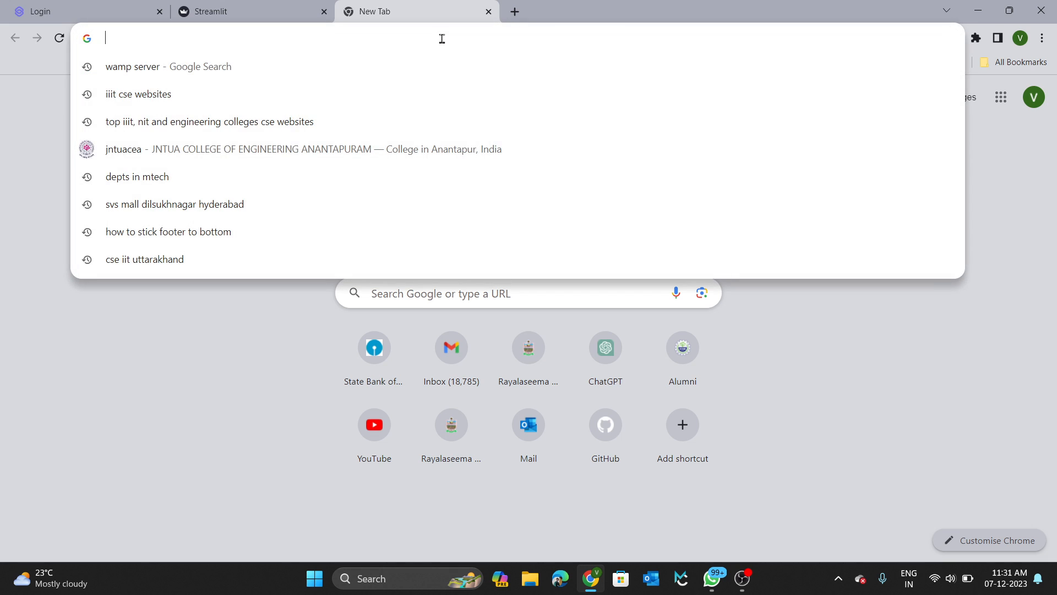
type("form")
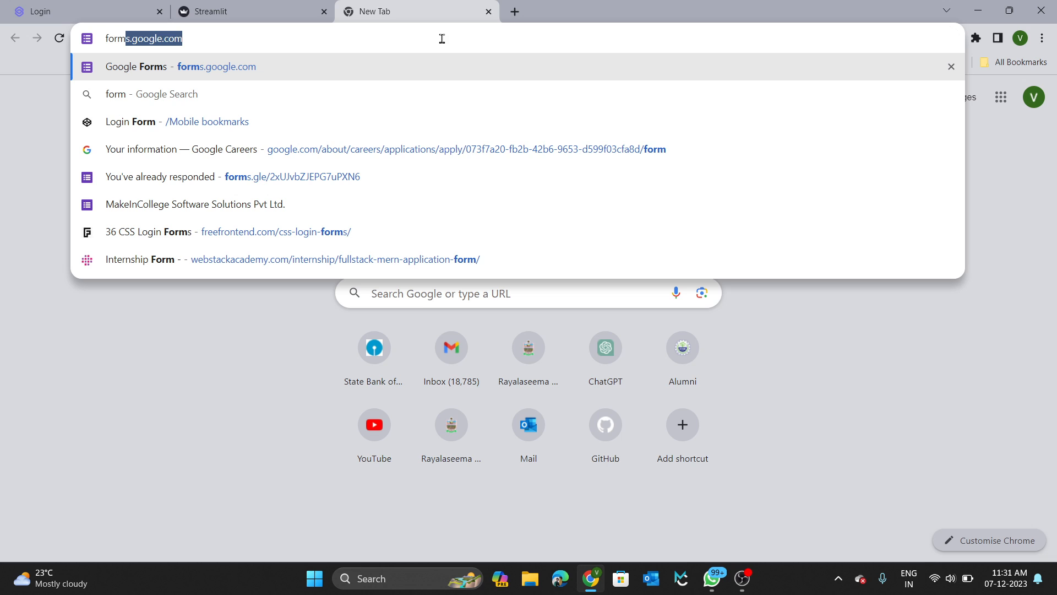
key("Return")
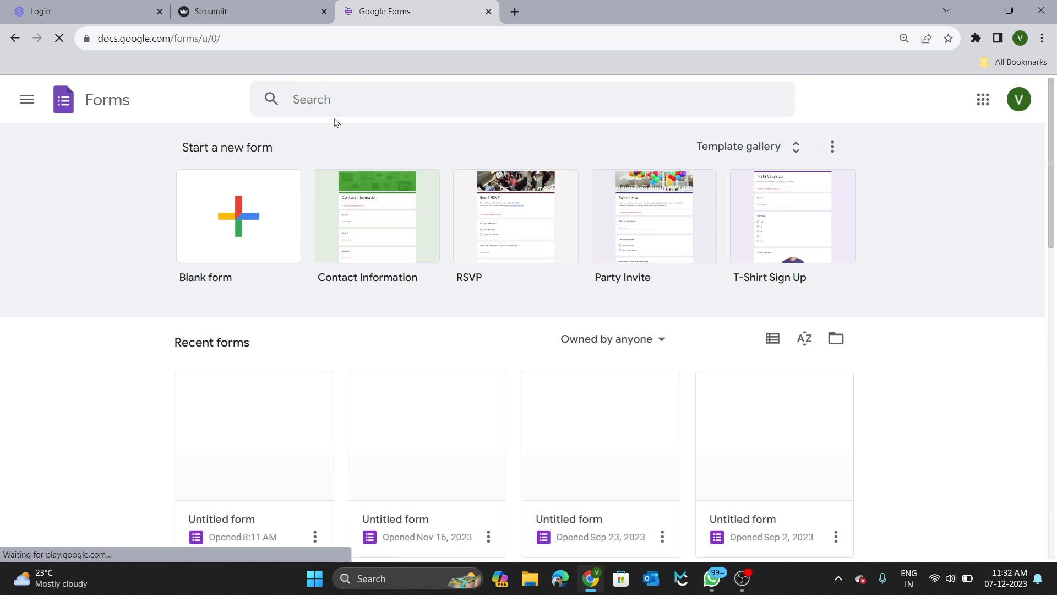
left_click(245, 239)
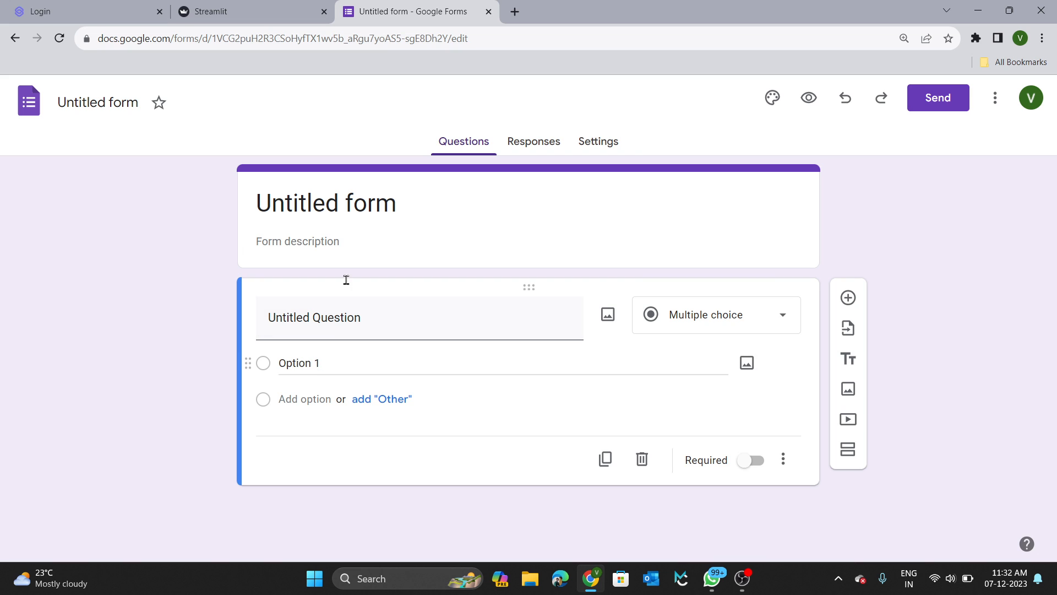
Replace the 'Untitled form' title with 'Condition dropdown Dynamic Google Form'.
left_click(346, 205)
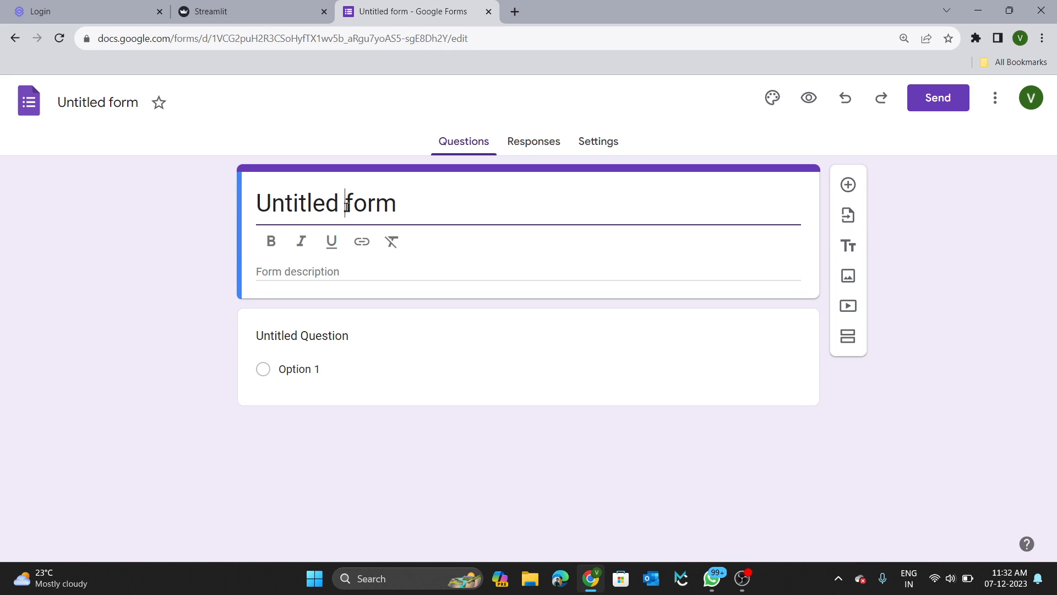
triple_click(346, 207)
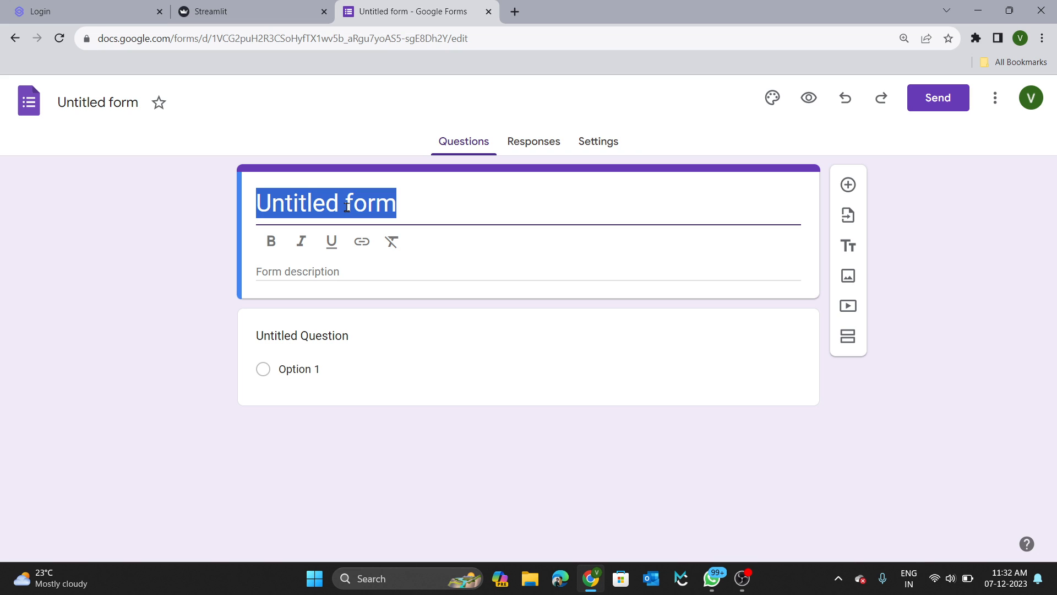
type("Condit")
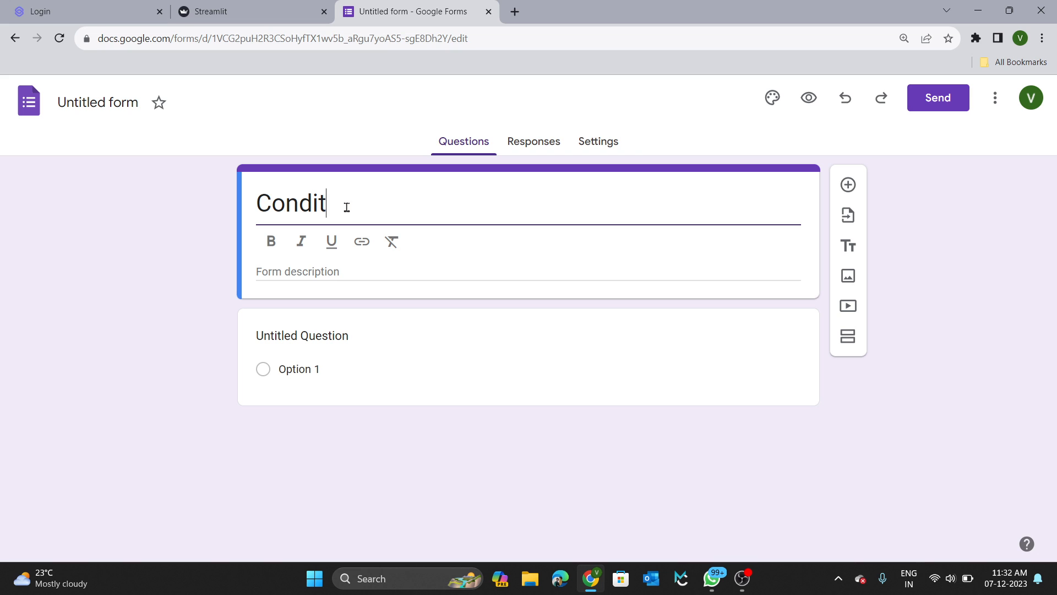
type("ion dro")
key("BackSpace")
type("ropdown D")
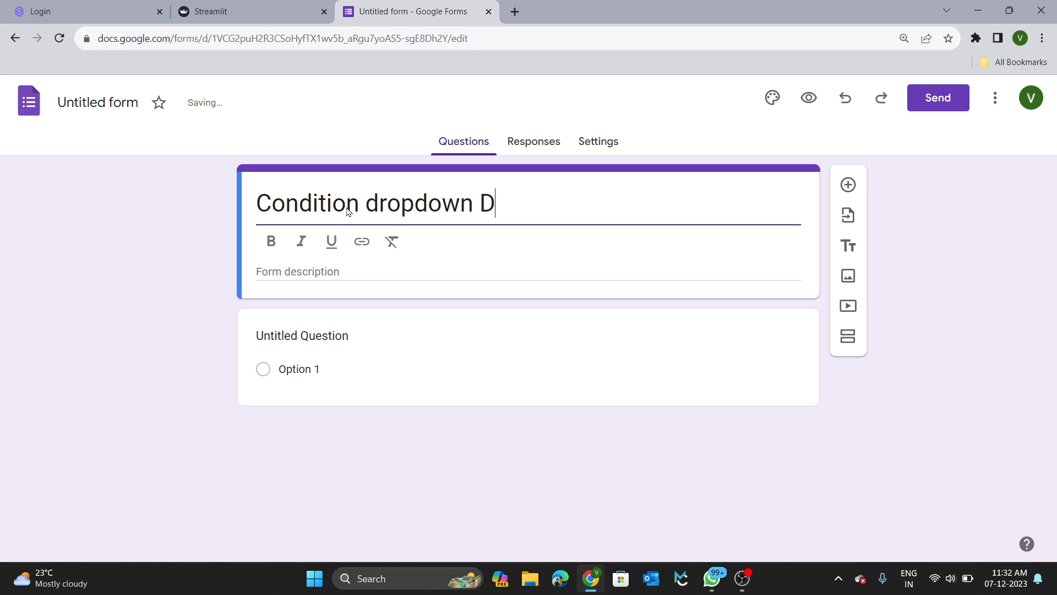
type("ynamic G")
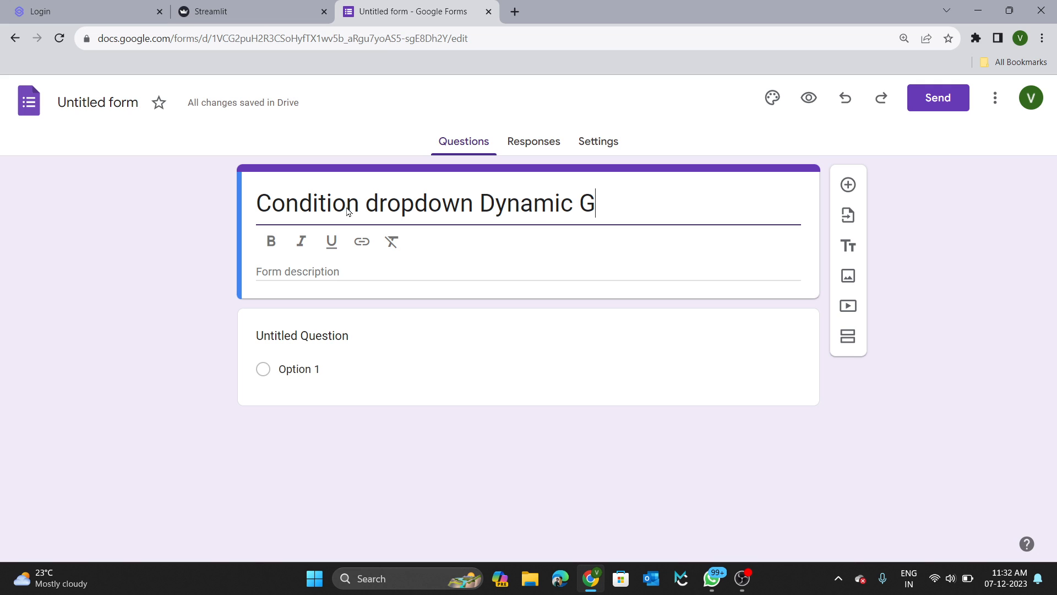
type("oogle Form")
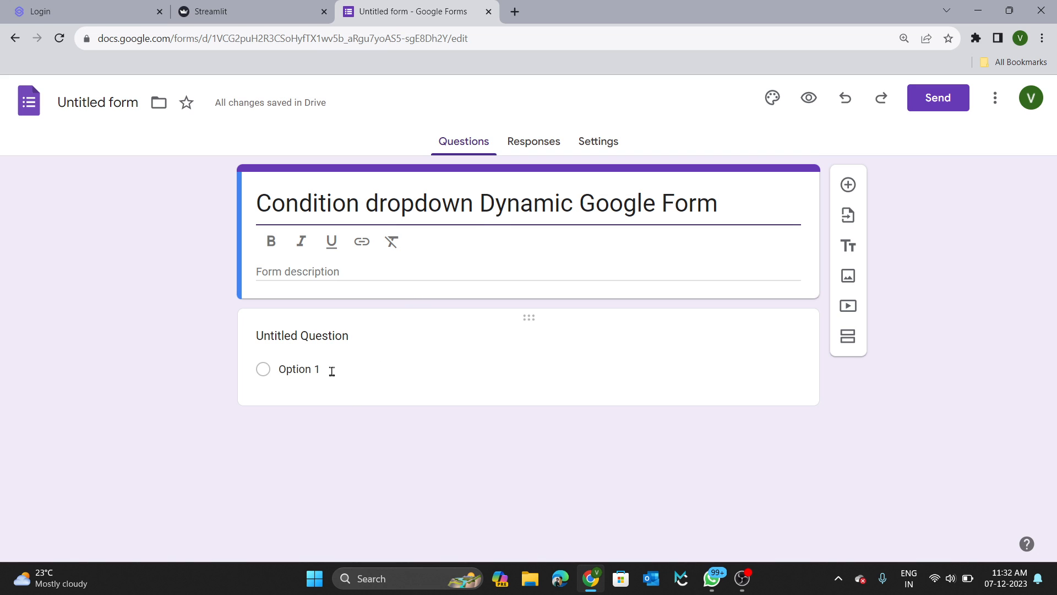
Make the first question a required short-answer 'Name' question, then add a new question.
left_click(312, 341)
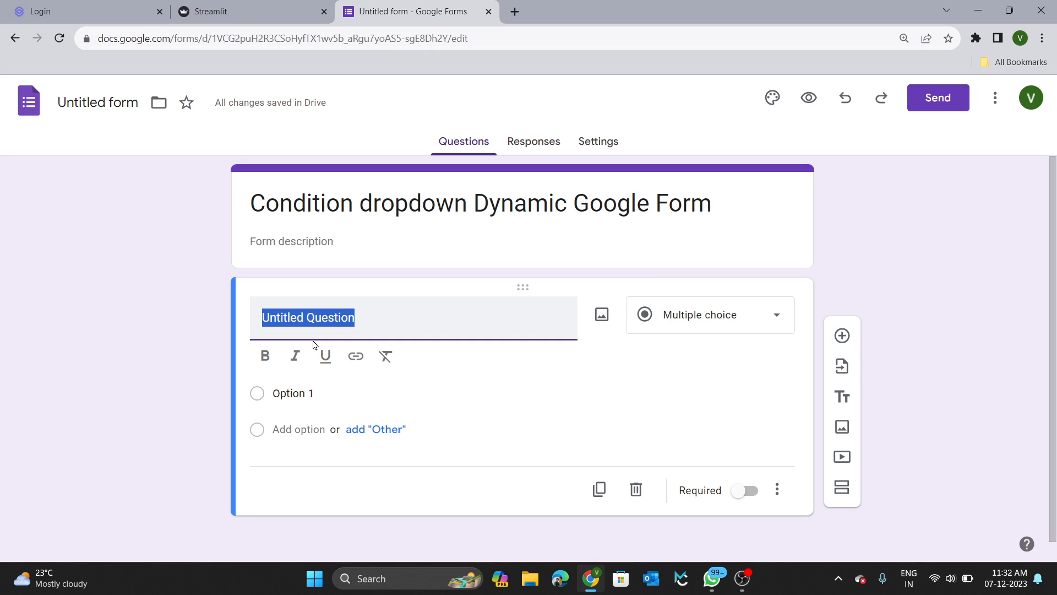
type("Name")
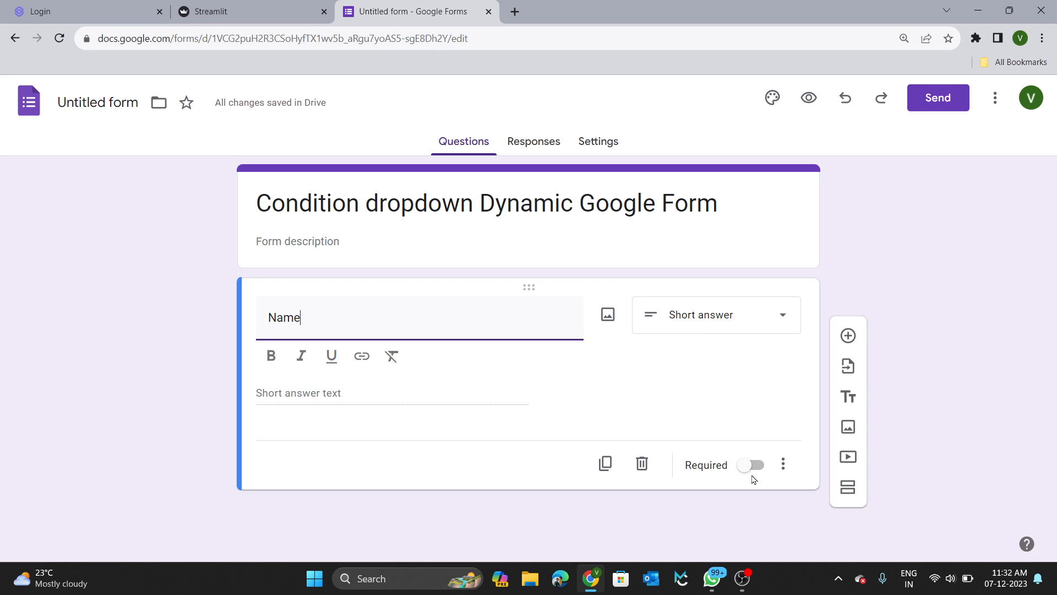
left_click(738, 324)
left_click(613, 361)
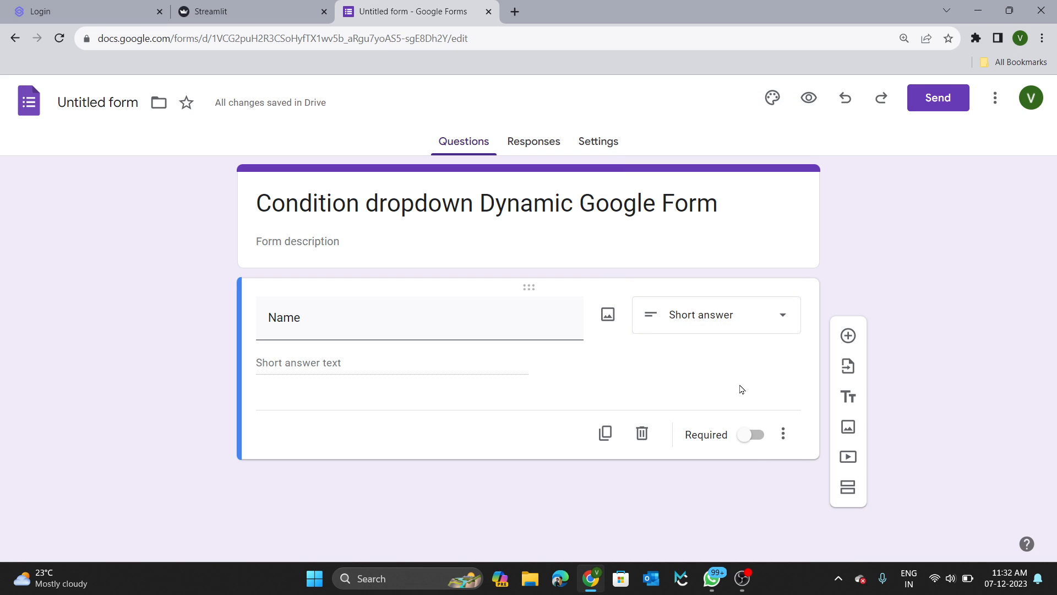
left_click(745, 435)
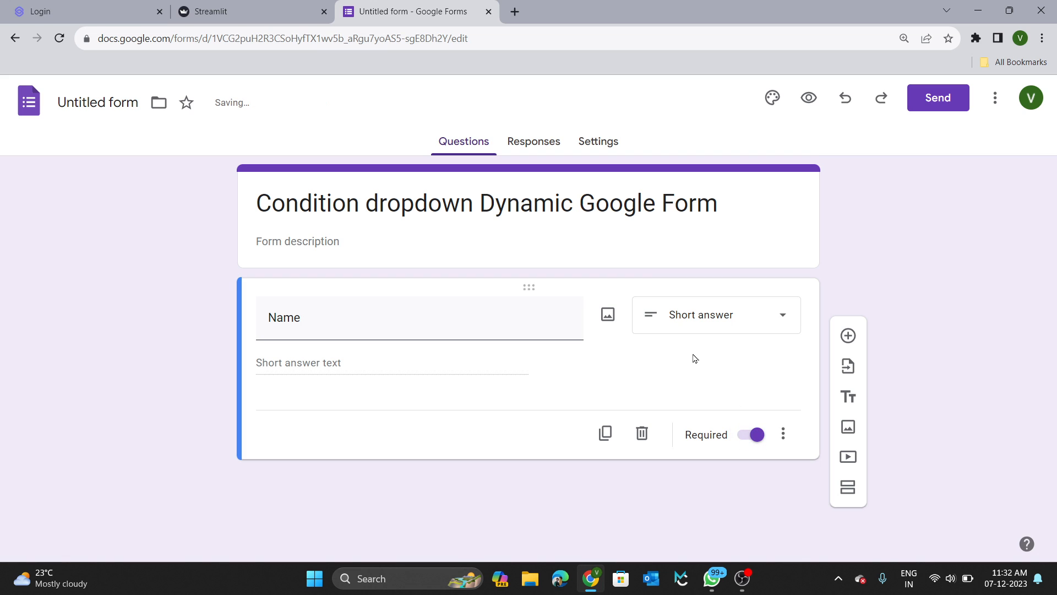
left_click(847, 335)
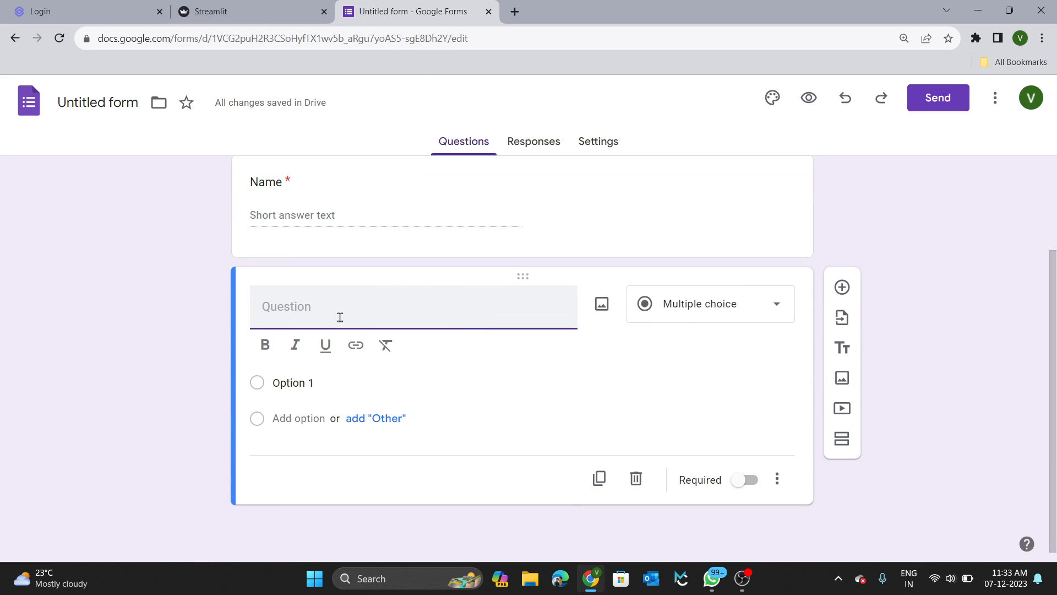
Title the new question 'Branch' and change its type to Dropdown.
type("Branch")
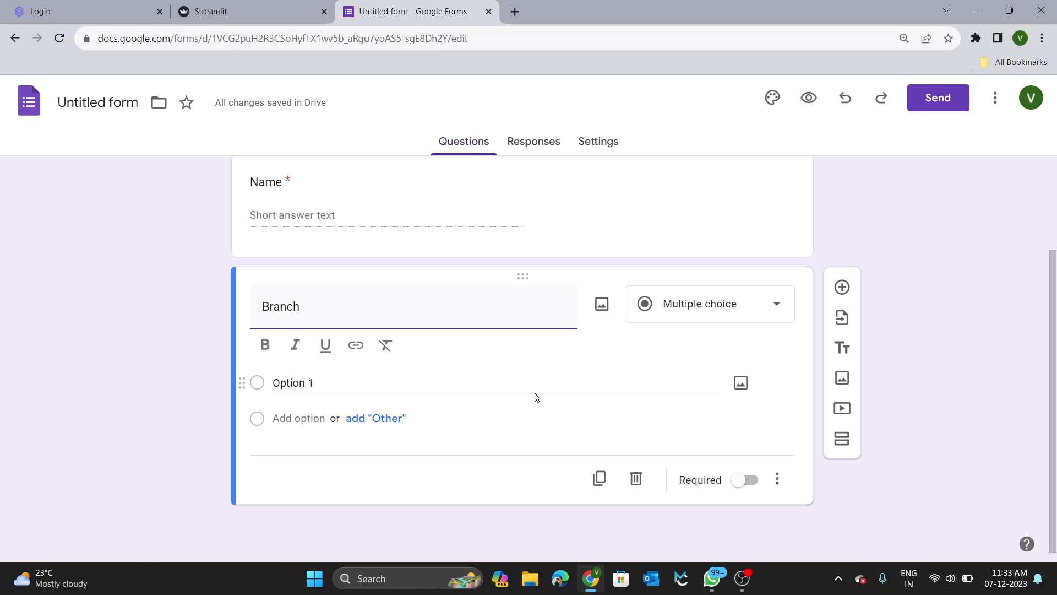
left_click(391, 382)
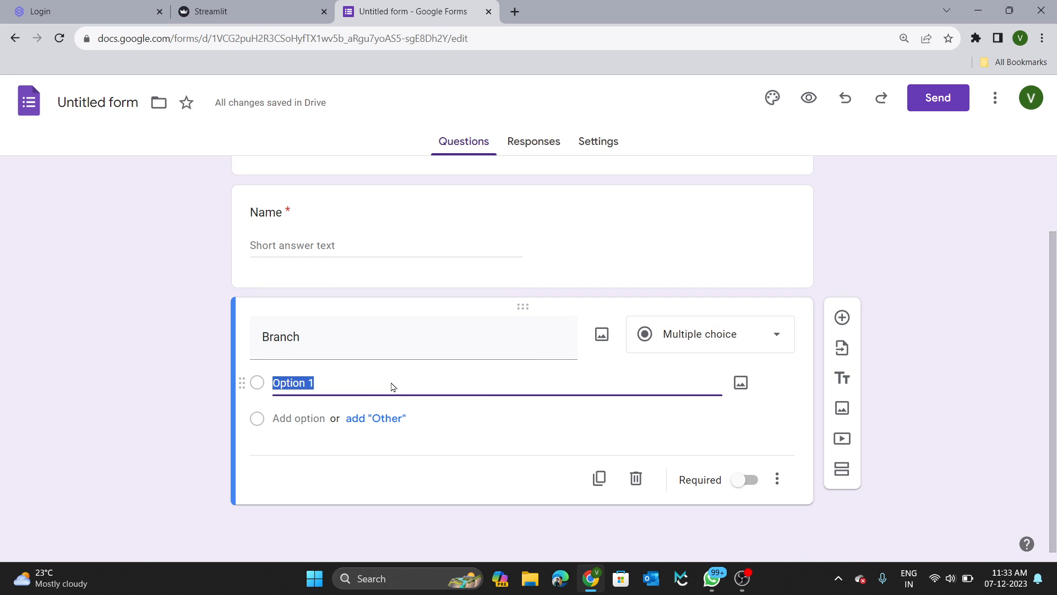
left_click(722, 337)
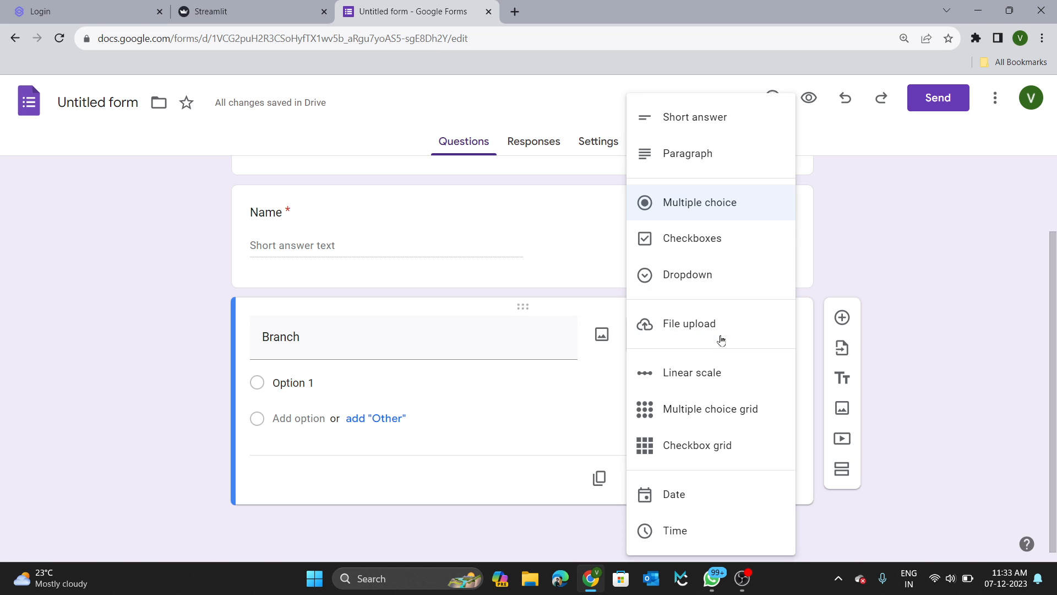
left_click(685, 283)
Enter the Branch options CSE, CIVIL, MECH, ECE and EEE.
left_click(332, 385)
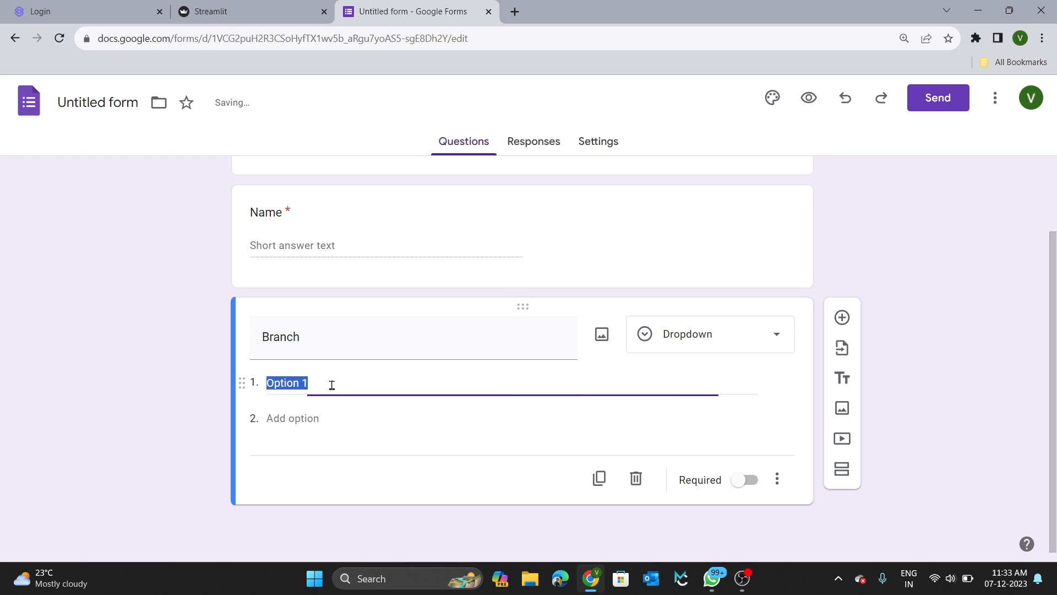
type("CSE")
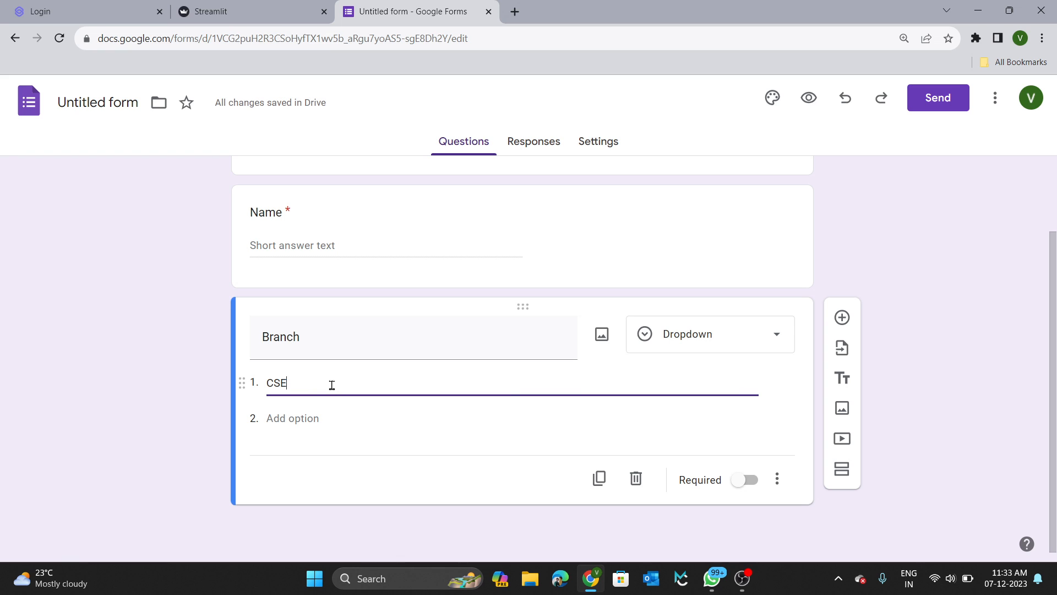
left_click(291, 418)
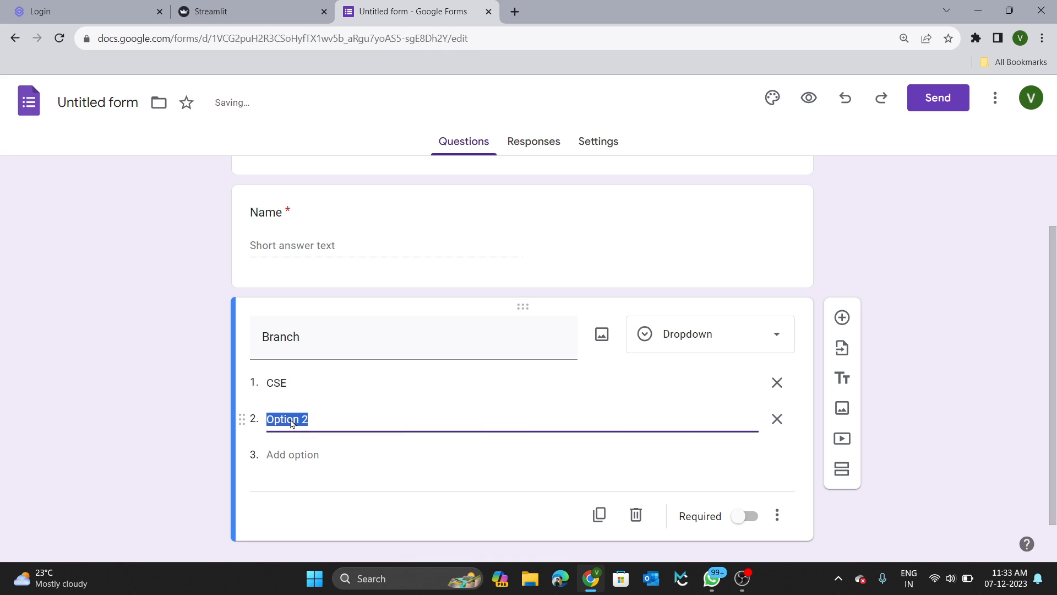
type("CIVIL")
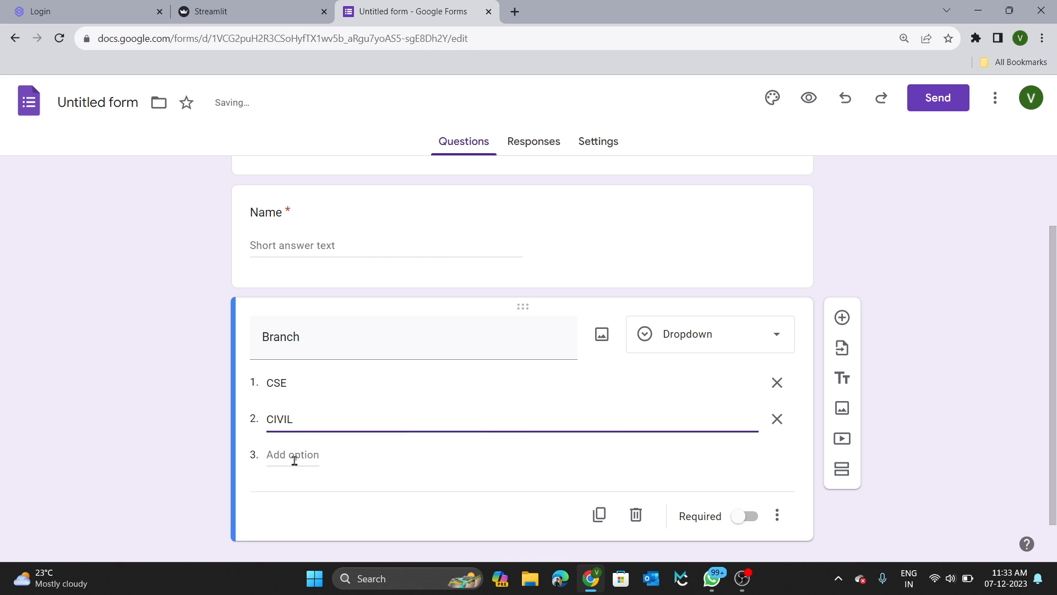
left_click(293, 457)
type("MECH")
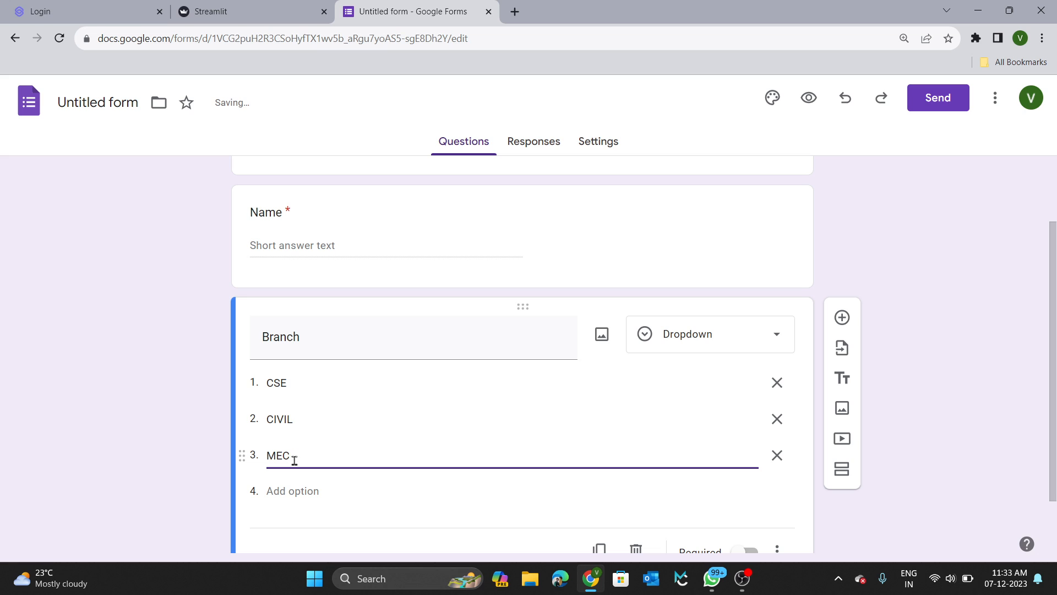
left_click(297, 489)
type("ECE")
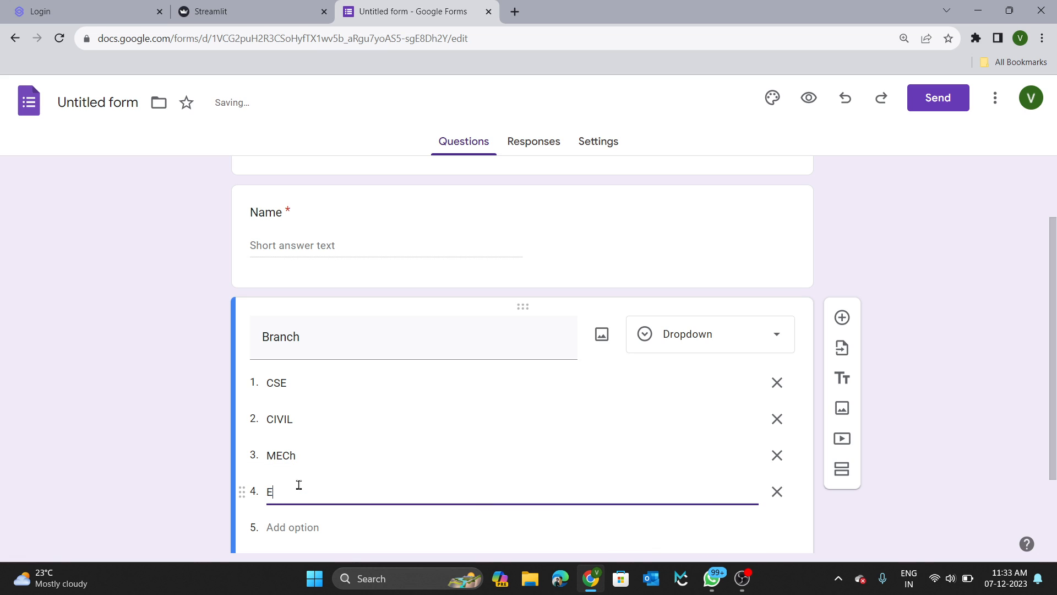
left_click(297, 527)
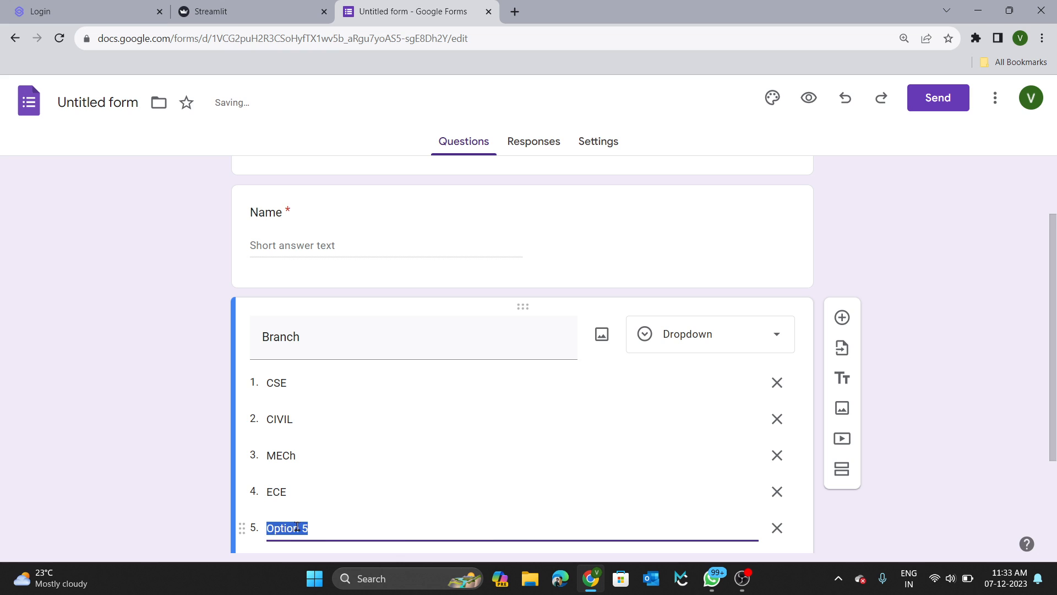
type("EEE")
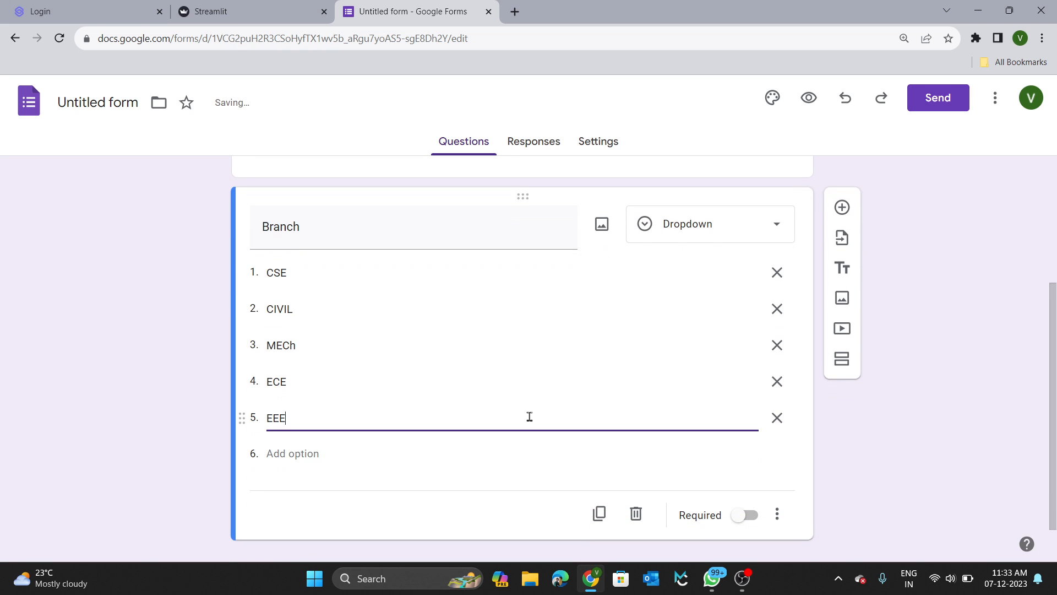
left_click(782, 443)
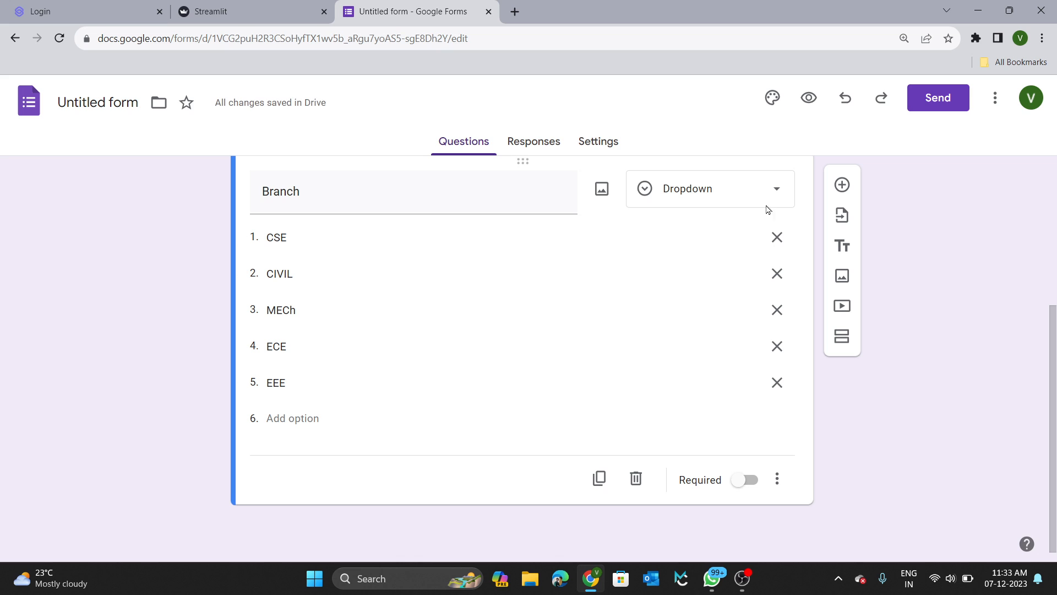
Mark Branch required, add another question, and check the Student Details page.
scroll(741, 385, "up", 1)
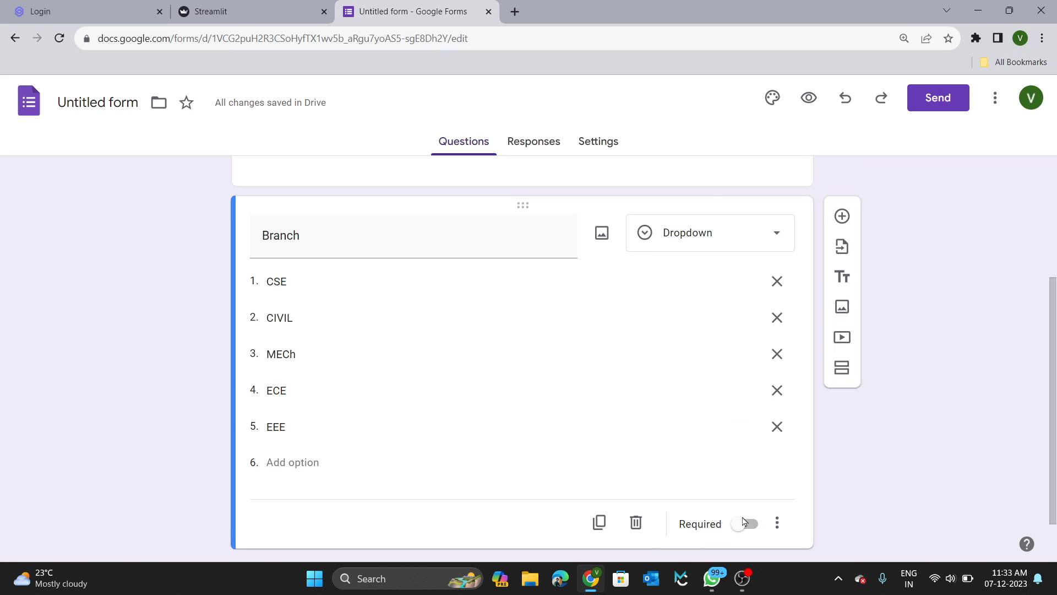
left_click(742, 523)
scroll(743, 449, "down", 1)
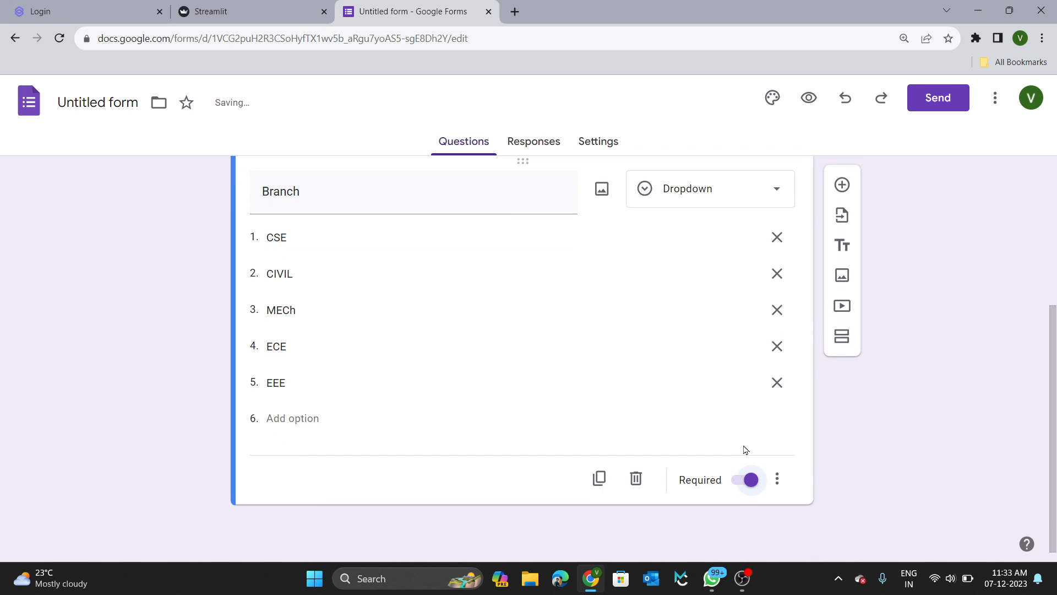
left_click(842, 185)
left_click(227, 16)
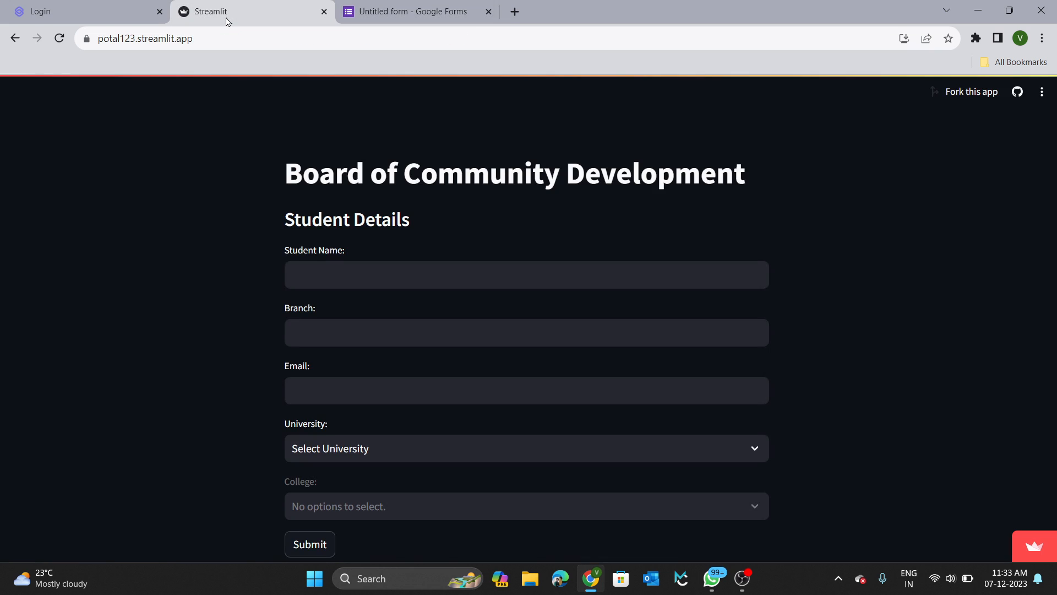
left_click(388, 8)
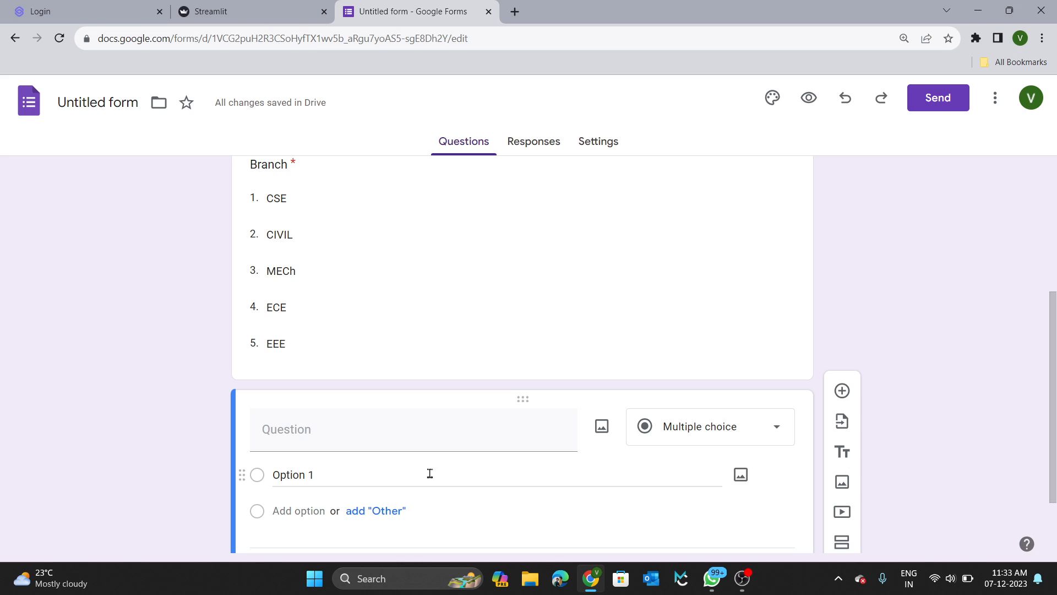
Title the new question 'Email', mark it required, and add another question.
left_click(386, 430)
type("EMI")
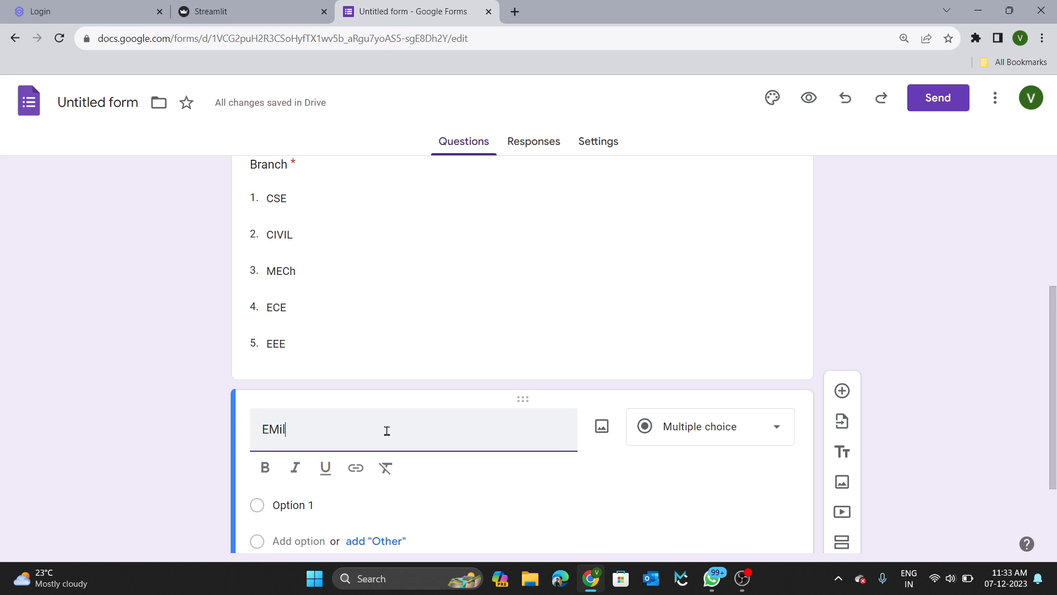
key("BackSpace")
key("BackSpace")
type("mail")
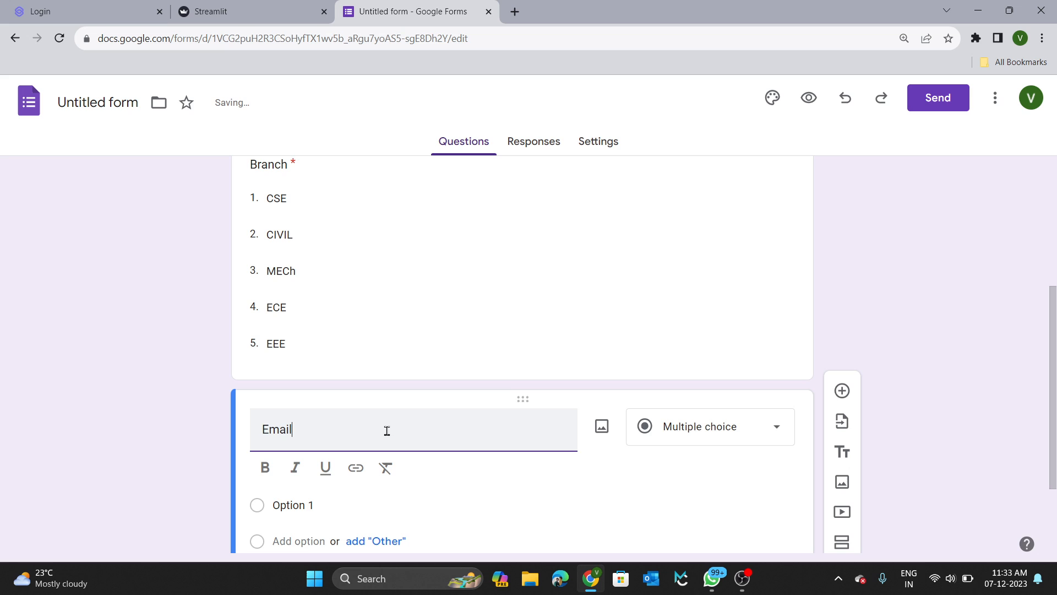
scroll(387, 429, "down", 2)
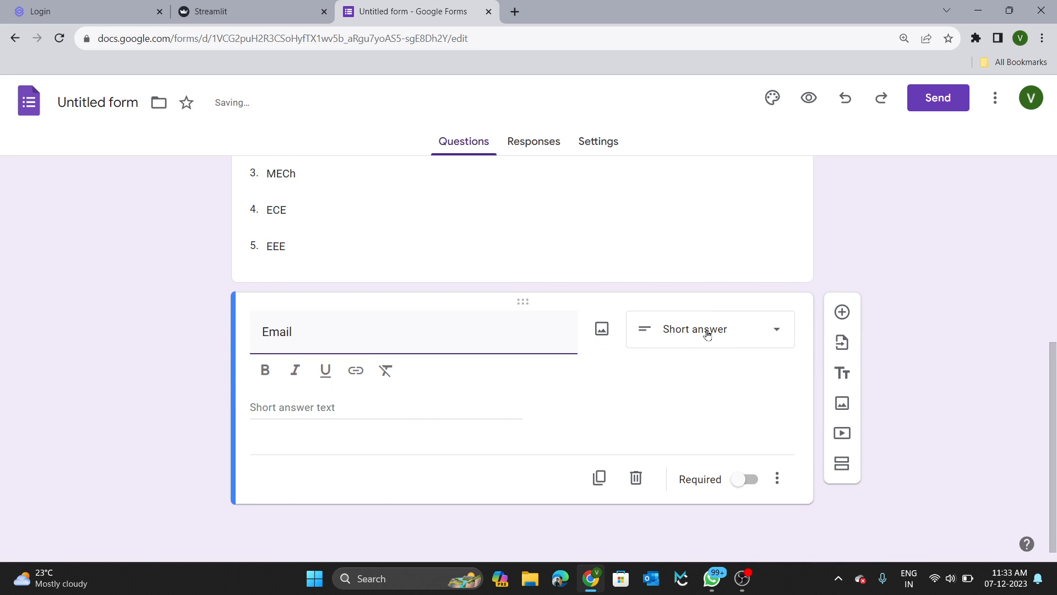
left_click(746, 479)
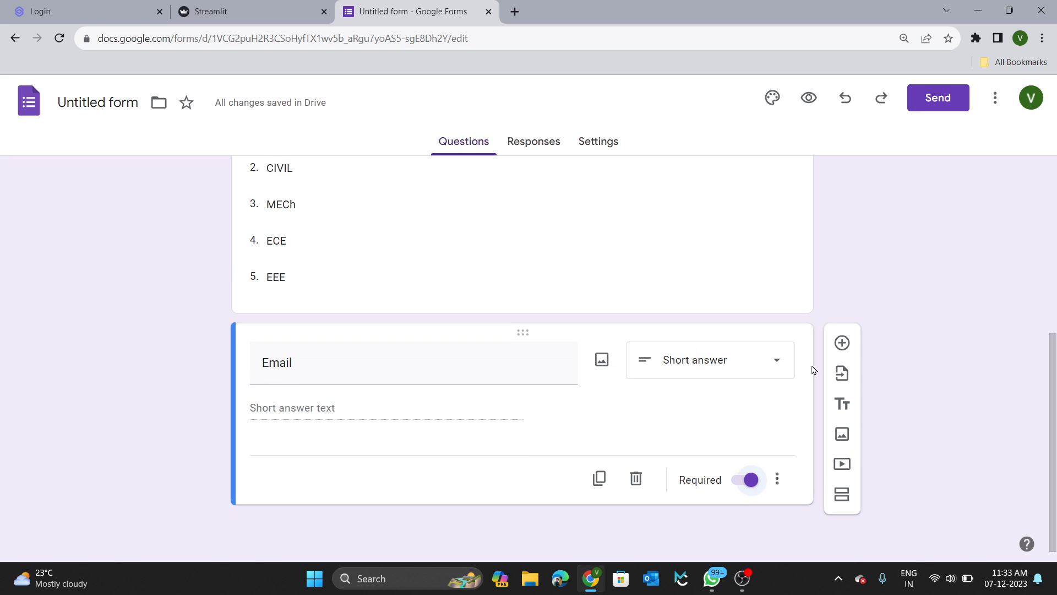
left_click(842, 342)
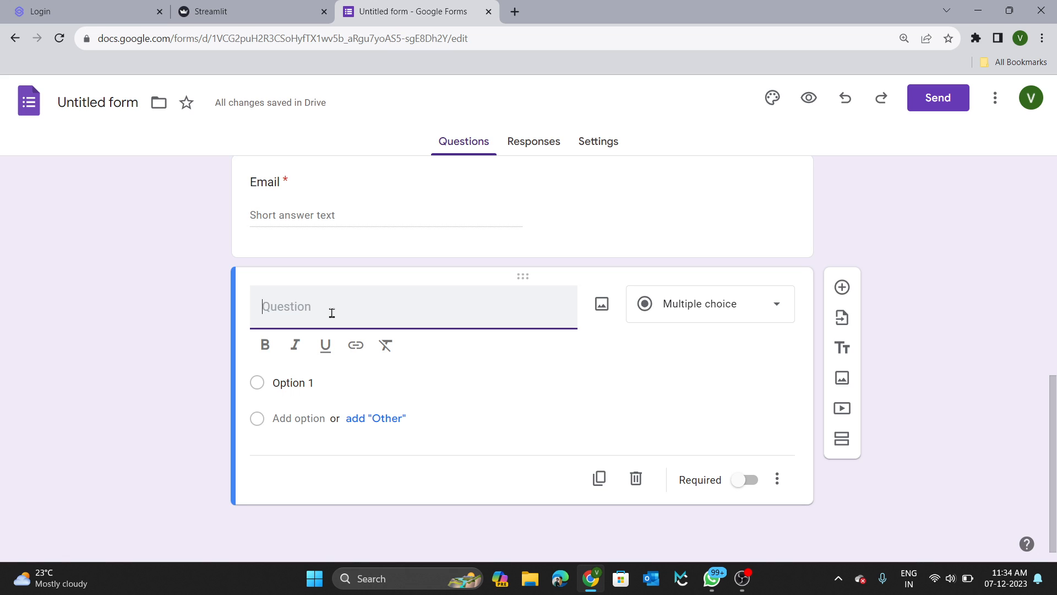
Make 'Select University' a required dropdown offering Rayalaseema University and JNTUA.
type("Select University")
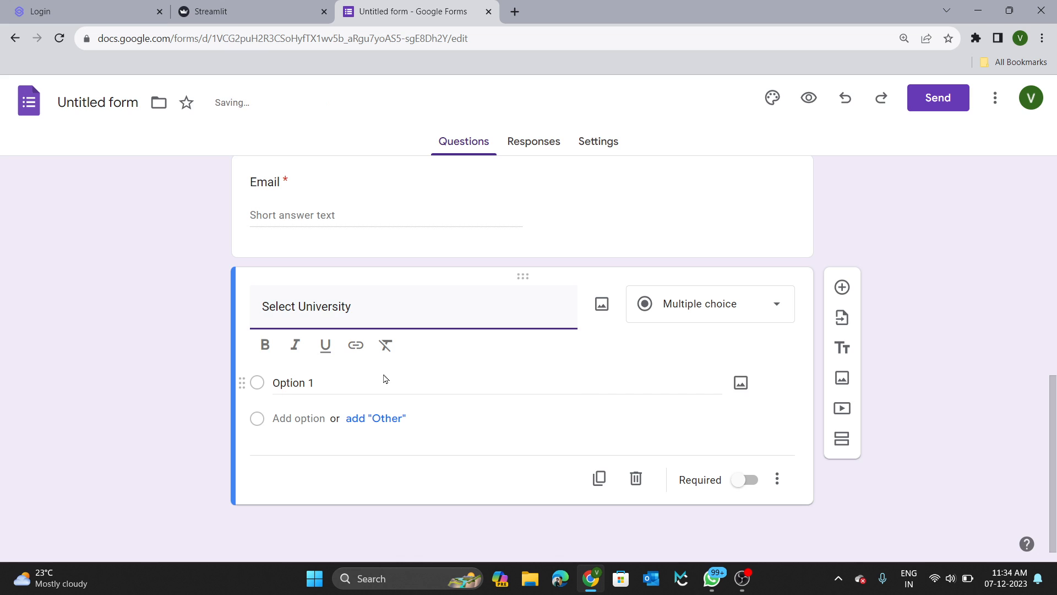
left_click(677, 307)
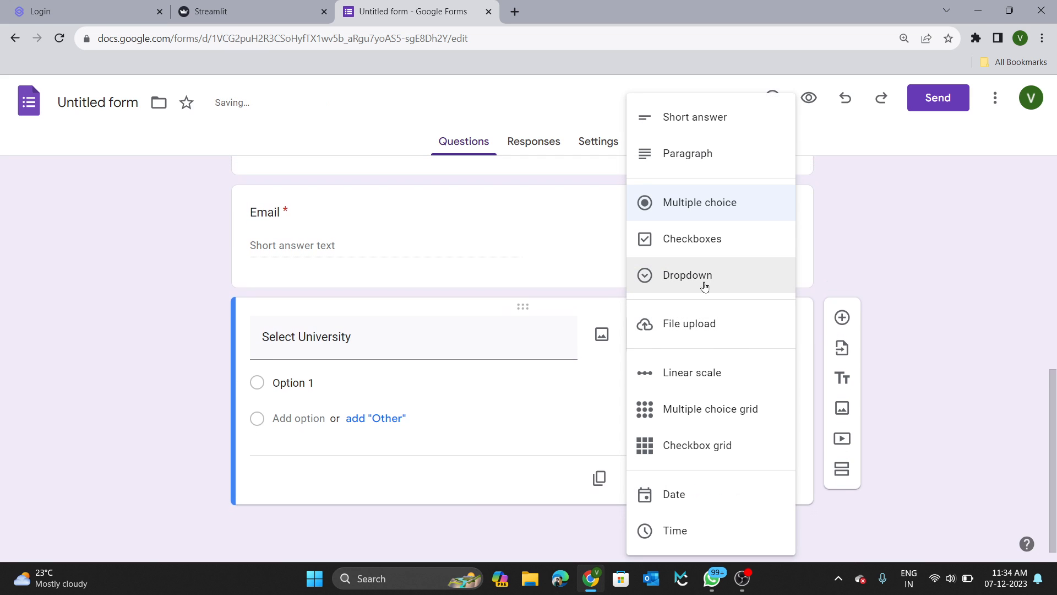
left_click(682, 277)
left_click(307, 386)
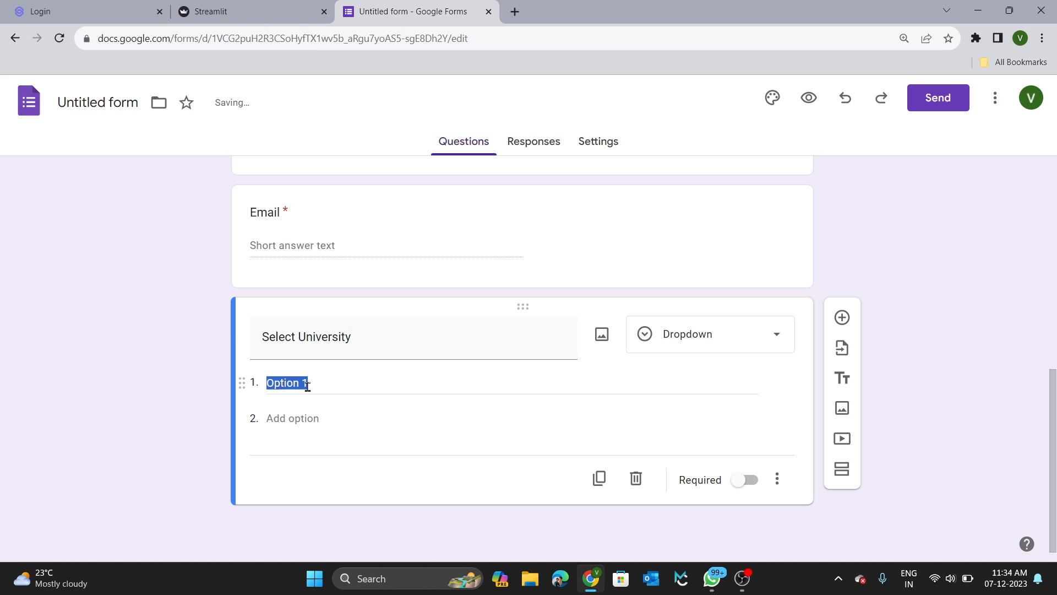
type("Rayal")
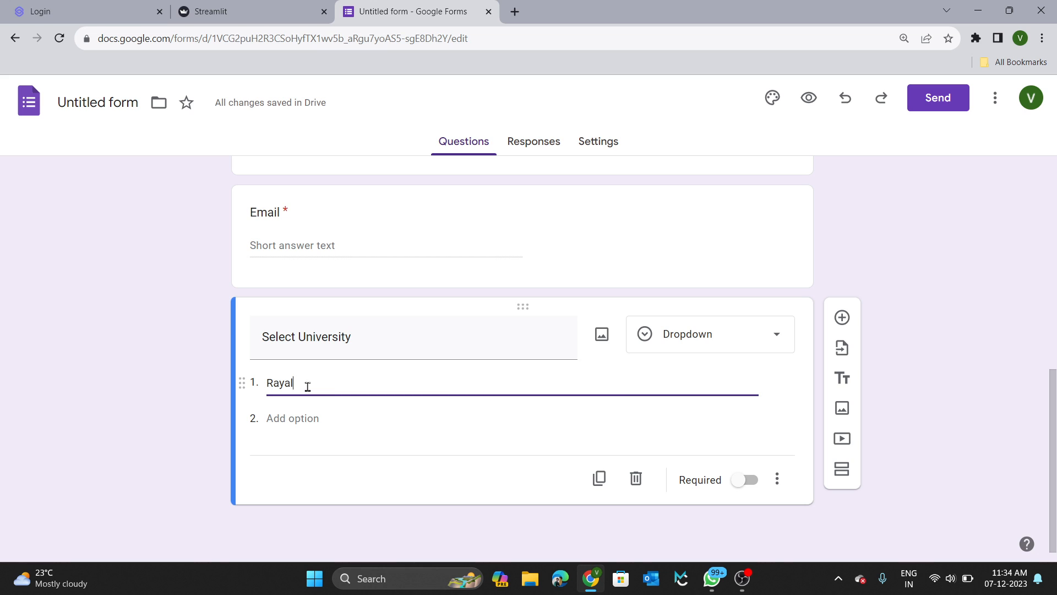
type("aseema University")
left_click(294, 418)
type("JNTUA")
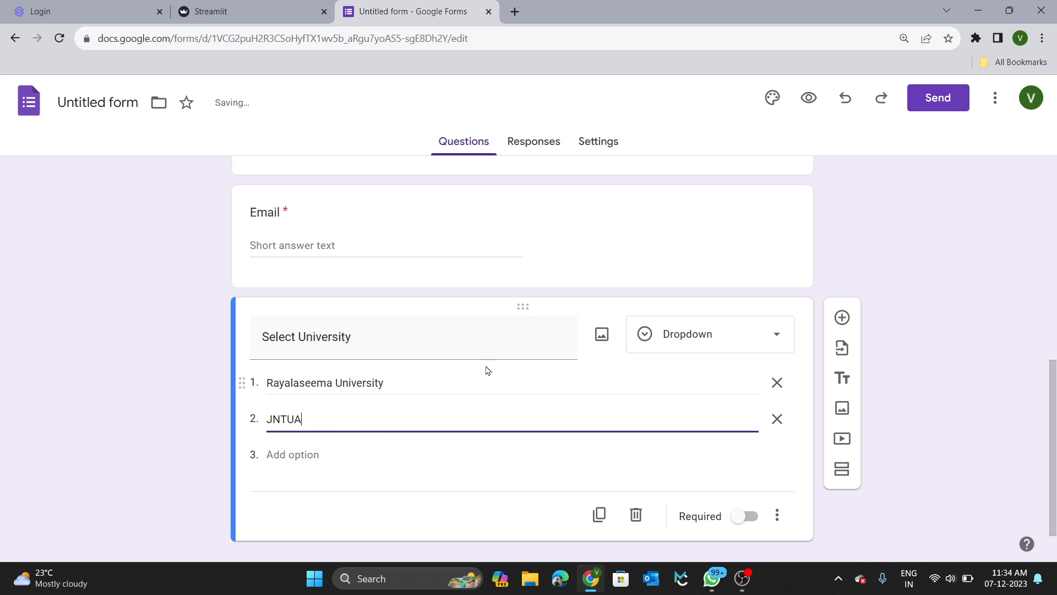
left_click(784, 455)
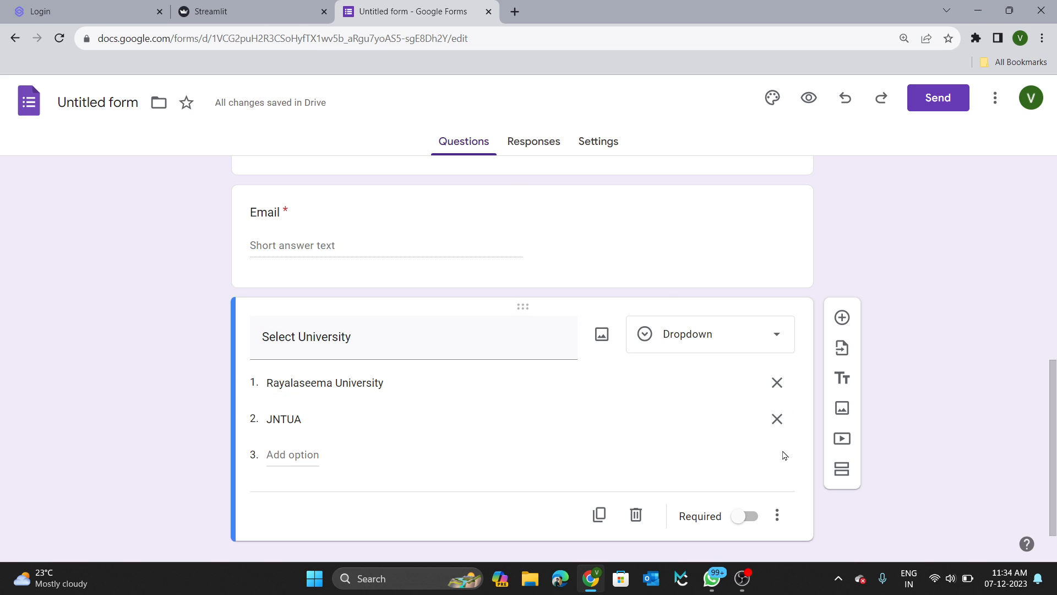
left_click(744, 516)
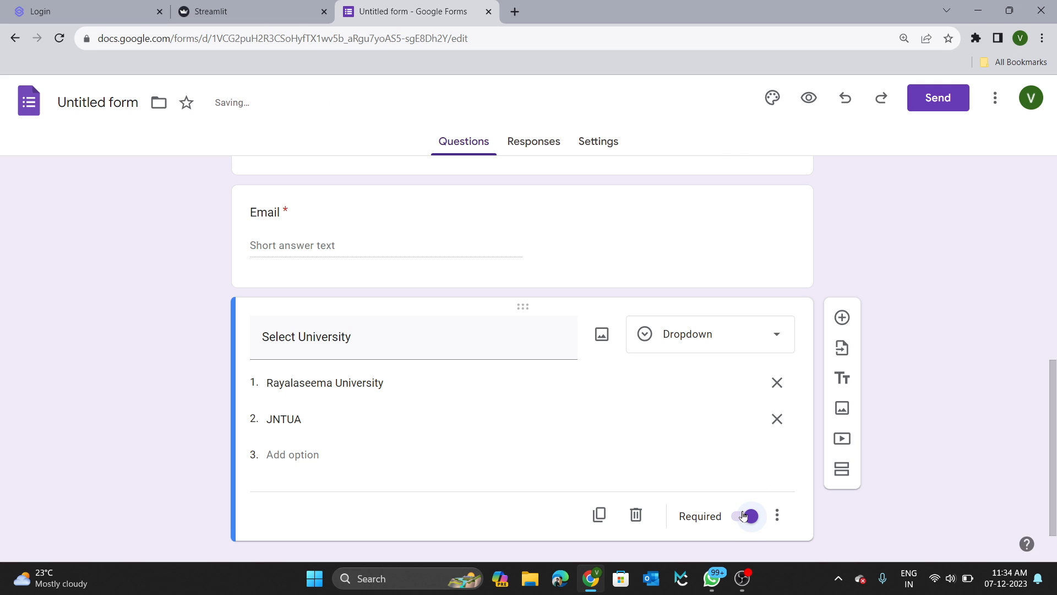
scroll(608, 411, "down", 1)
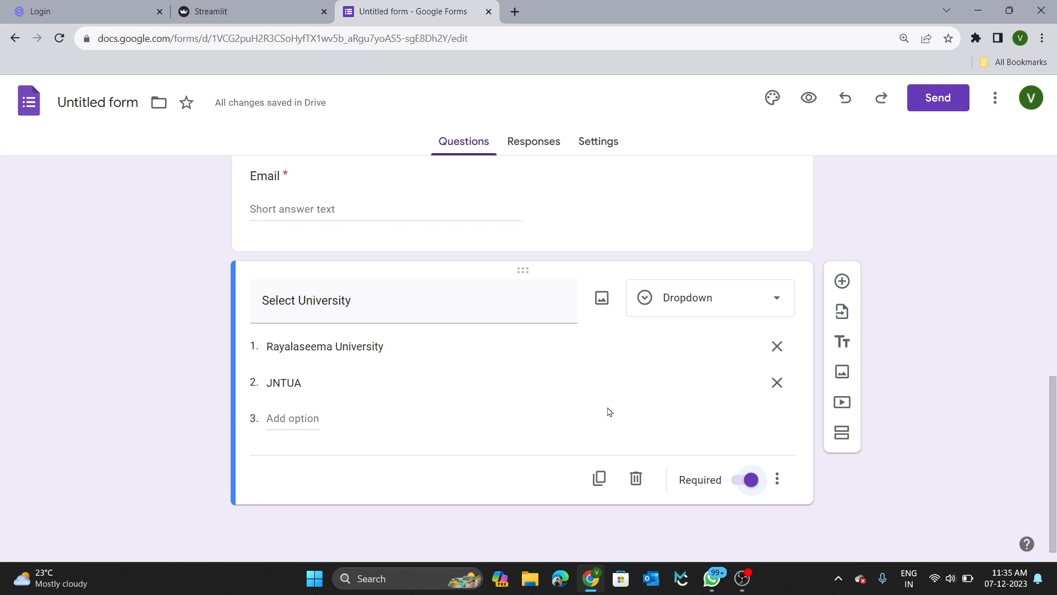
Add a second section after the university question and add a question to it.
left_click(844, 435)
scroll(606, 474, "down", 2)
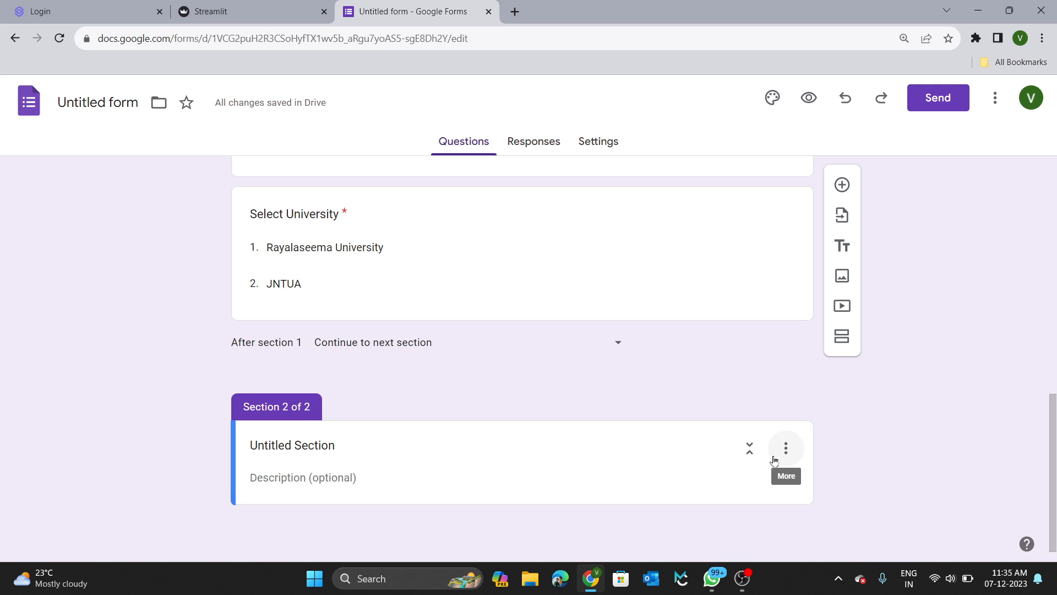
left_click(739, 472)
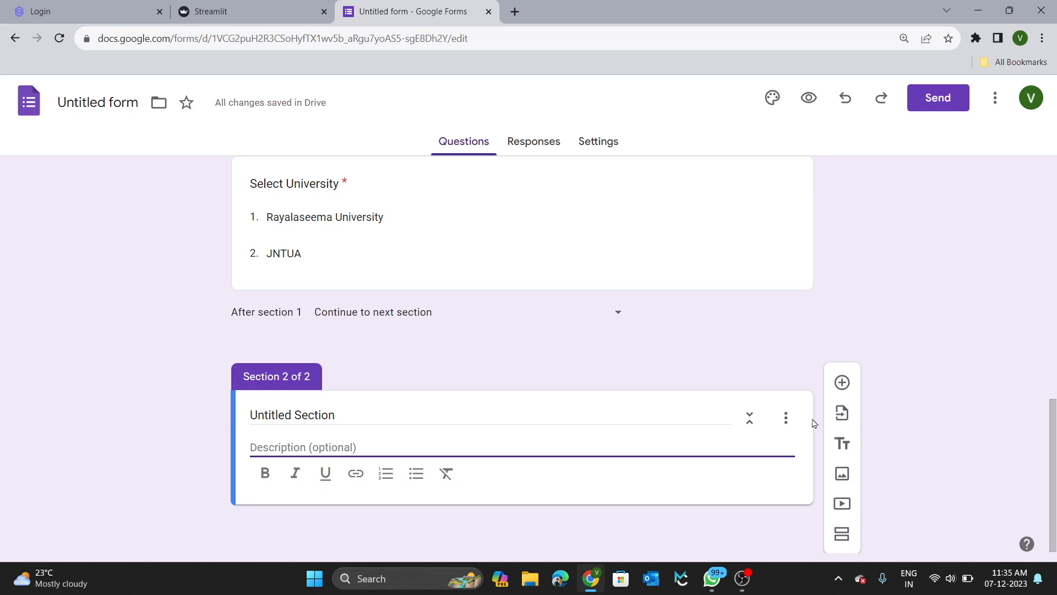
left_click(842, 383)
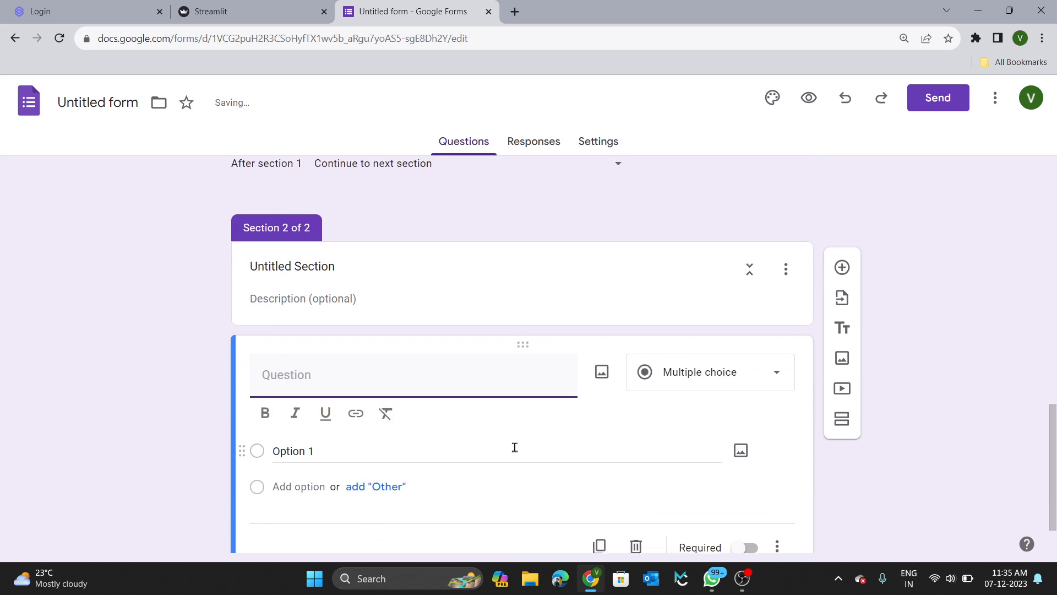
scroll(384, 325, "up", 1)
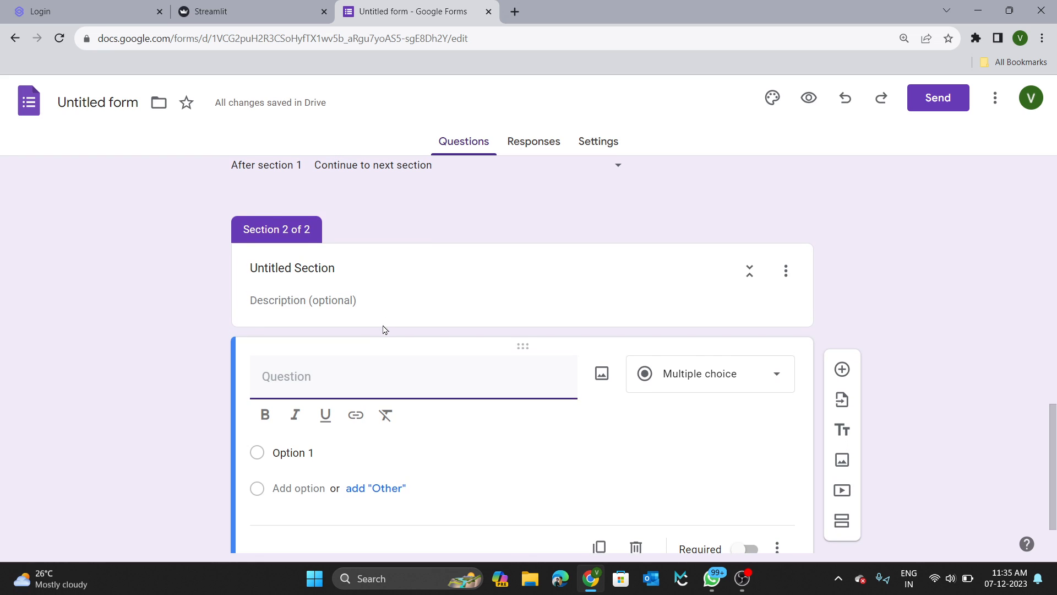
Title it 'Select College' with first option 'Rayalaseema University College of Engineering'.
type("S")
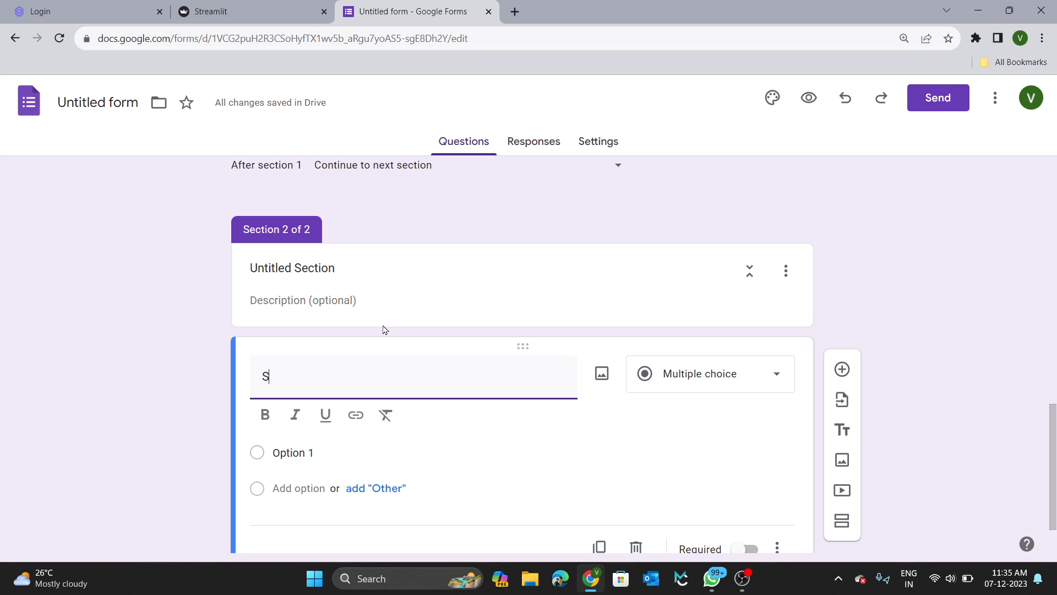
type("elct")
key("BackSpace")
key("BackSpace")
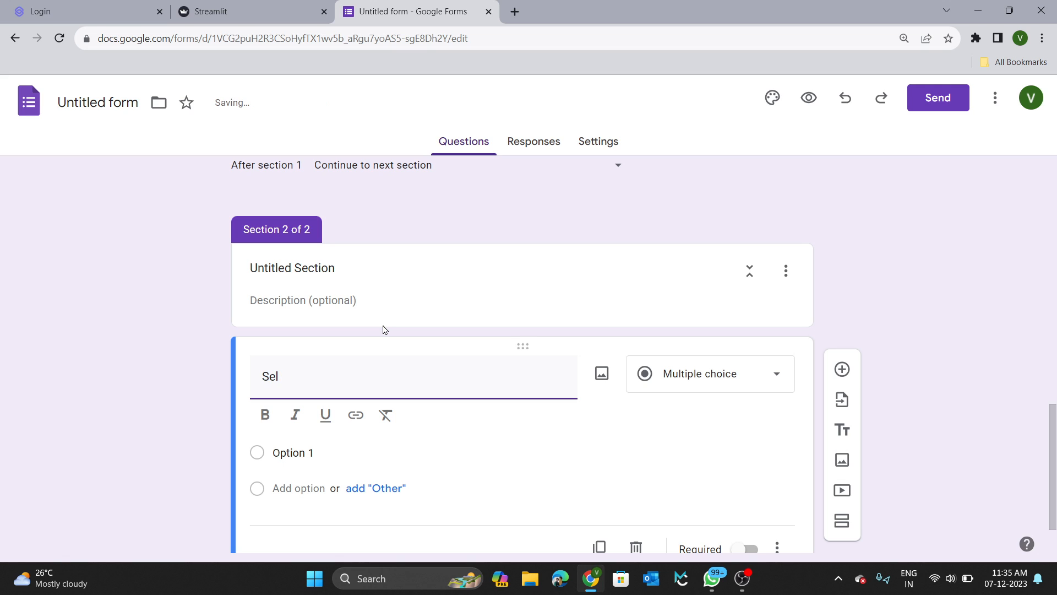
type("ect College")
scroll(383, 329, "down", 1)
left_click(330, 422)
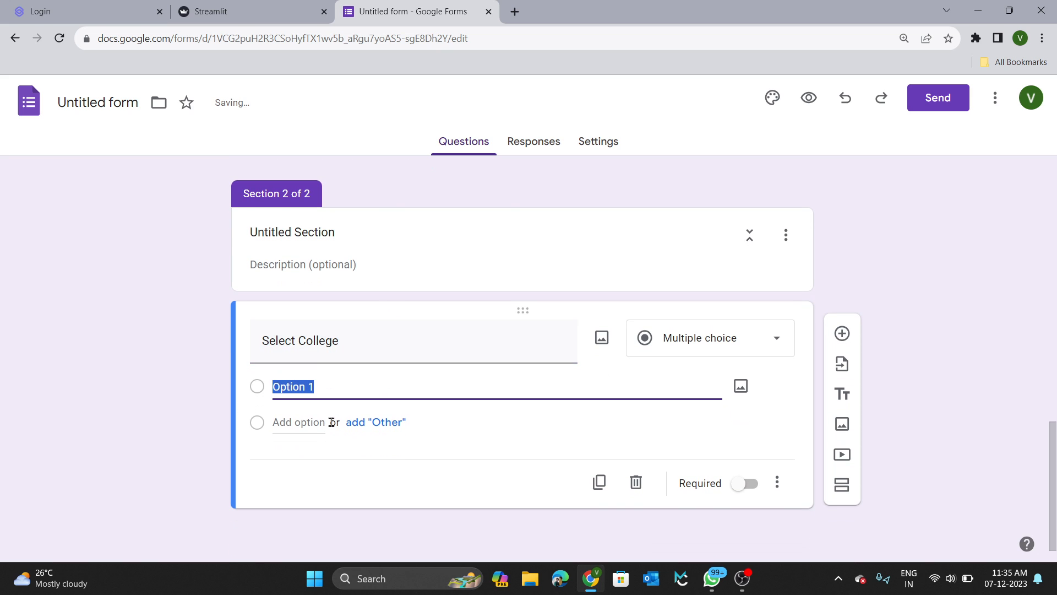
type("Rayalase")
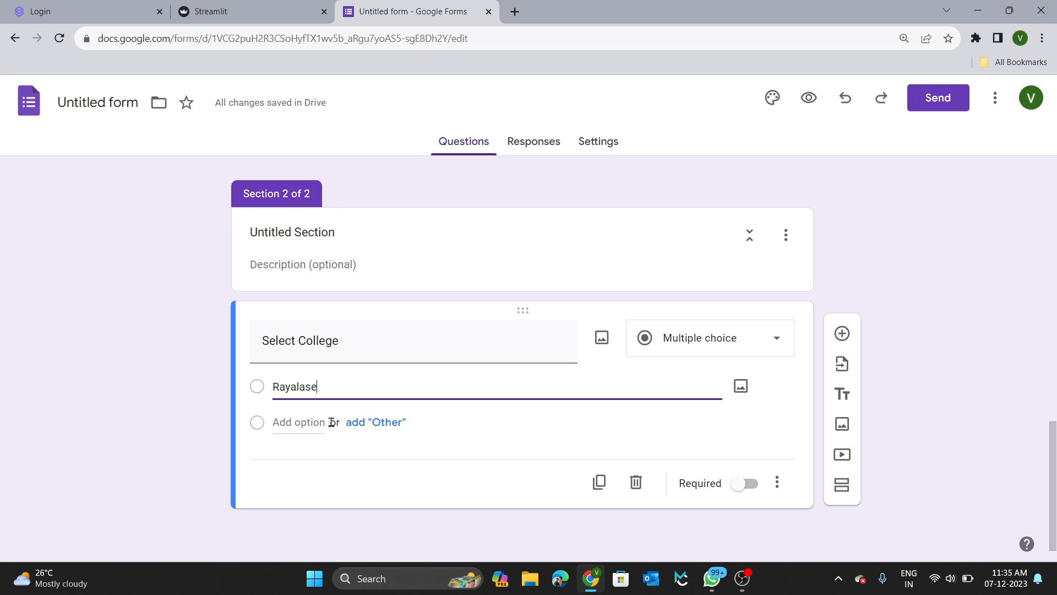
type("ema")
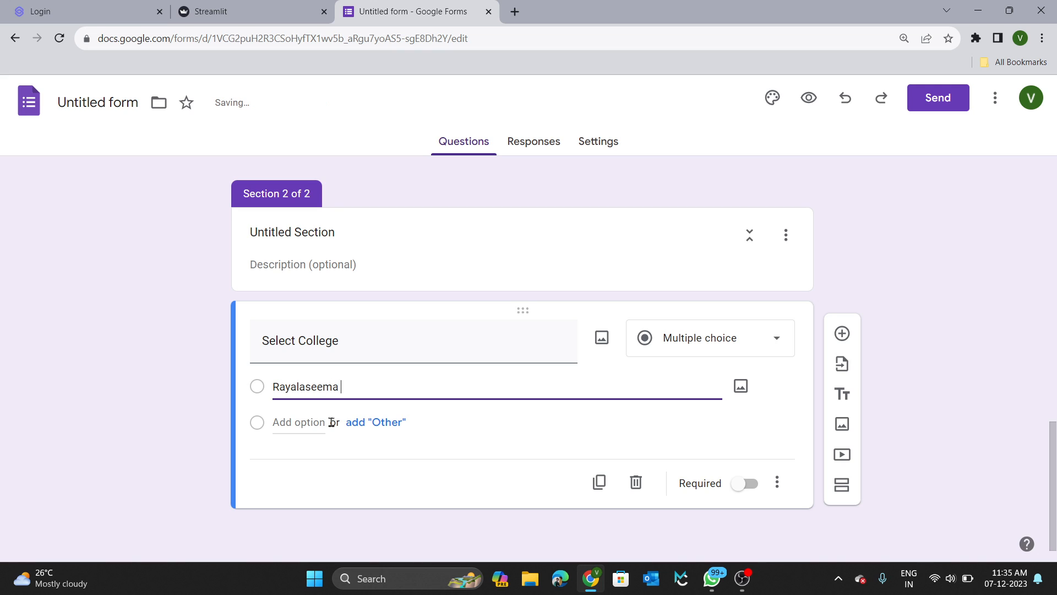
type(" Universi")
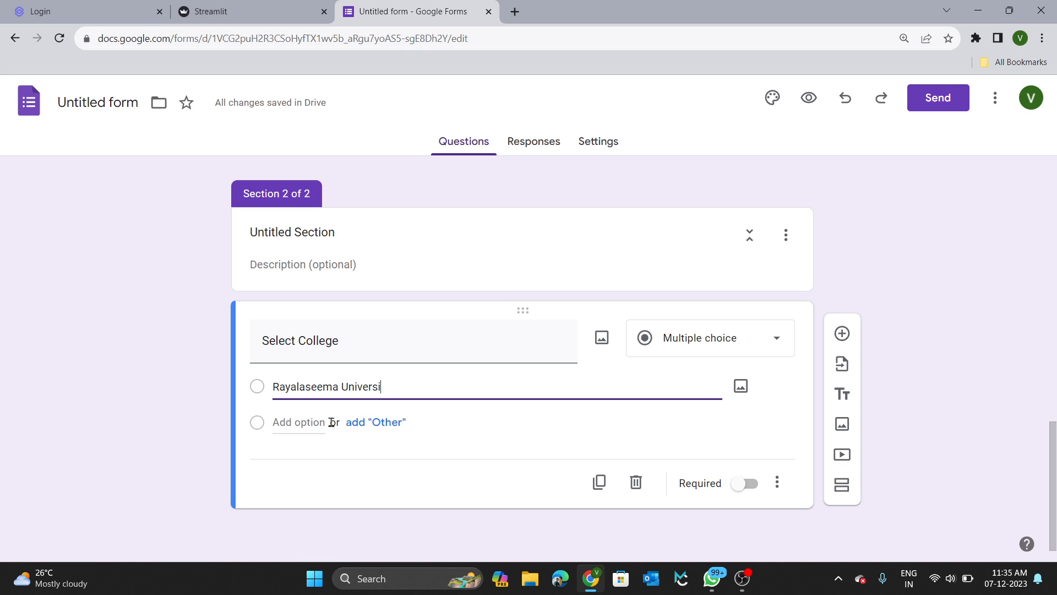
type("ty College of Engineer")
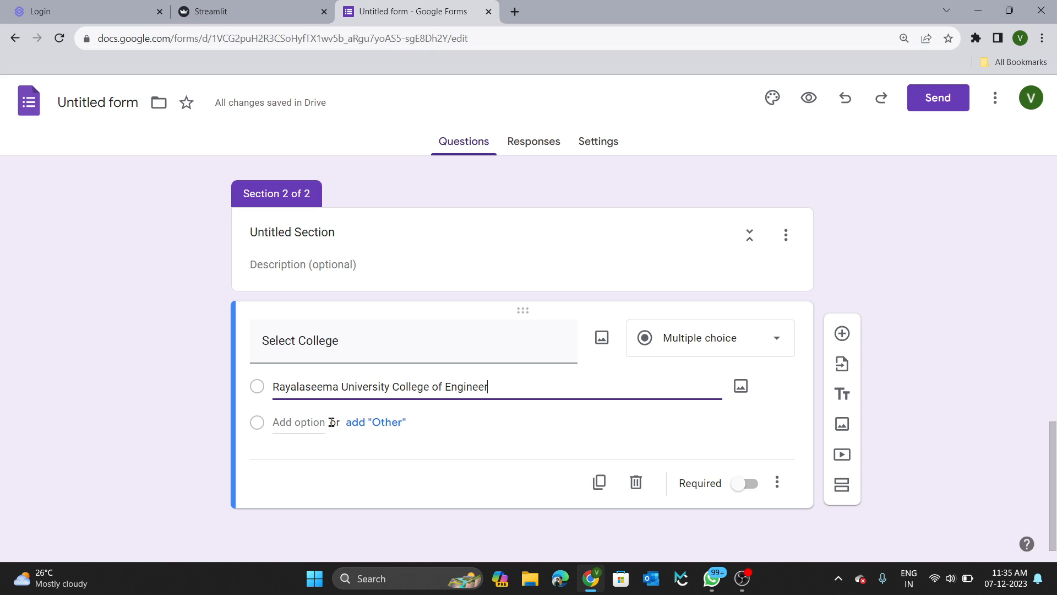
type("ing")
left_click(306, 419)
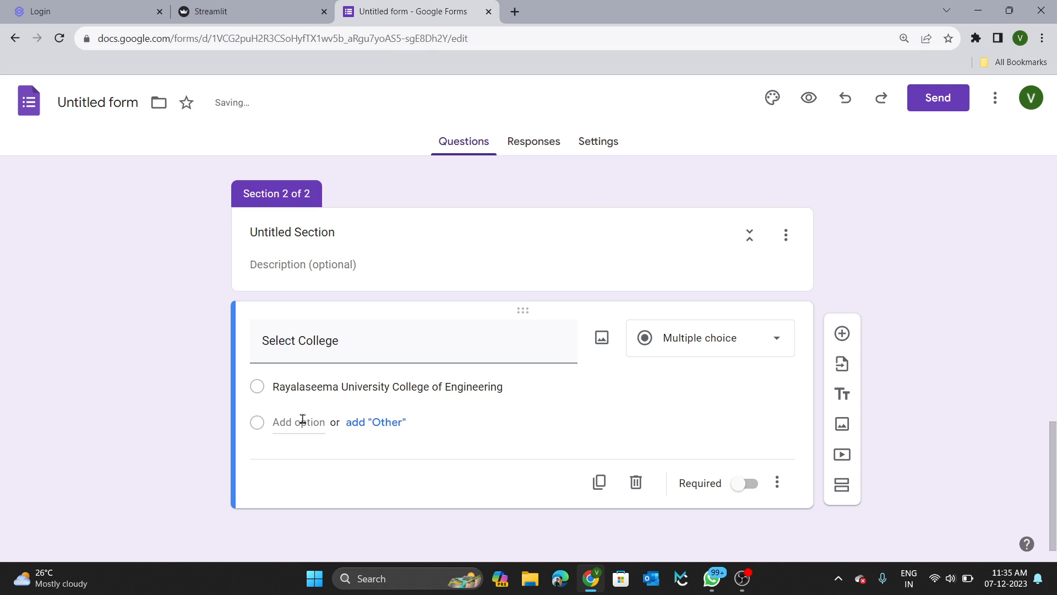
Add a second option 'Rayalaseema University College of Arts & Science'.
triple_click(312, 387)
key("ctrl+c")
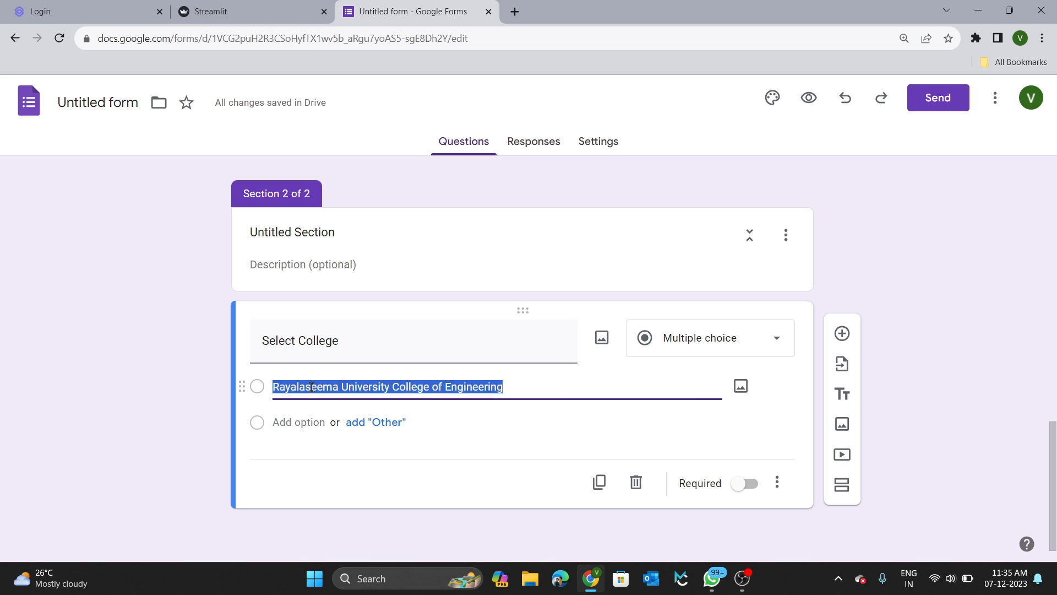
left_click(307, 421)
key("ctrl+v")
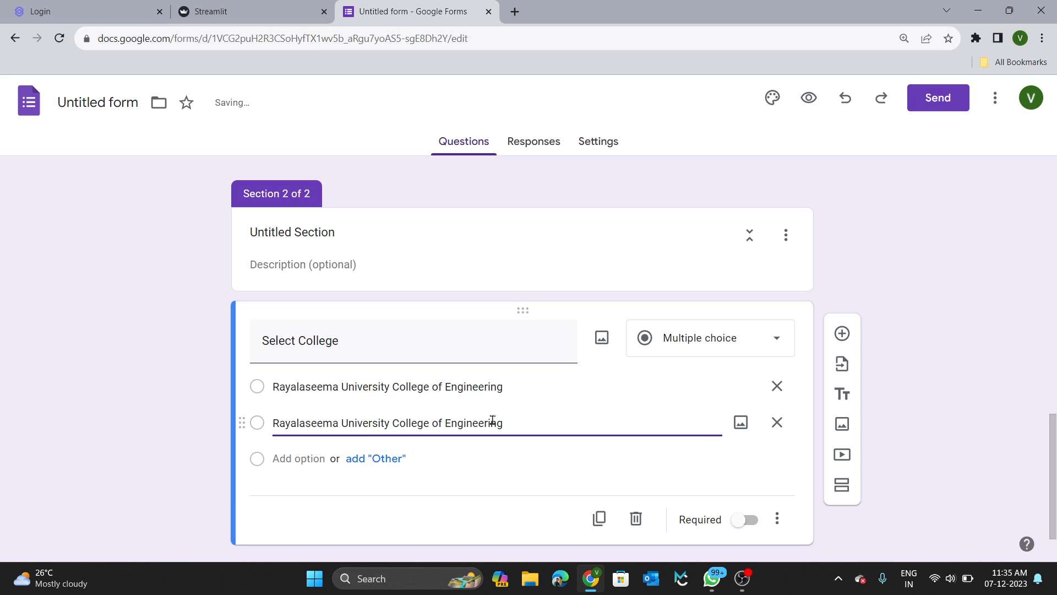
double_click(492, 420)
type("Arts")
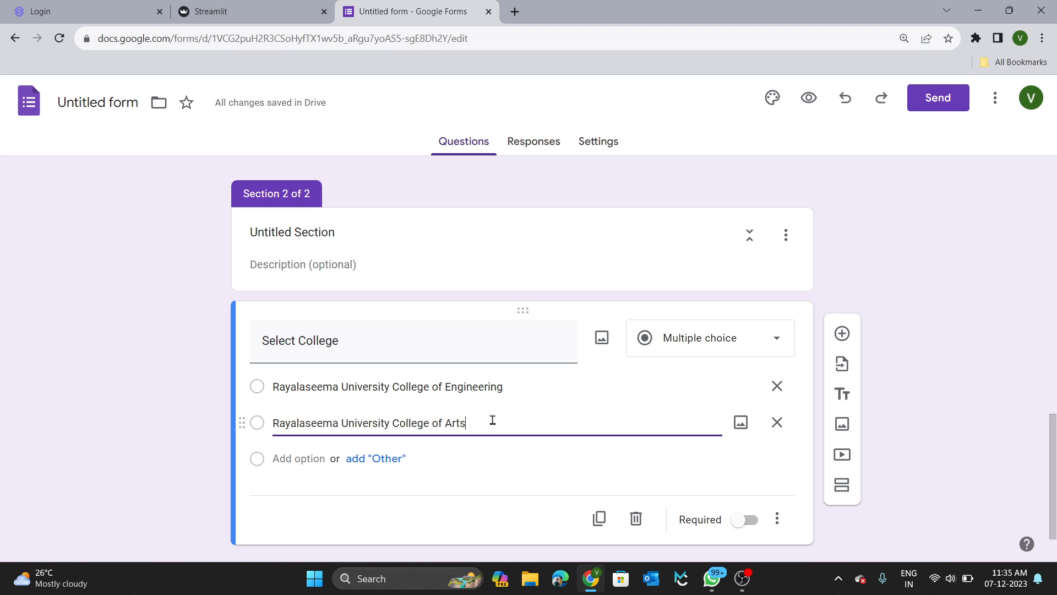
type(" & S")
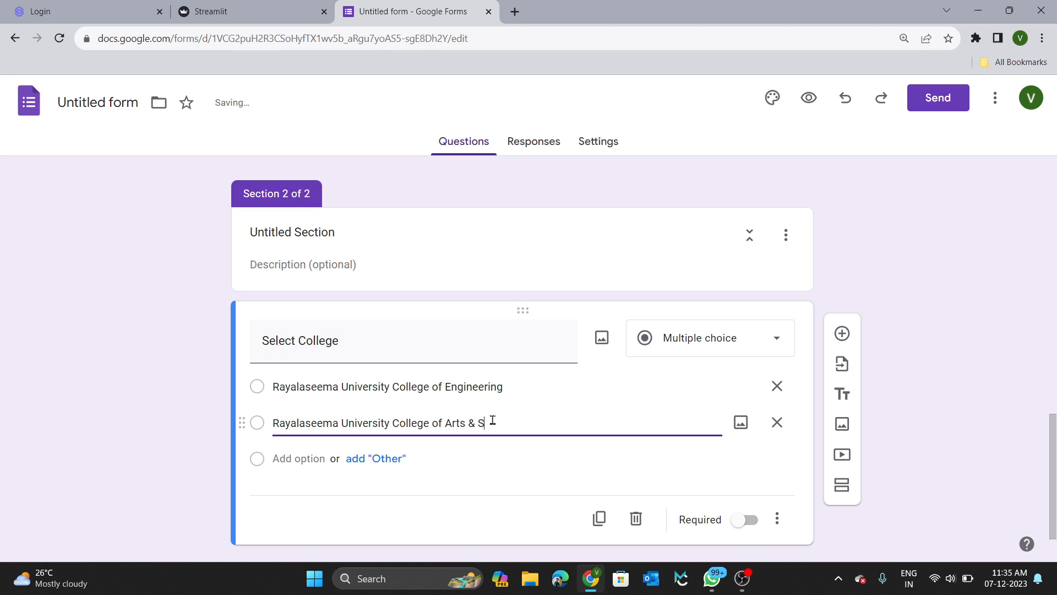
type("cience")
scroll(510, 424, "up", 1)
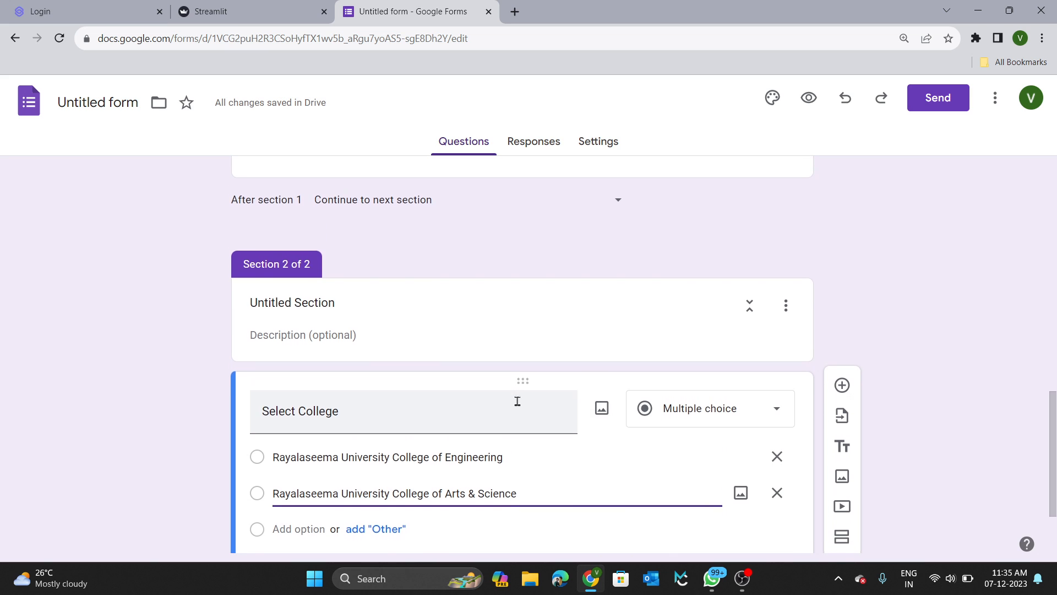
scroll(517, 402, "up", 3)
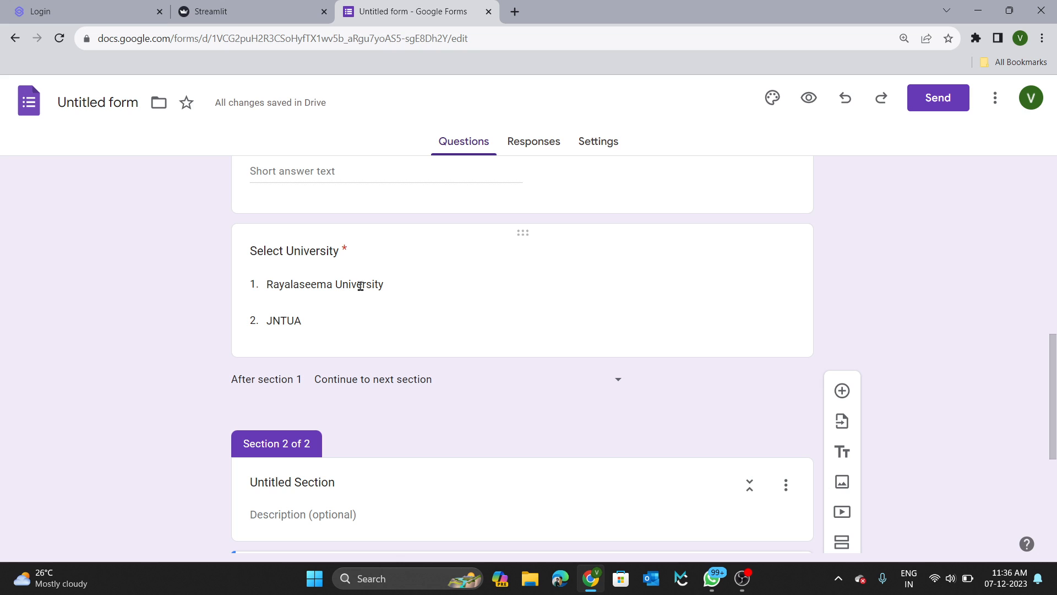
scroll(361, 286, "down", 4)
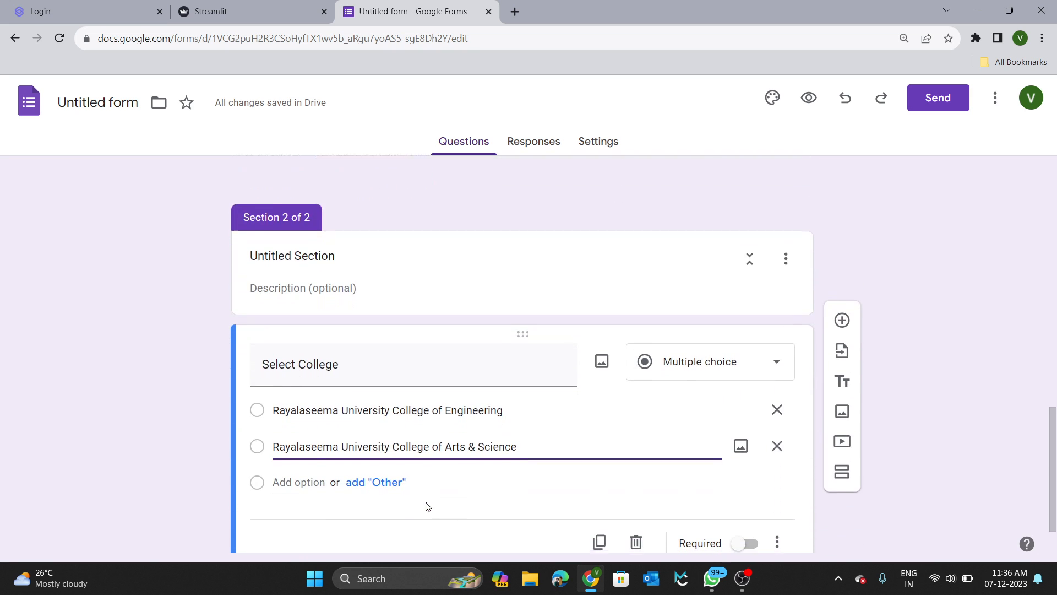
Switch section 2's Select College question to Dropdown and toggle Required on.
left_click(728, 355)
left_click(687, 274)
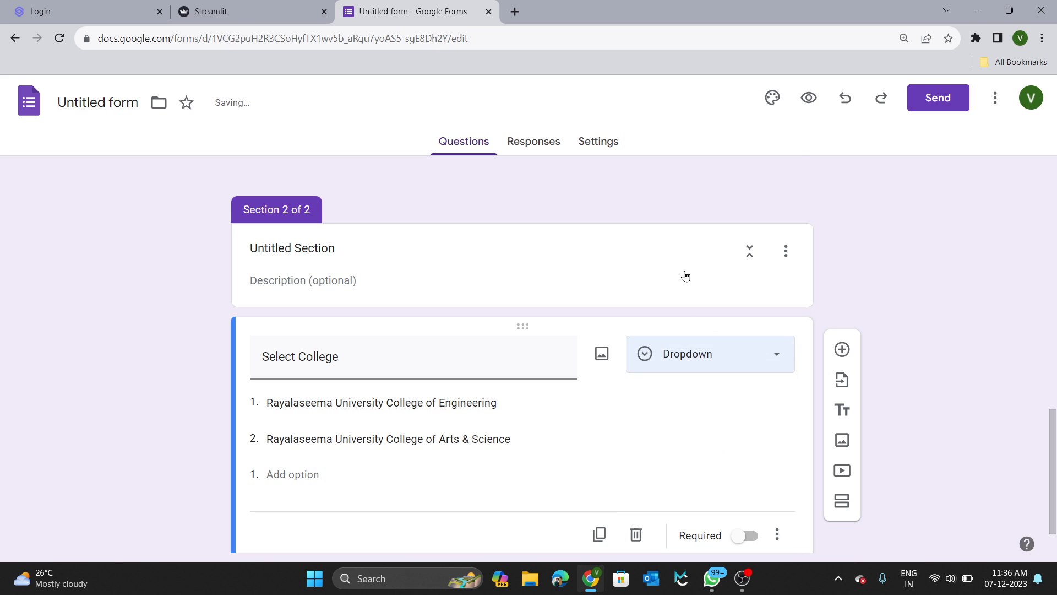
scroll(506, 392, "down", 1)
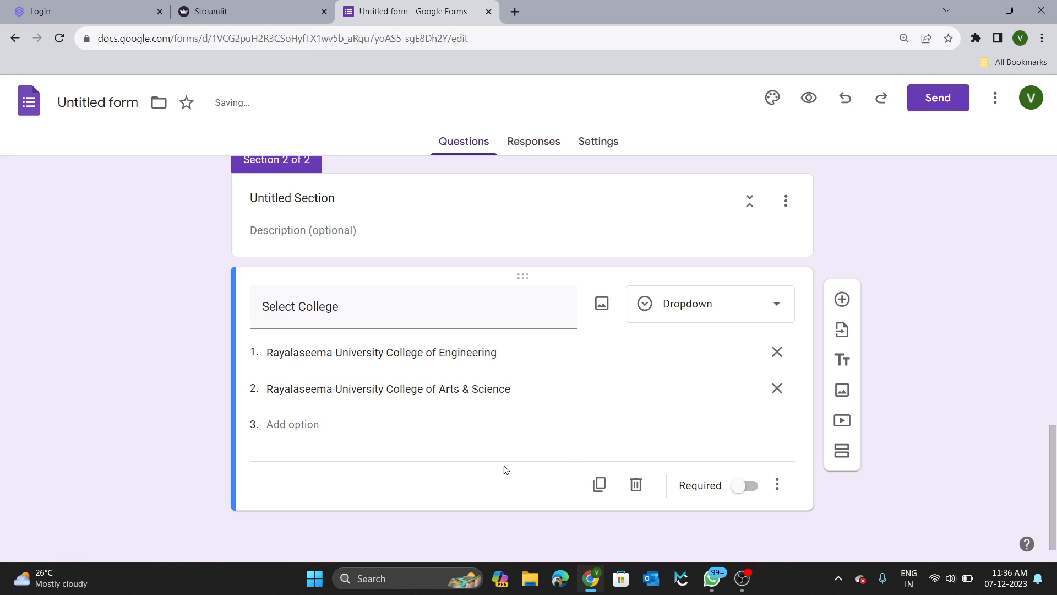
left_click(757, 490)
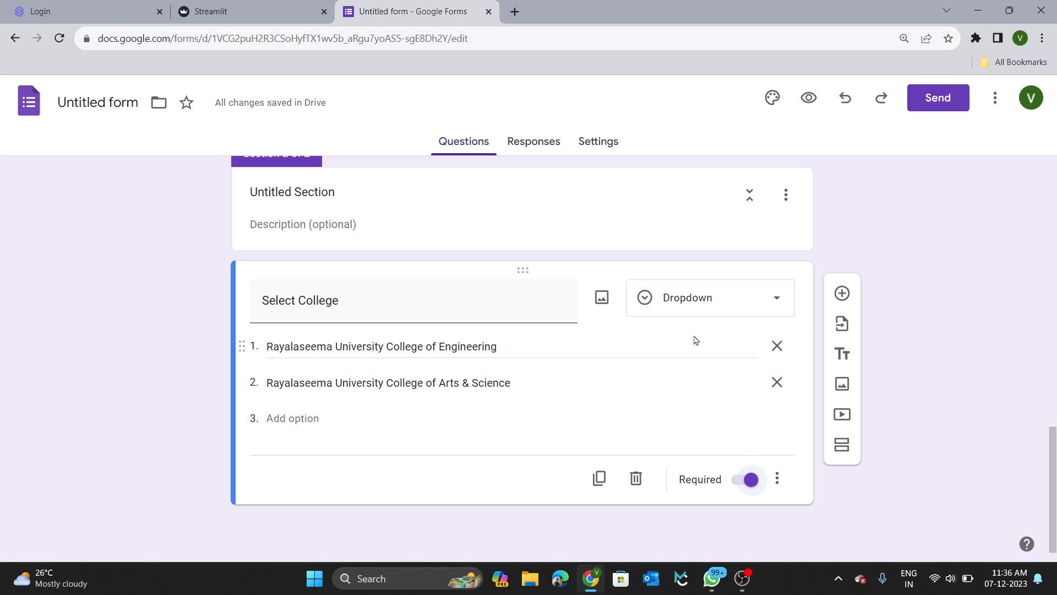
scroll(695, 341, "up", 6)
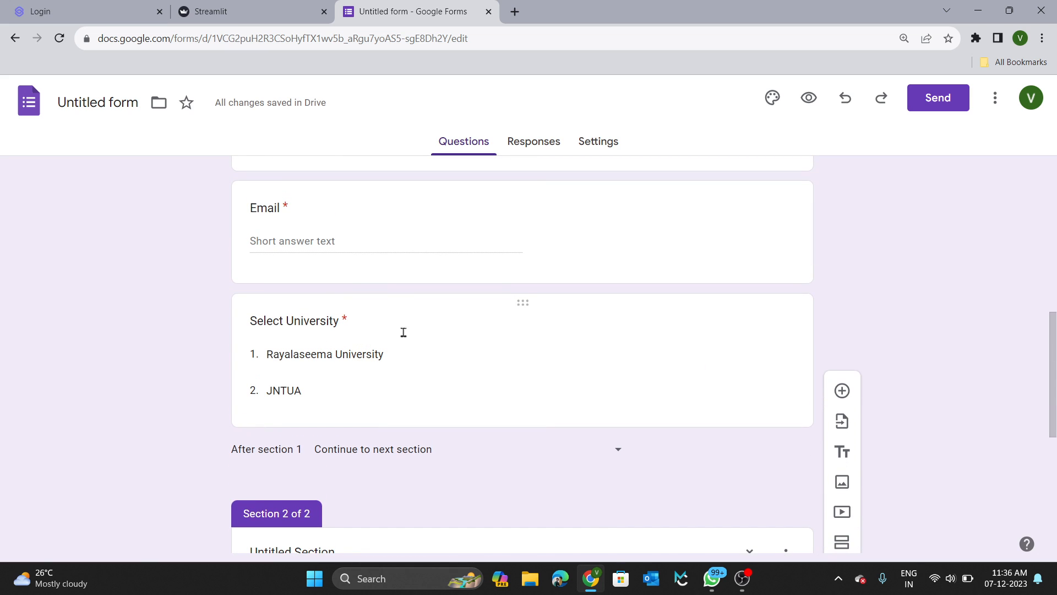
scroll(341, 361, "down", 3)
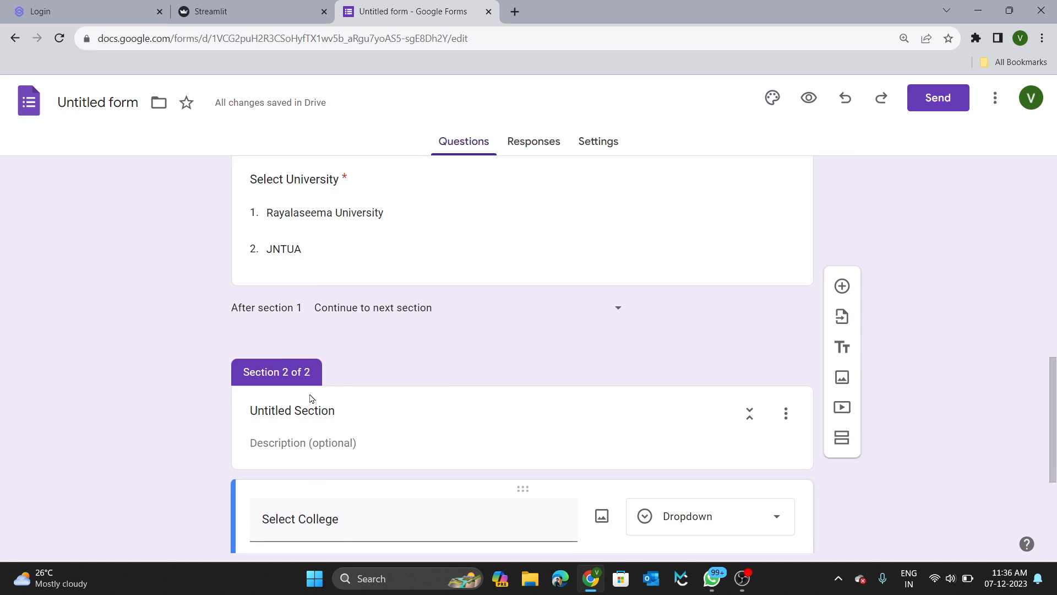
scroll(257, 443, "down", 1)
scroll(257, 444, "up", 1)
scroll(258, 443, "down", 1)
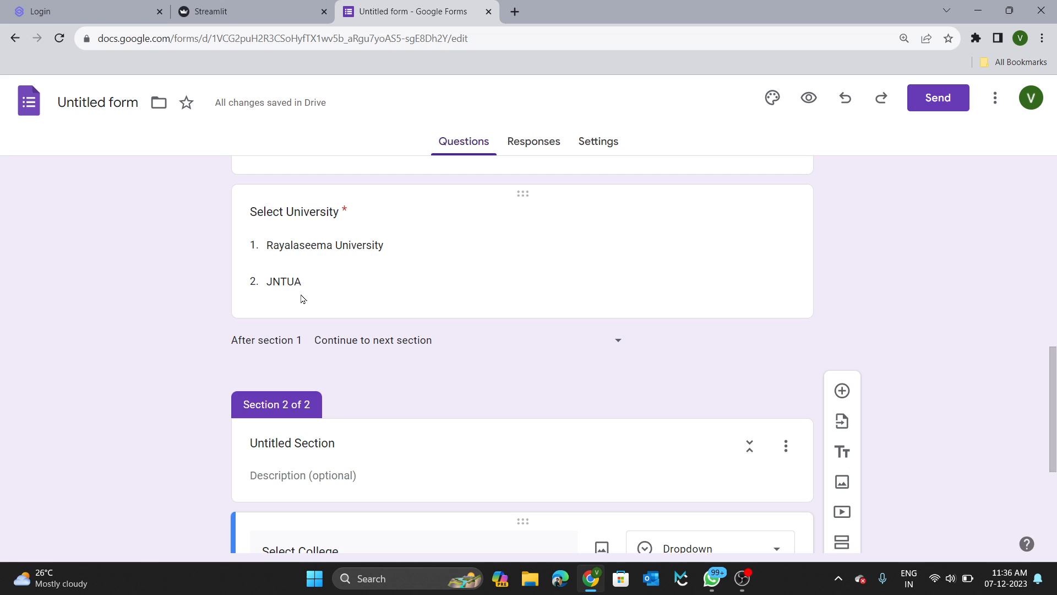
scroll(302, 299, "down", 5)
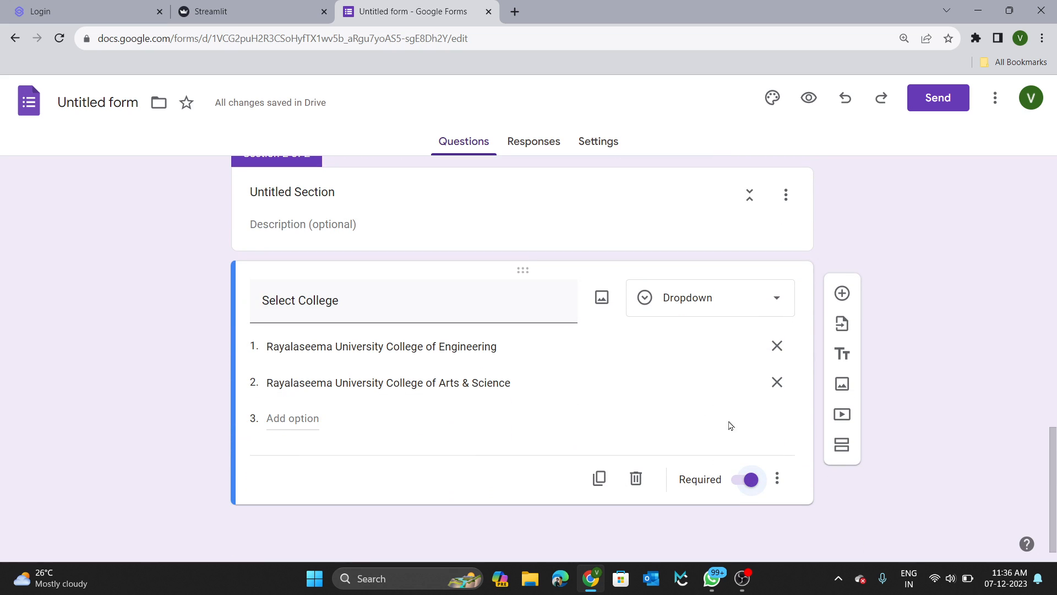
Add section 3 with a 'Select College' question set to Dropdown.
left_click(841, 444)
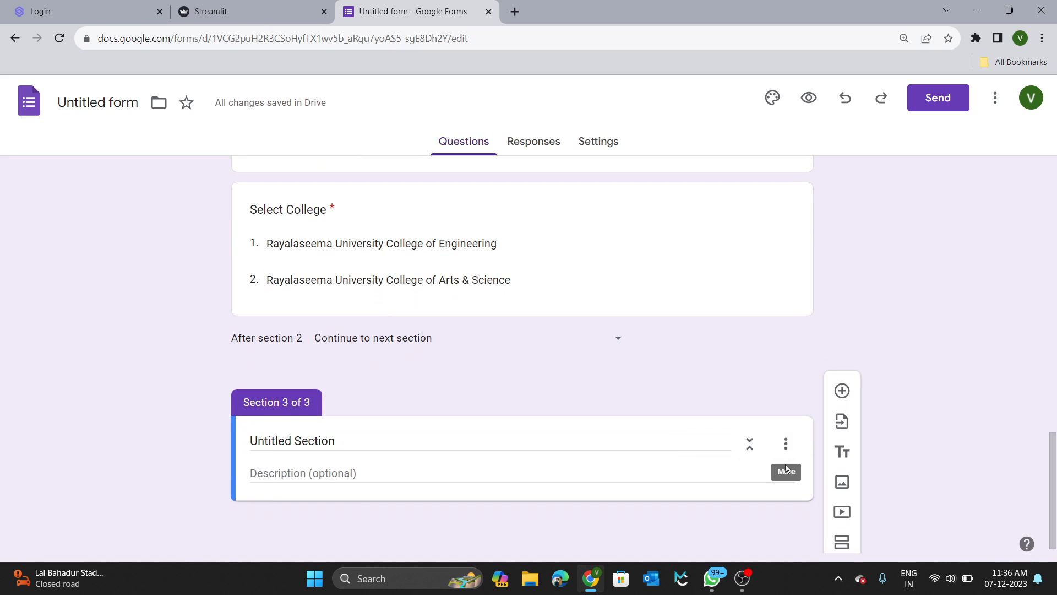
left_click(784, 469)
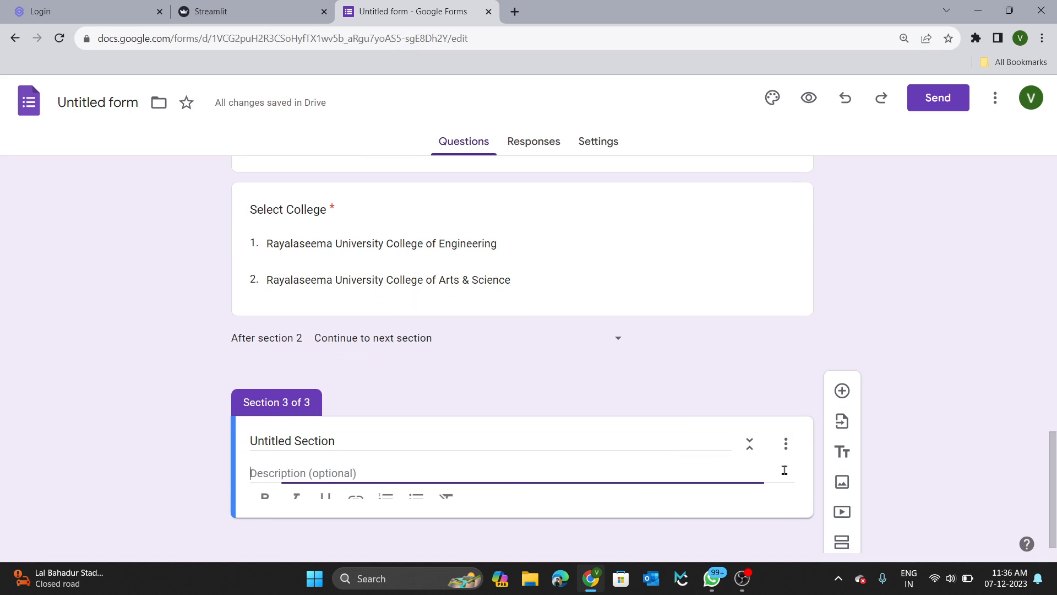
left_click(841, 390)
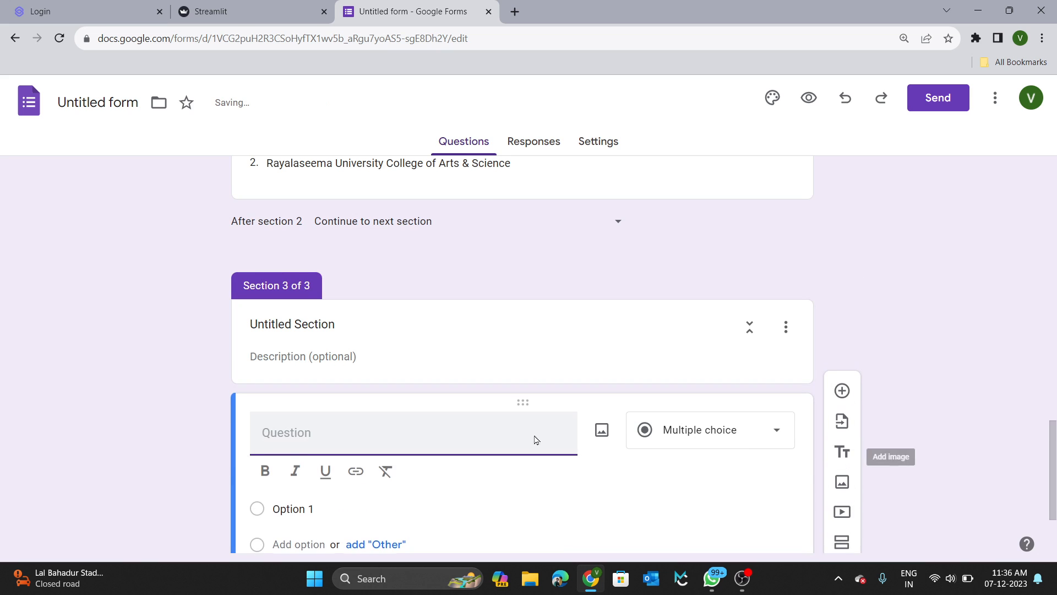
type("Select")
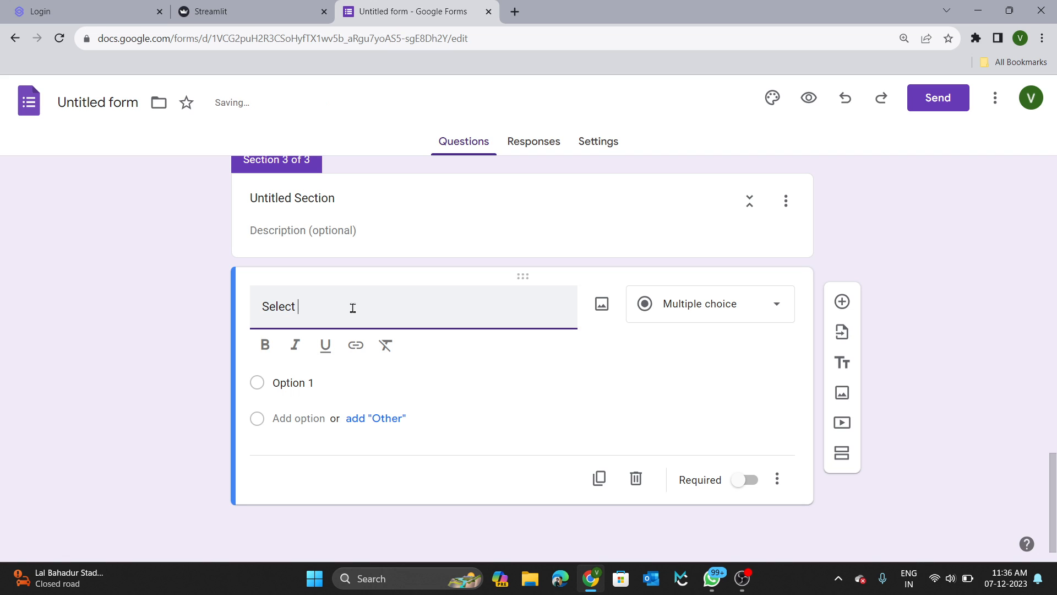
type(" College")
left_click(708, 315)
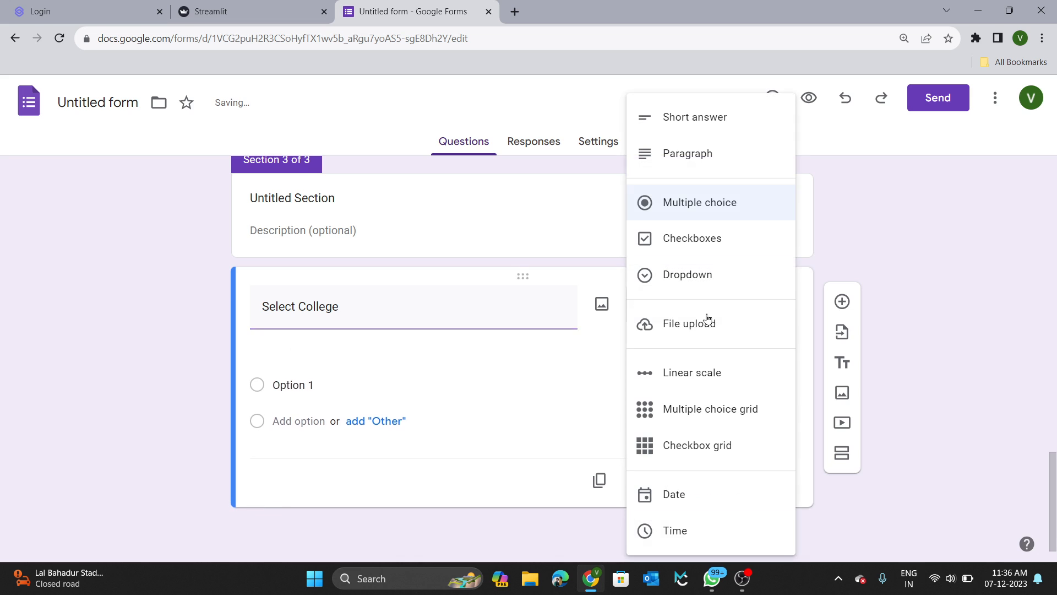
left_click(704, 275)
Enter JNTUACEA as the first college option.
left_click(336, 386)
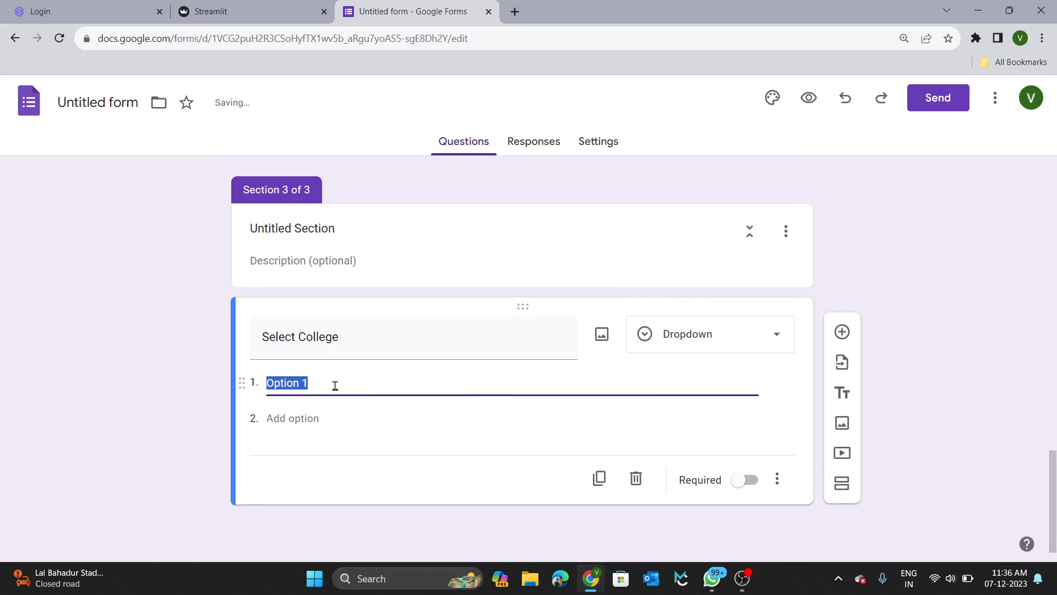
type("JNU")
key("BackSpace")
key("BackSpace")
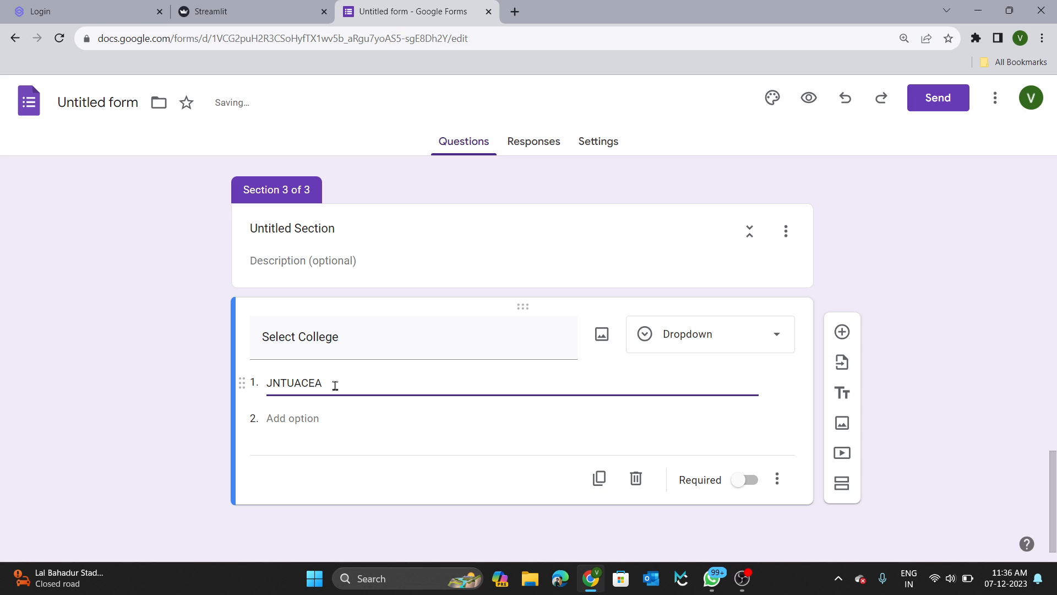
key("ctrl+a")
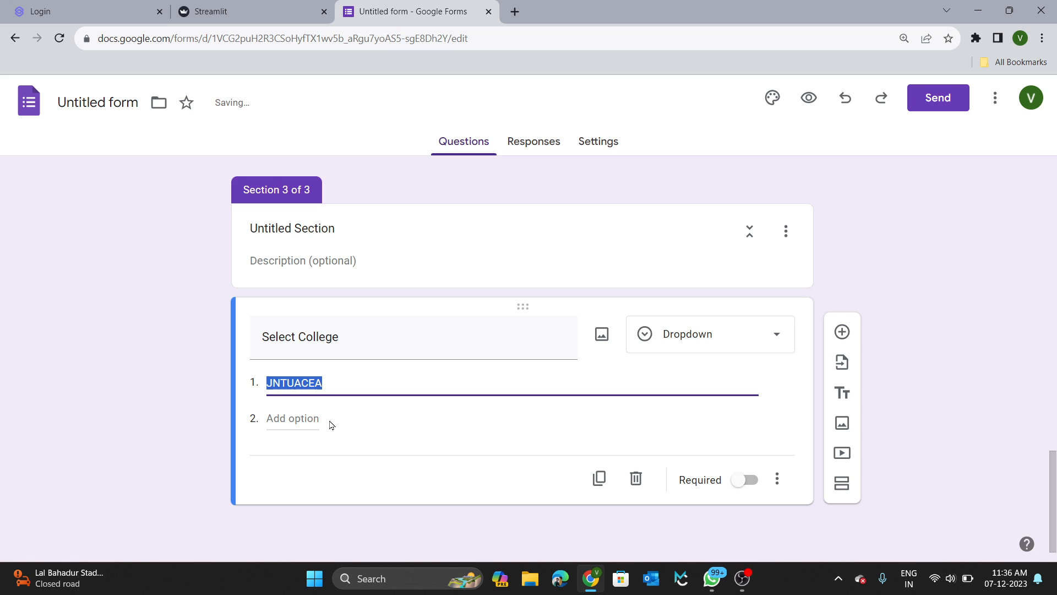
type("c")
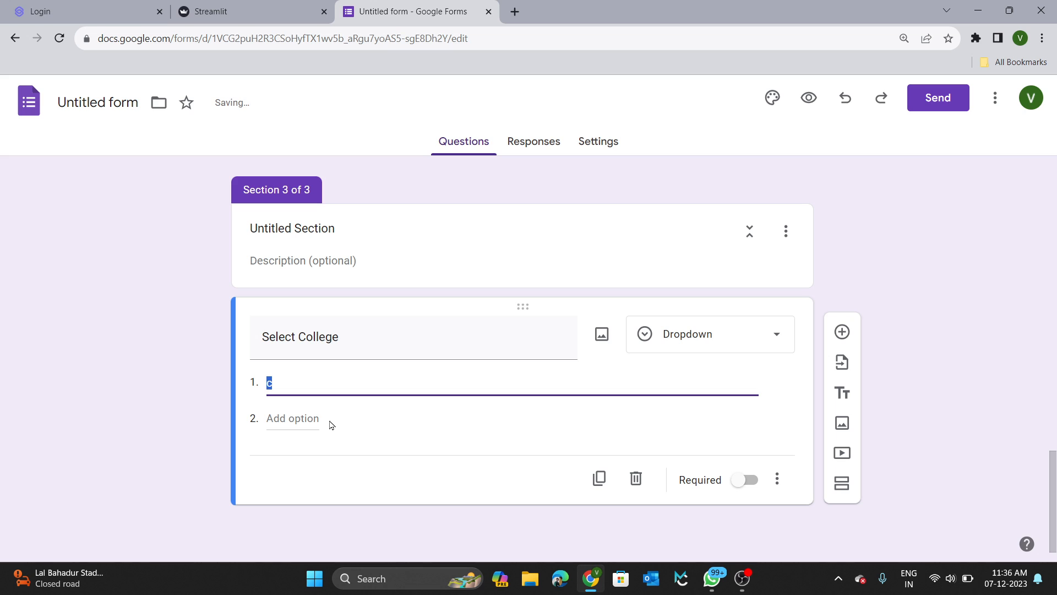
type("JNYU")
key("ctrl+a")
key("ctrl+c")
Add options JNTUACEK and JNTUACEP and make the question required.
left_click(302, 420)
key("ctrl+v")
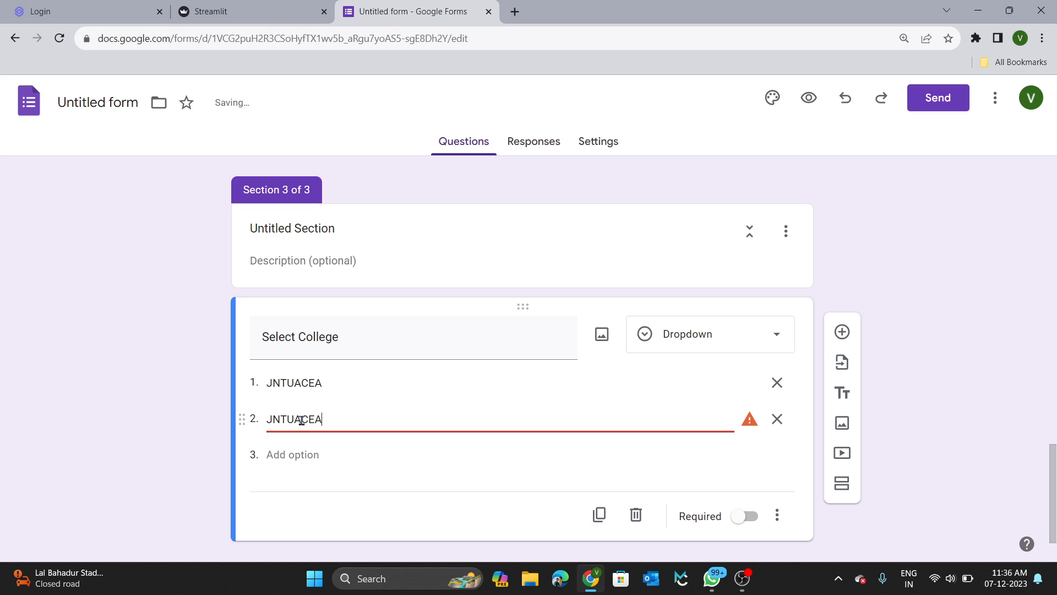
key("BackSpace")
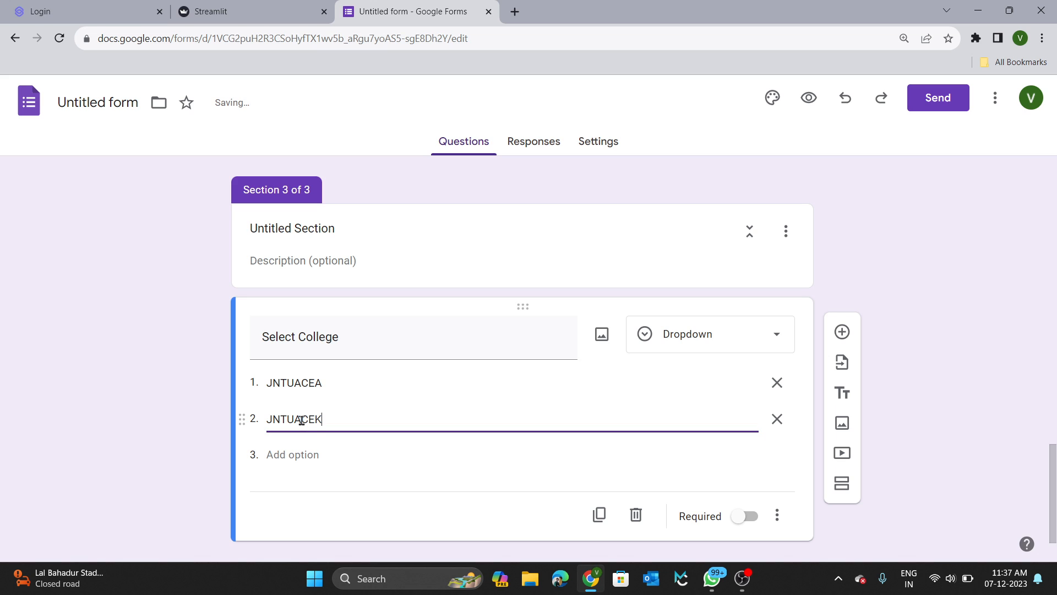
type("K")
left_click(315, 451)
key("ctrl+v")
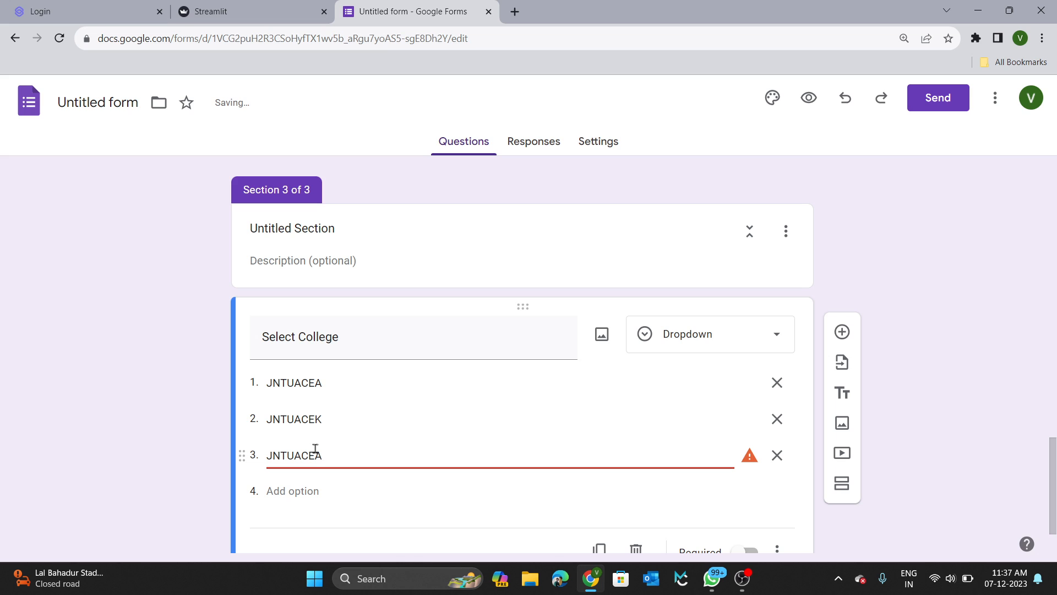
key("BackSpace")
type("P")
scroll(543, 482, "down", 1)
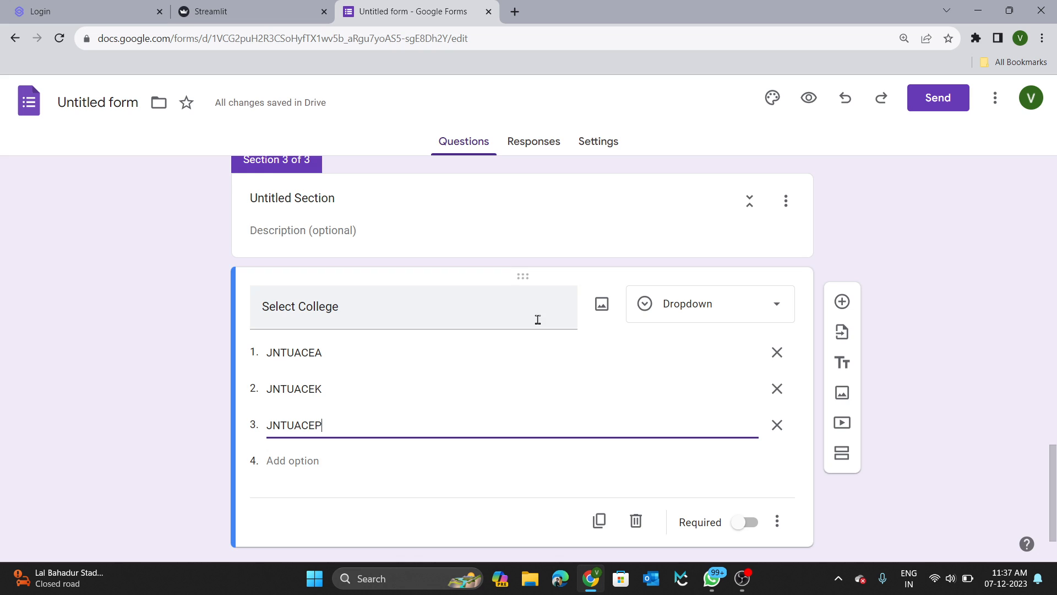
scroll(550, 331, "down", 1)
left_click(748, 499)
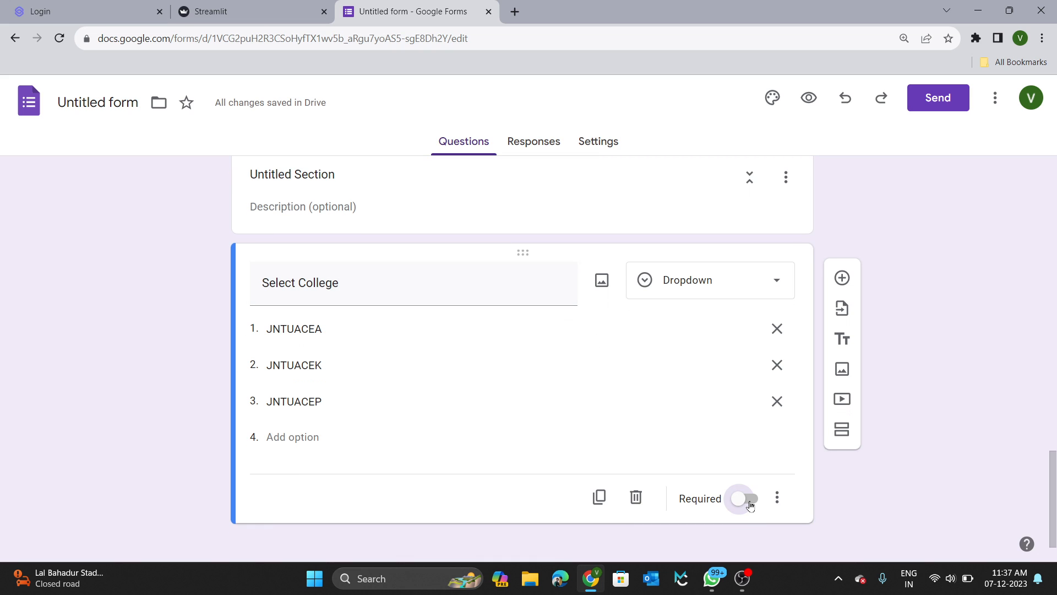
scroll(655, 390, "down", 1)
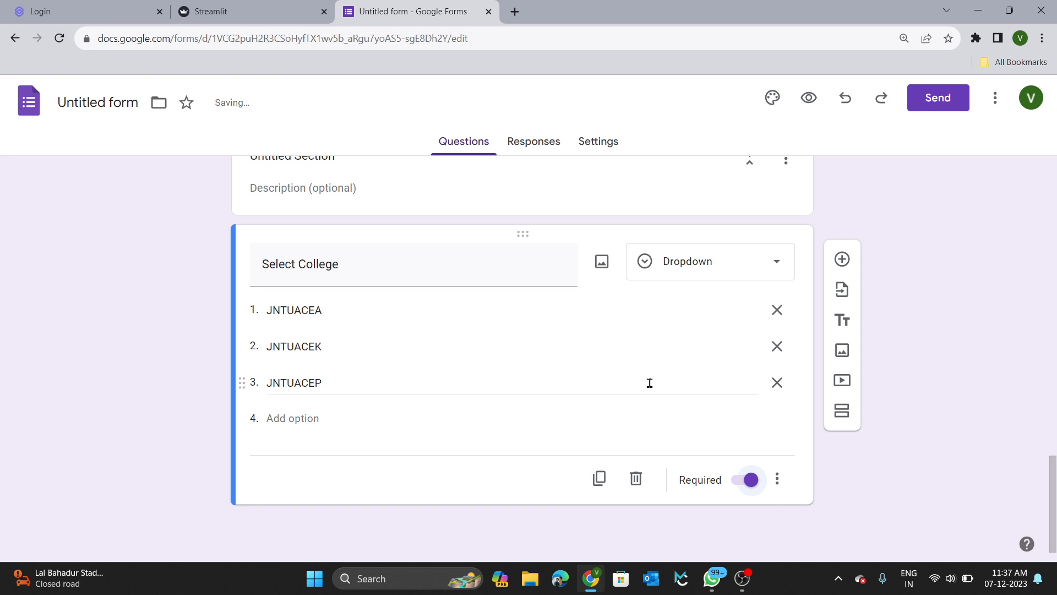
scroll(650, 383, "up", 5)
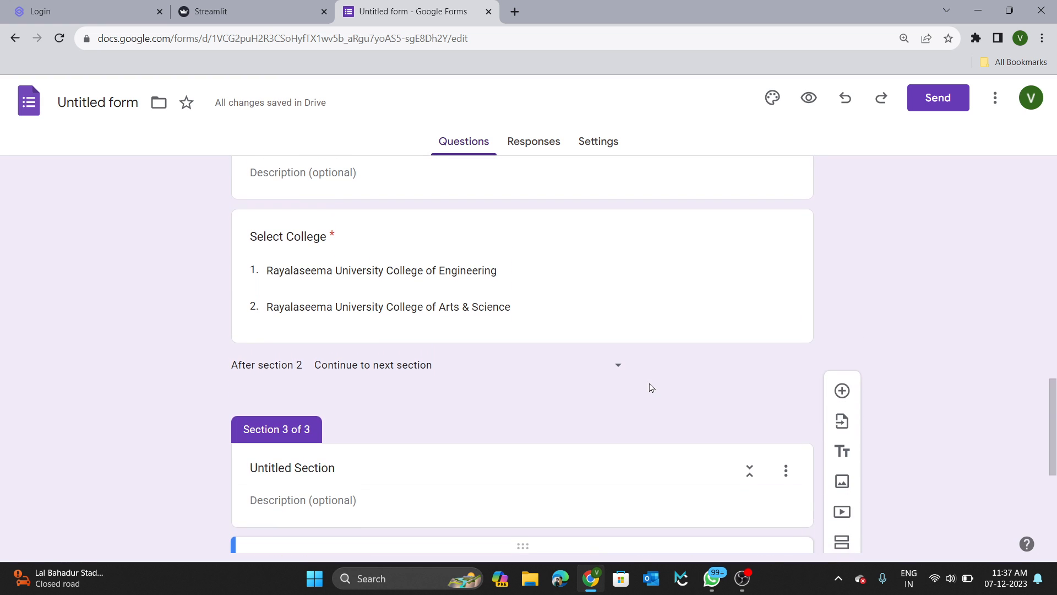
scroll(650, 387, "up", 6)
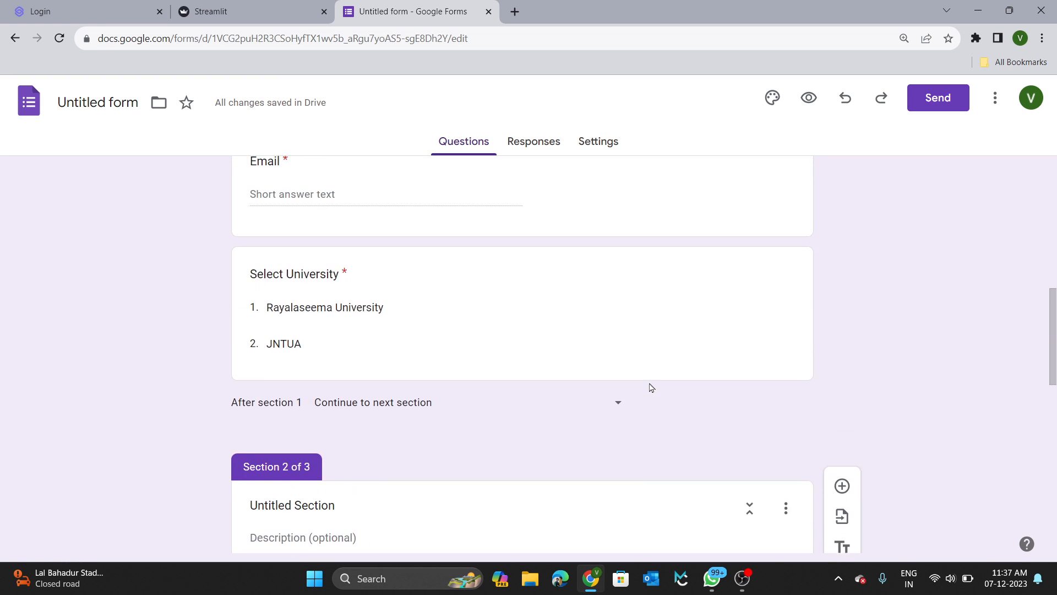
scroll(651, 387, "down", 1)
scroll(651, 387, "up", 2)
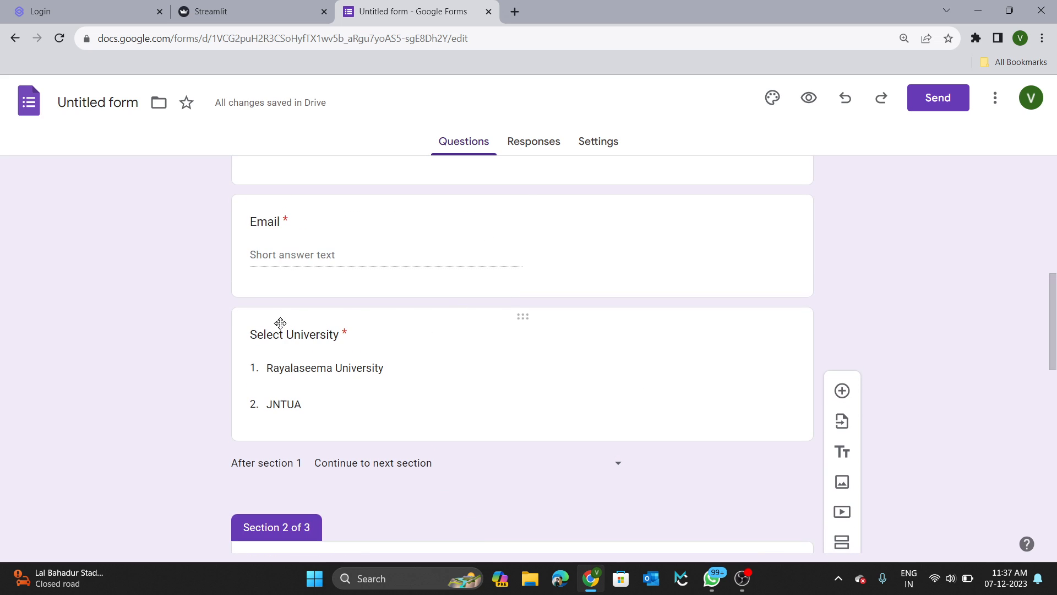
scroll(351, 423, "down", 4)
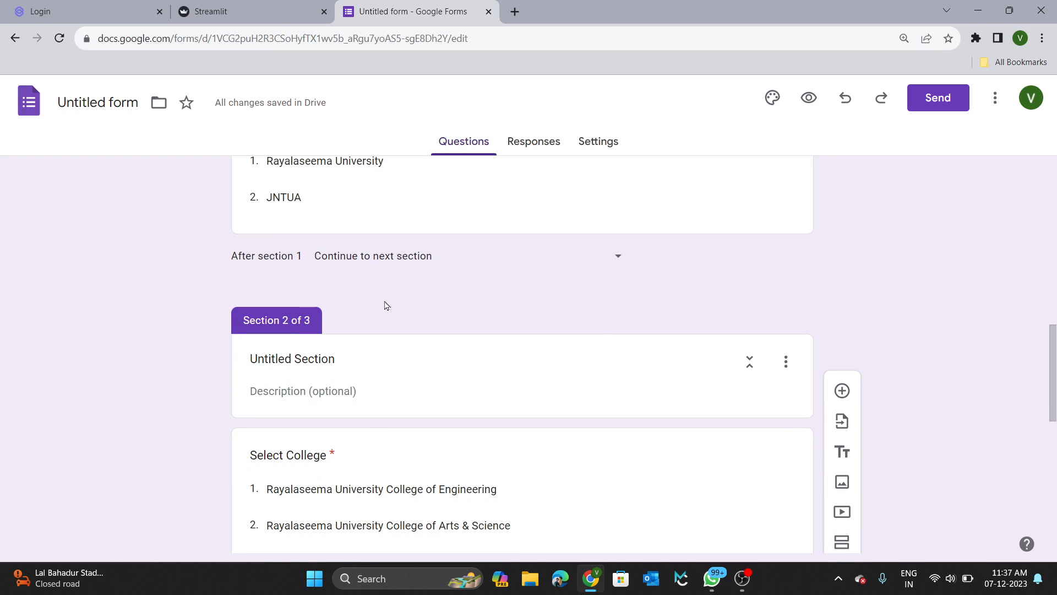
scroll(418, 466, "down", 6)
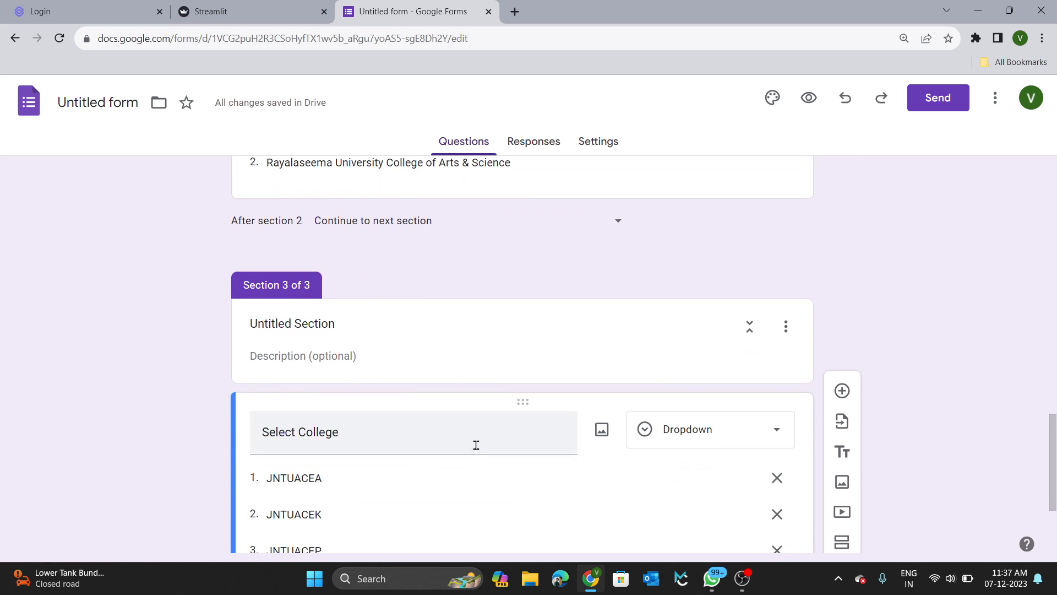
scroll(456, 463, "down", 2)
scroll(455, 461, "up", 2)
scroll(456, 462, "up", 5)
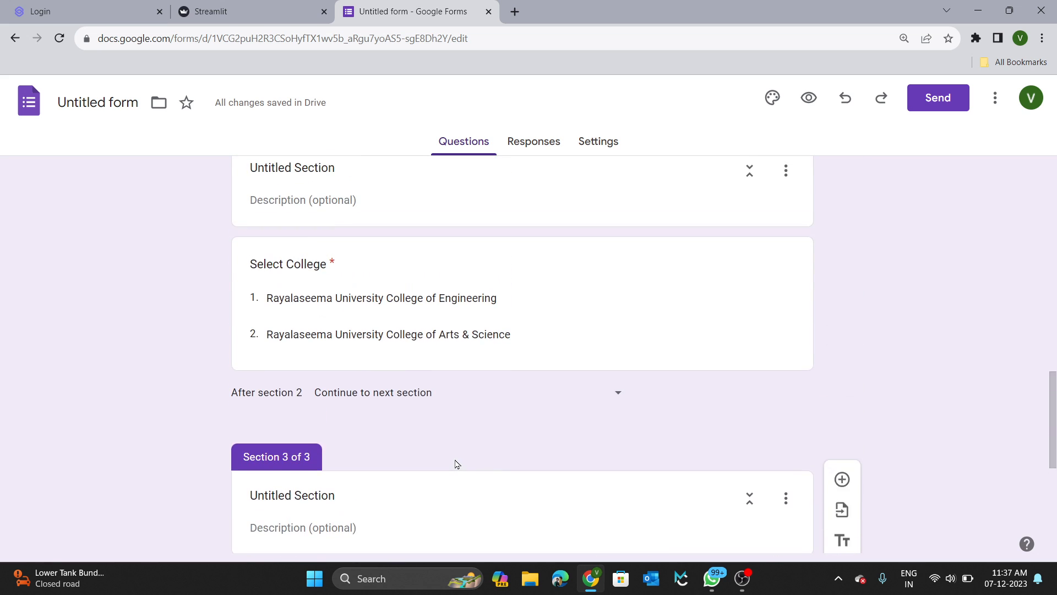
scroll(317, 298, "up", 3)
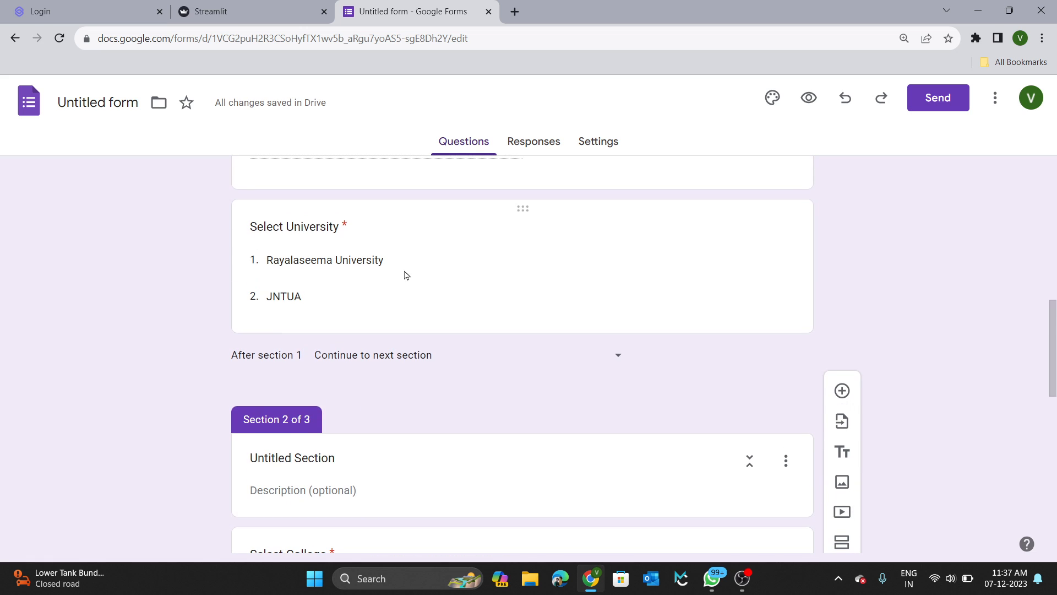
scroll(405, 273, "down", 5)
scroll(405, 274, "down", 2)
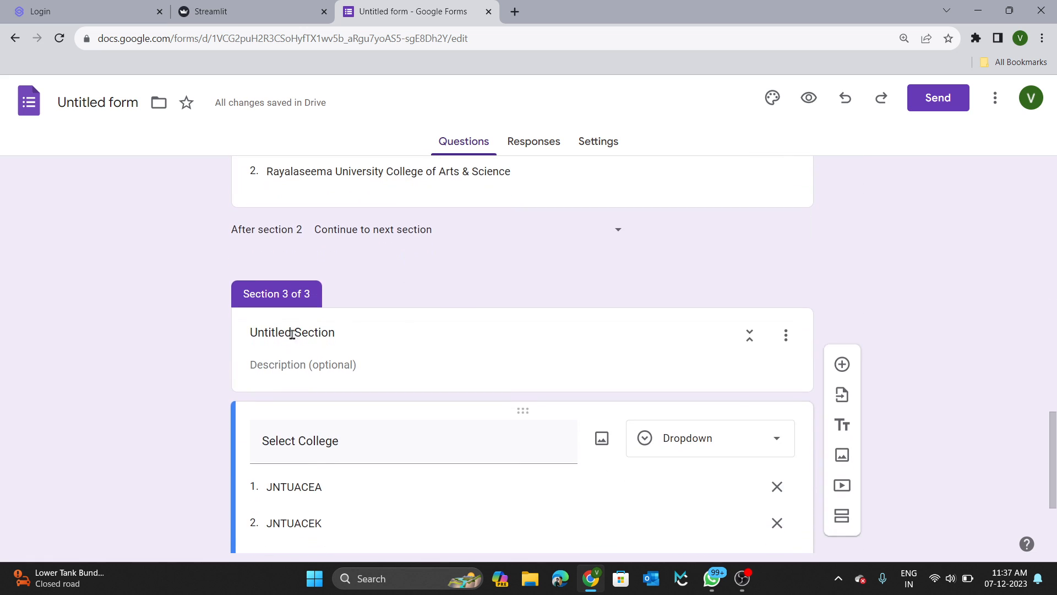
scroll(503, 446, "up", 9)
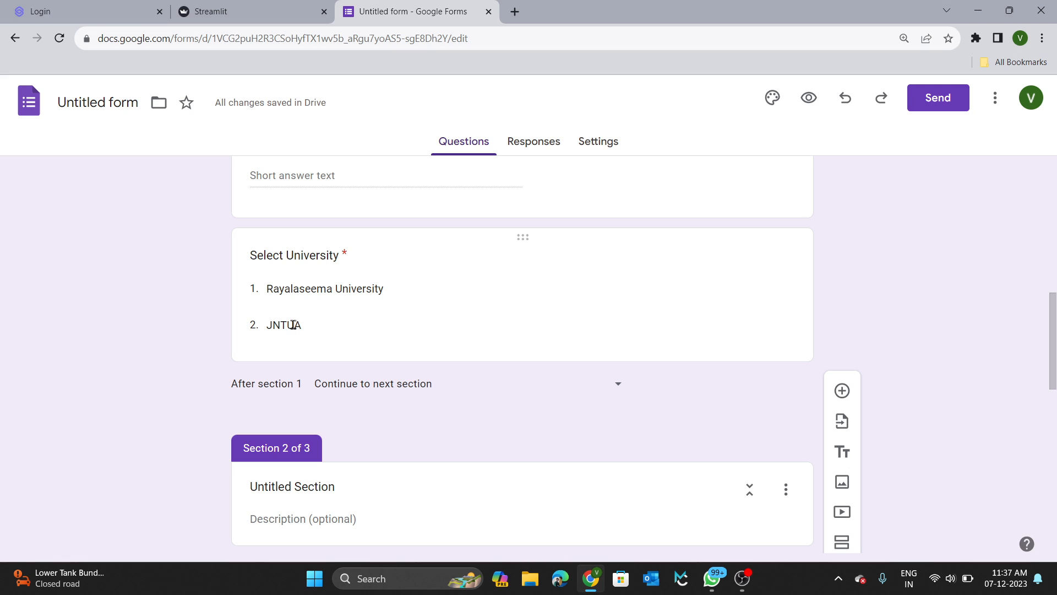
Turn on 'Go to section based on answer' for the Select University question.
left_click(667, 286)
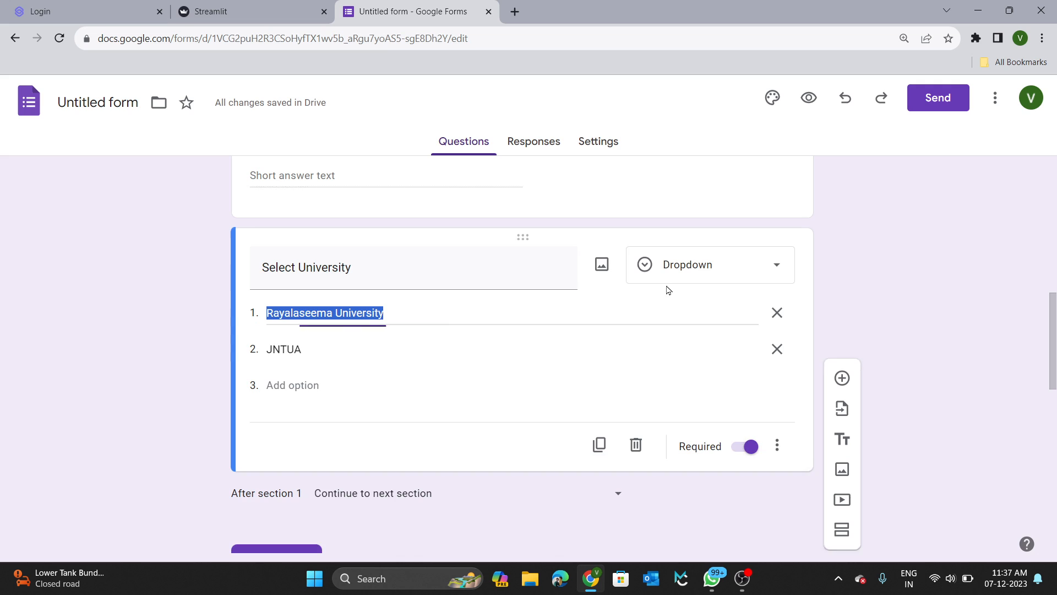
left_click(754, 410)
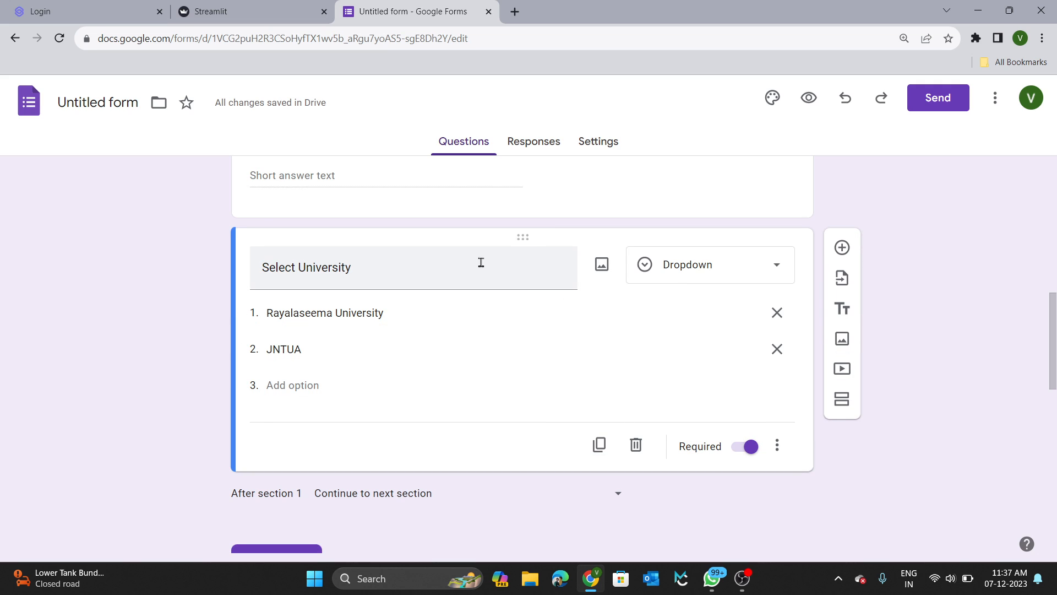
left_click(778, 445)
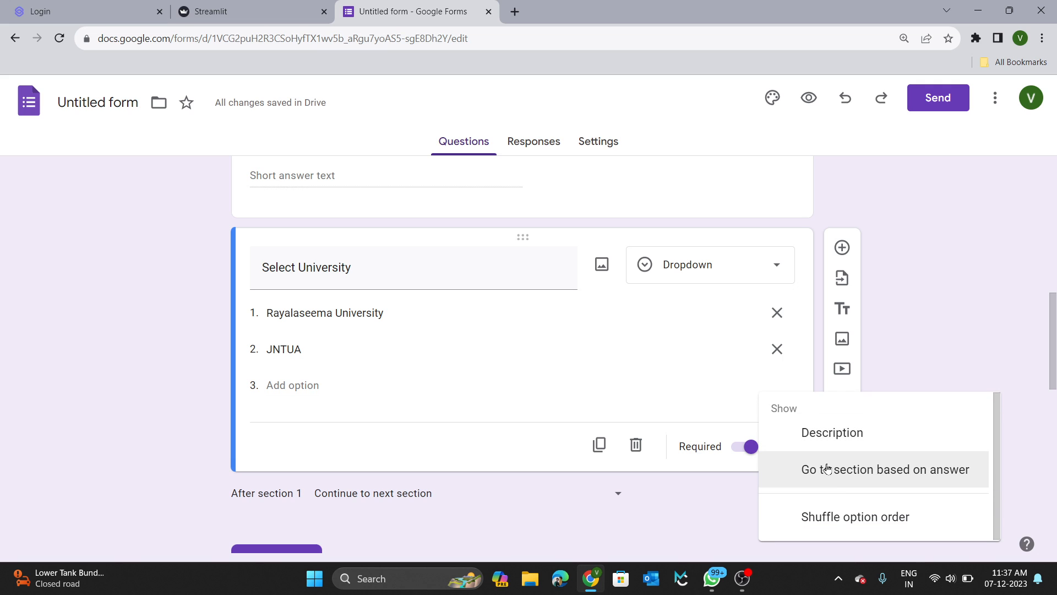
left_click(918, 469)
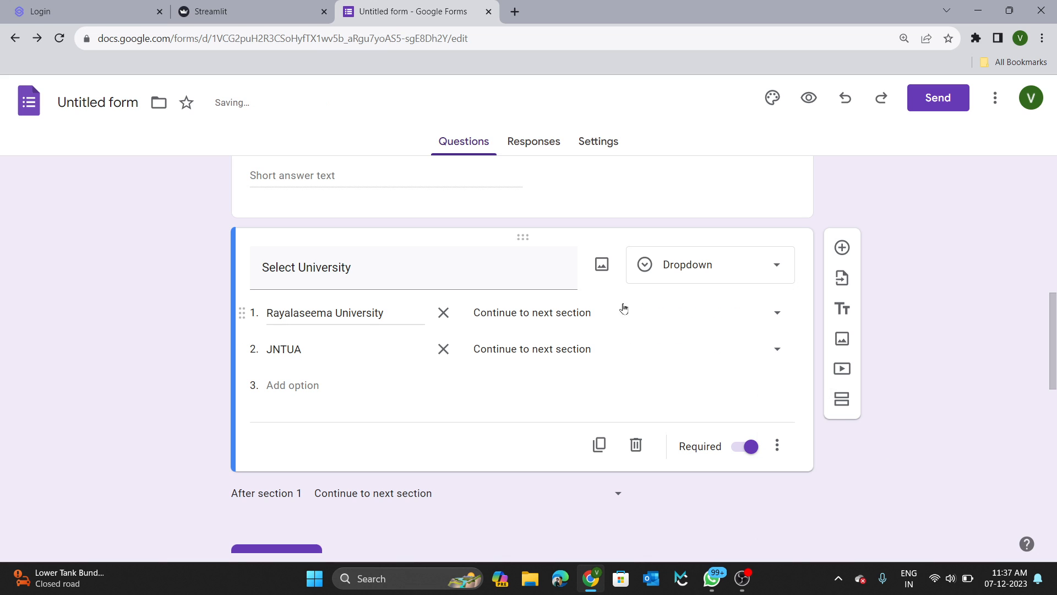
Send Rayalaseema University answers to section 2 and JNTUA answers to section 3.
left_click(759, 320)
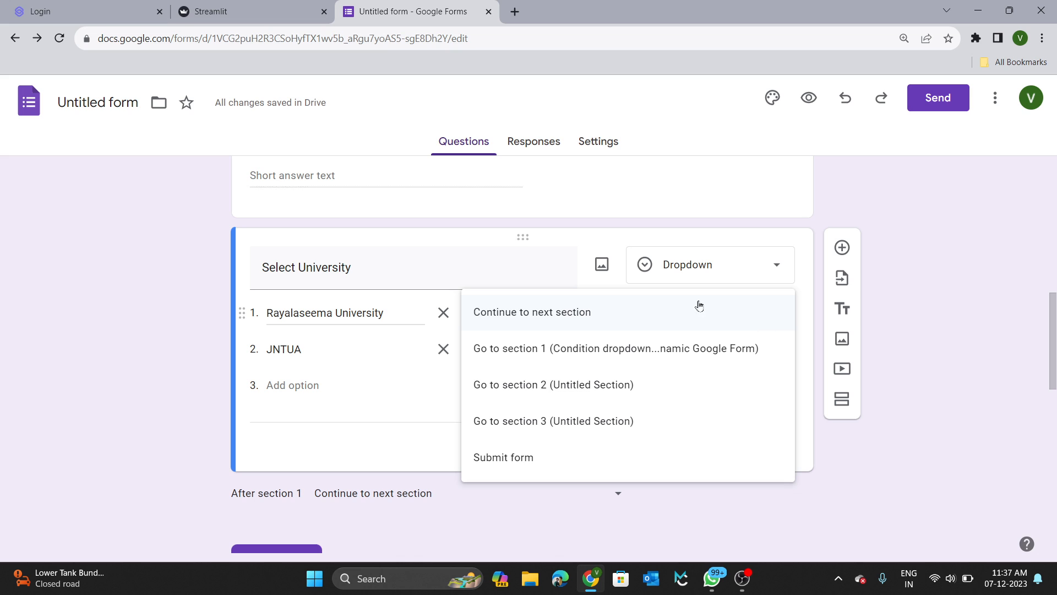
scroll(382, 429, "down", 1)
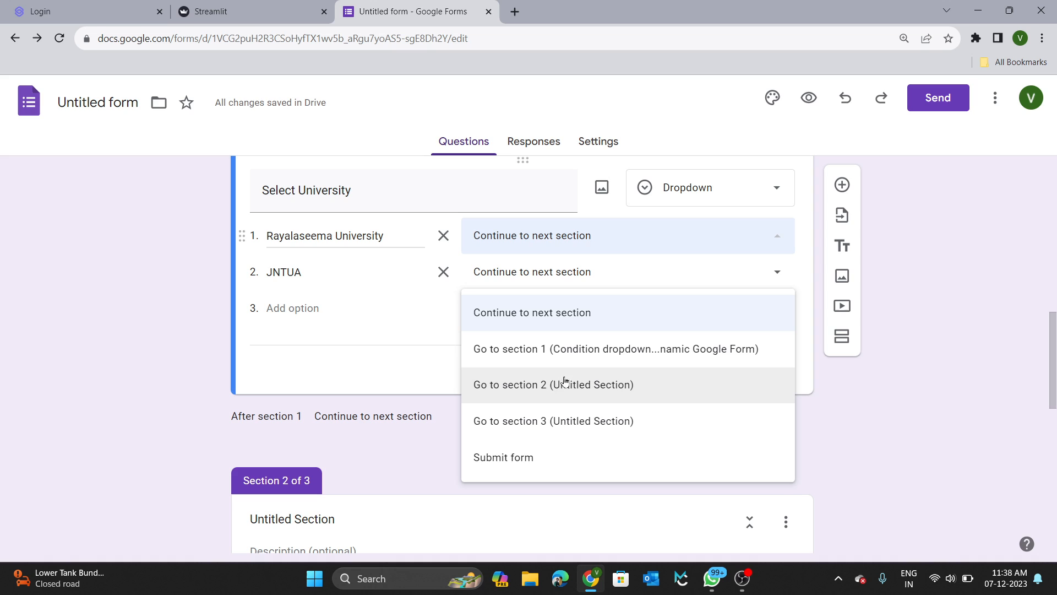
left_click(538, 386)
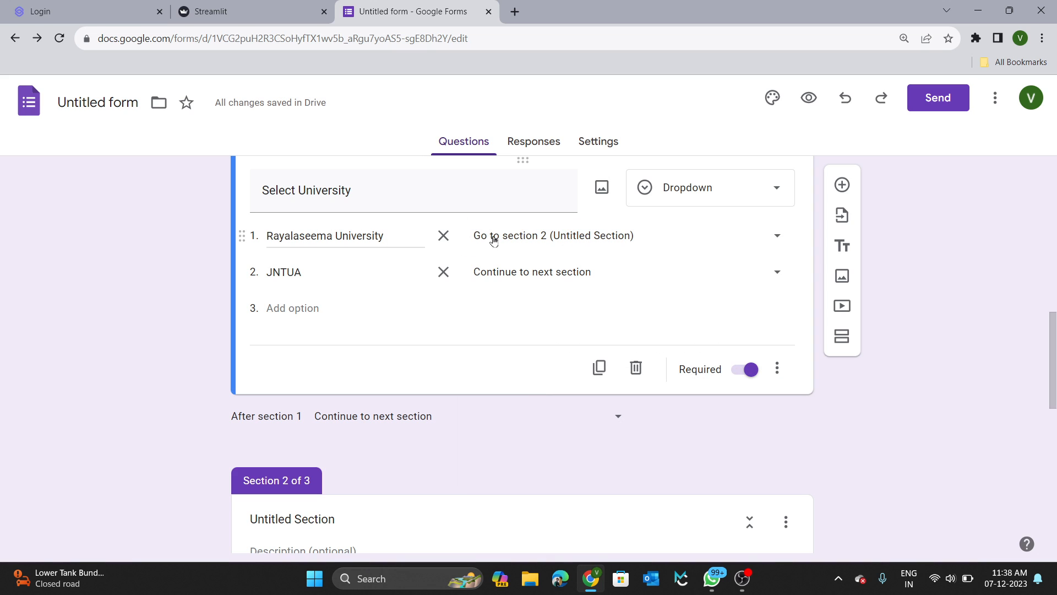
scroll(552, 239, "down", 1)
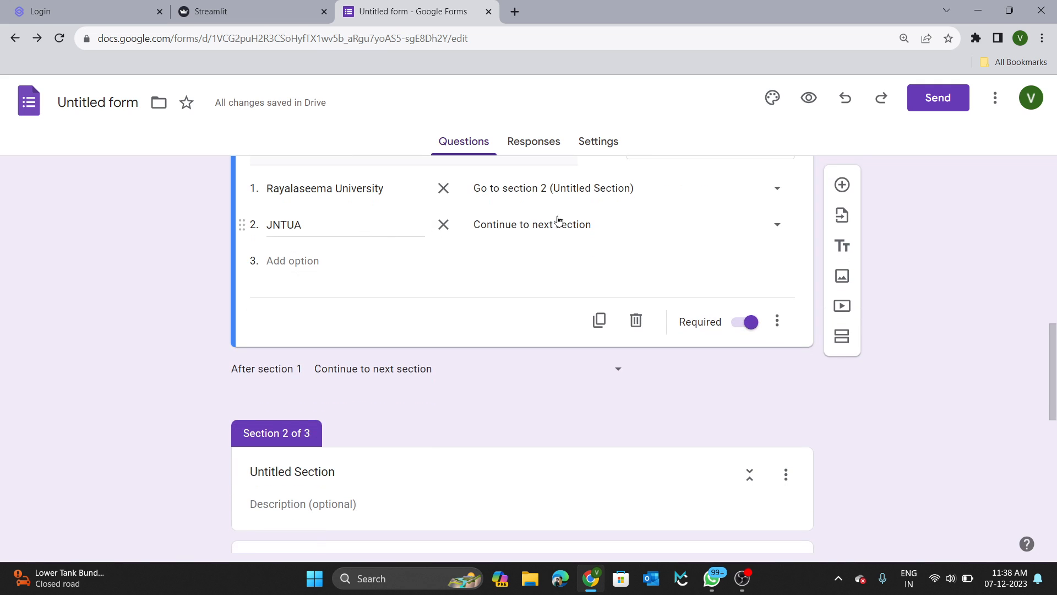
left_click(575, 225)
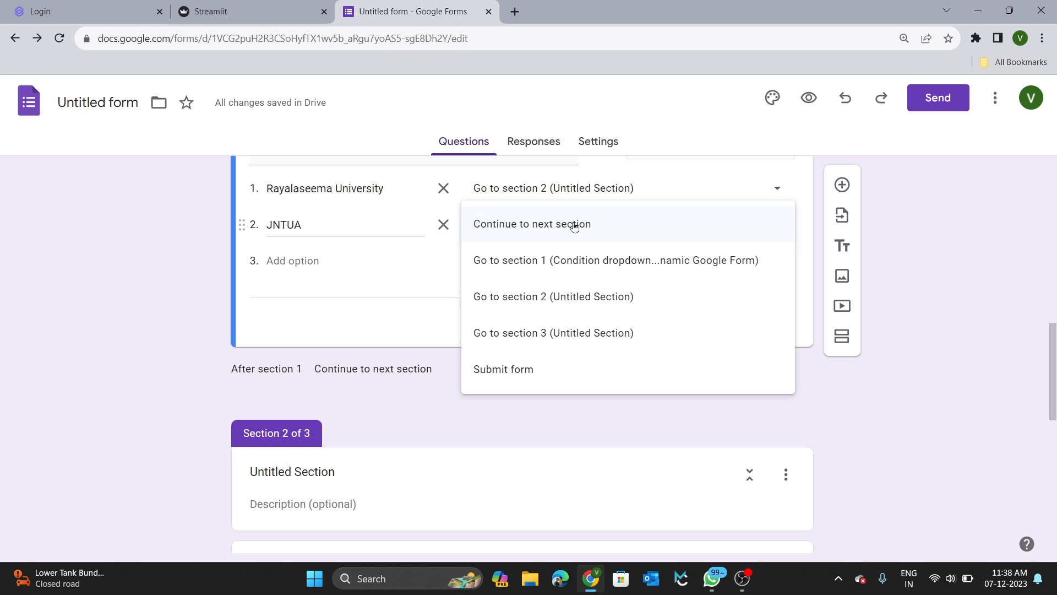
left_click(524, 341)
scroll(523, 341, "down", 8)
scroll(524, 339, "down", 1)
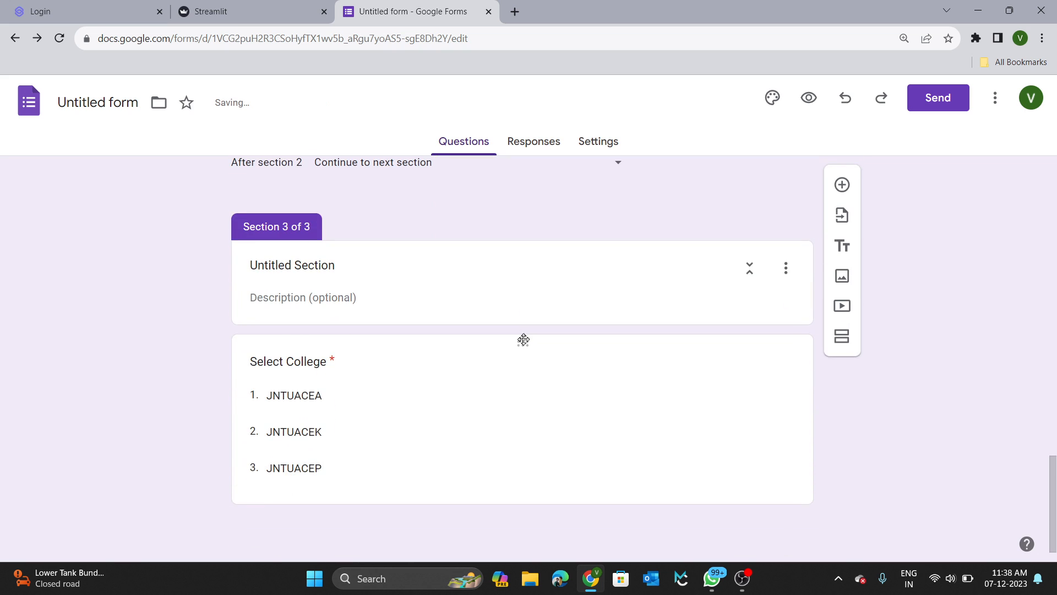
scroll(509, 335, "up", 12)
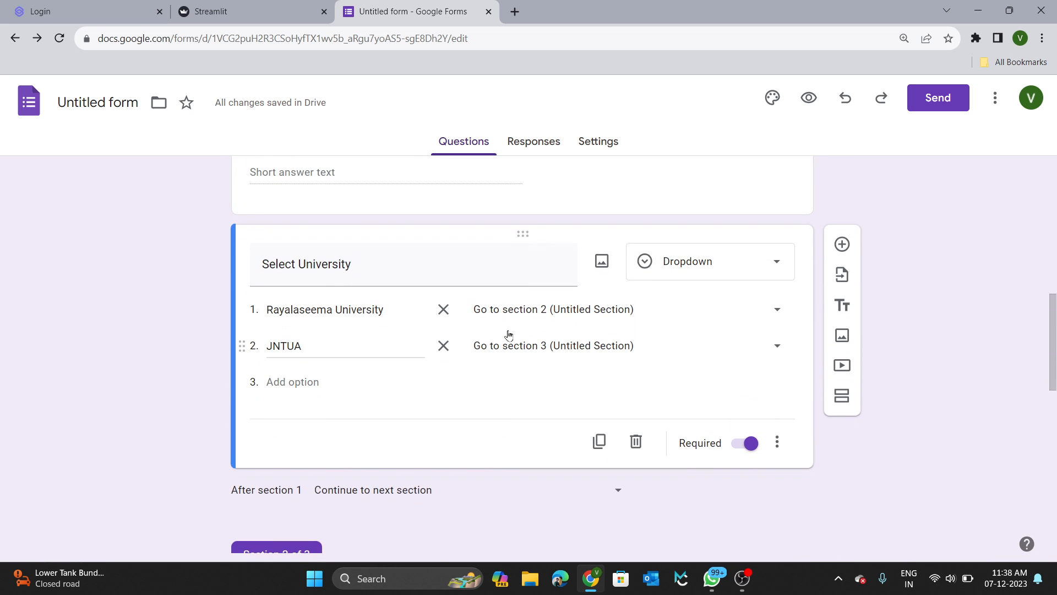
scroll(680, 385, "down", 4)
scroll(680, 385, "up", 13)
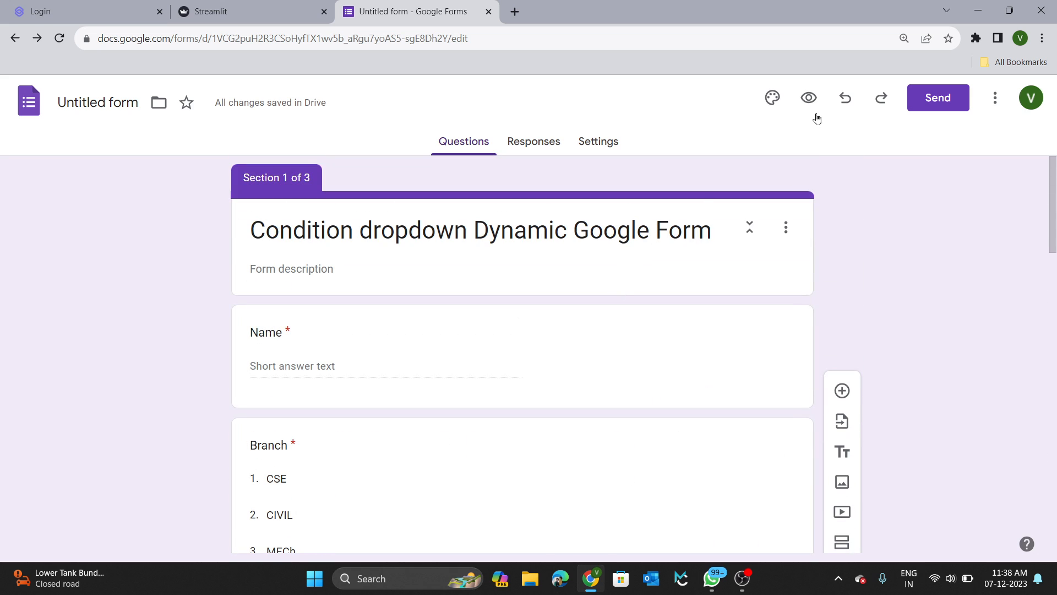
Preview the form and fill in the respondent's name, Branch CSE, and an email.
left_click(809, 99)
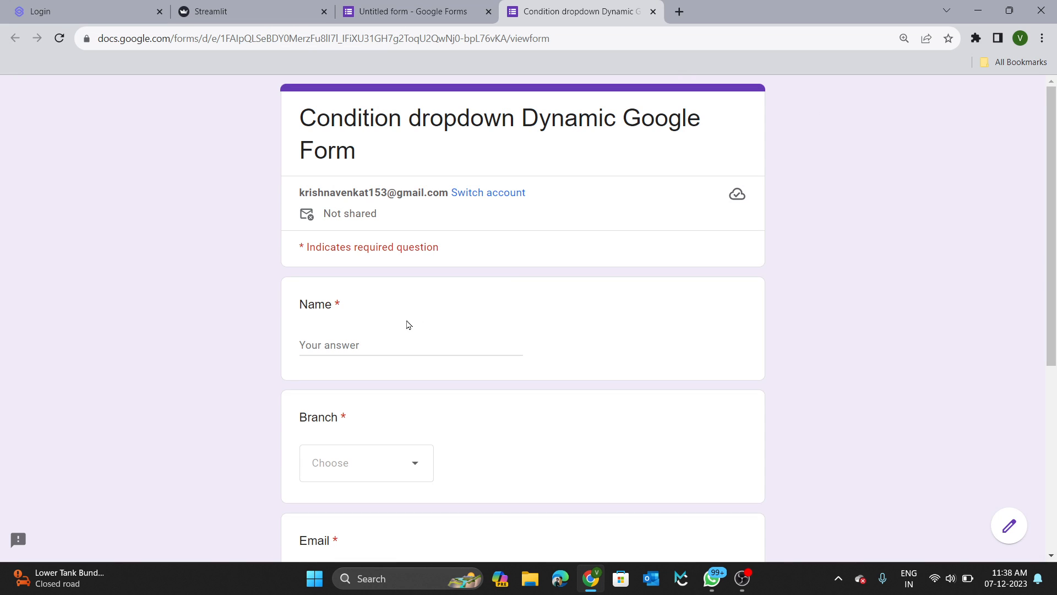
left_click(377, 340)
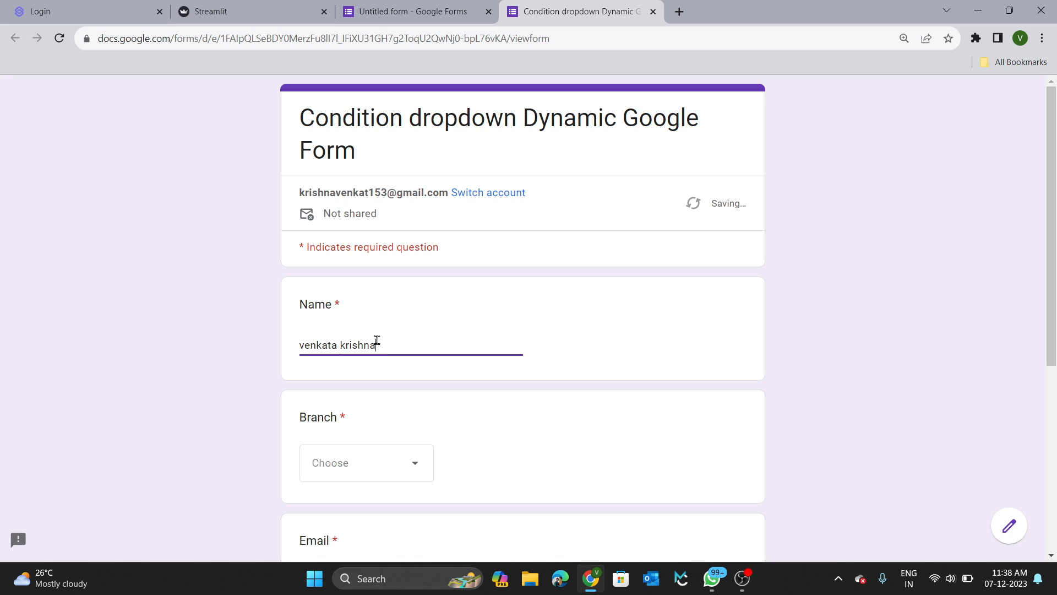
left_click(415, 463)
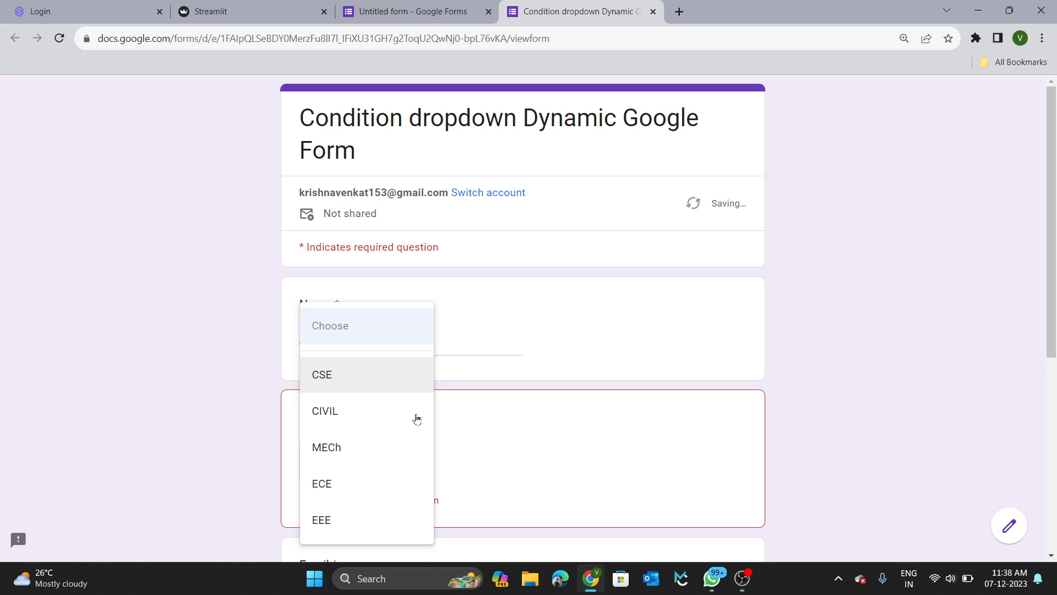
left_click(339, 384)
scroll(337, 385, "down", 4)
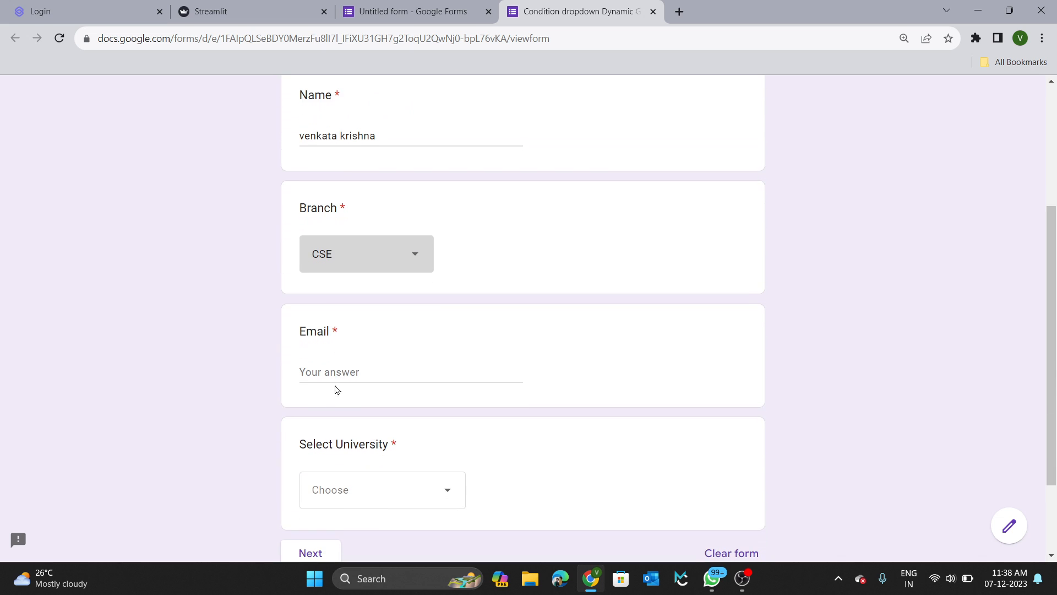
left_click(337, 377)
type("abc@gmail.com")
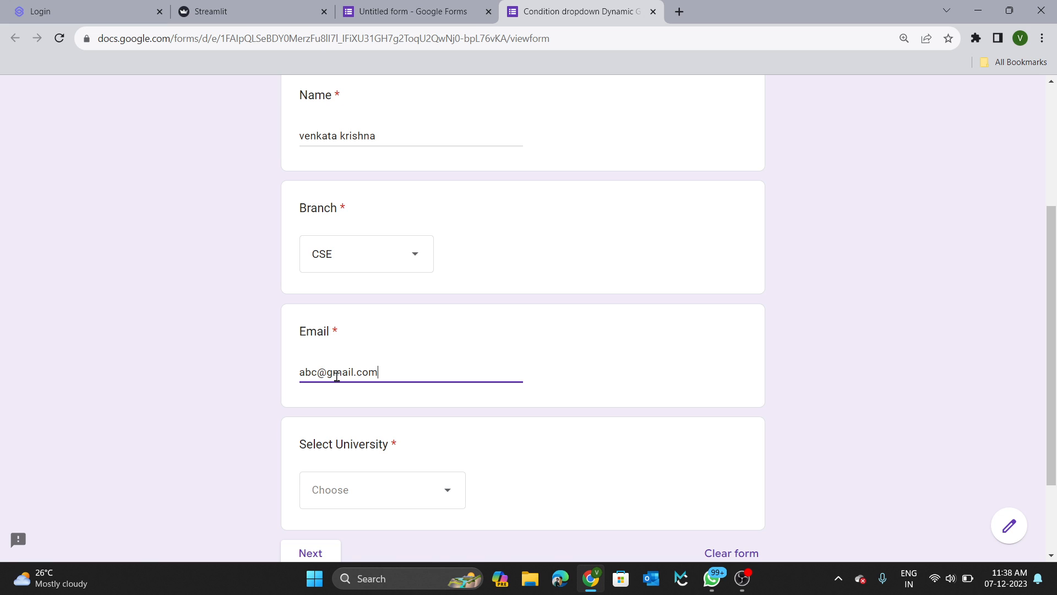
Choose Rayalaseema University as the university and continue to the next section.
scroll(337, 377, "down", 2)
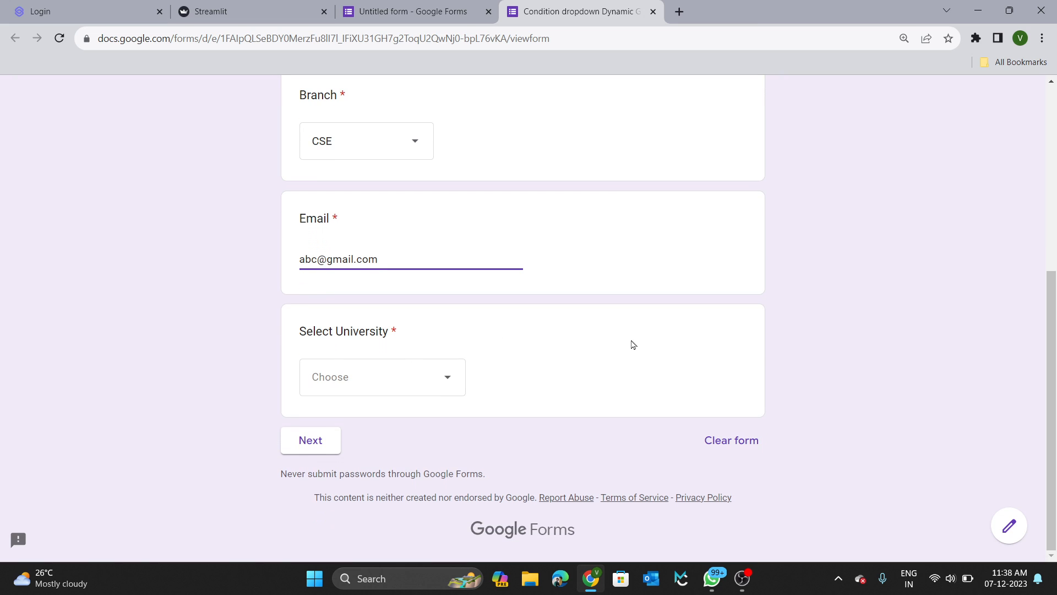
left_click(421, 374)
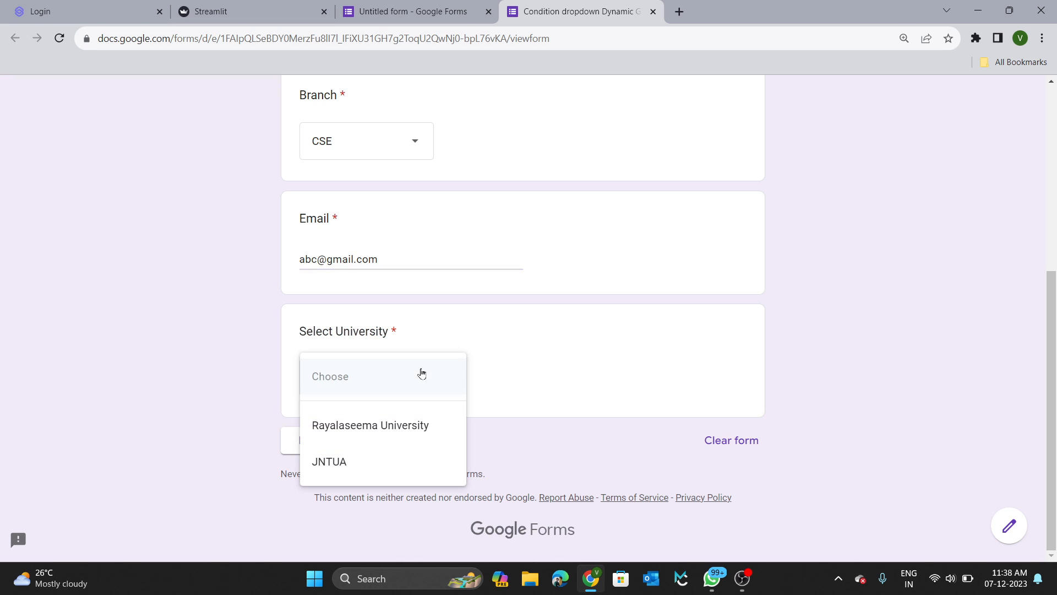
left_click(376, 442)
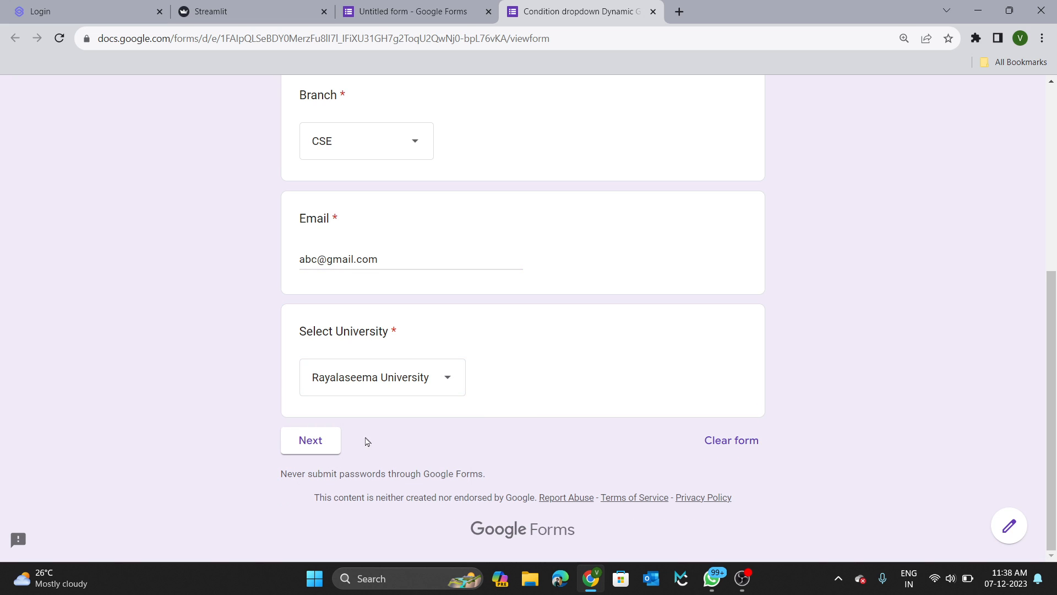
left_click(318, 446)
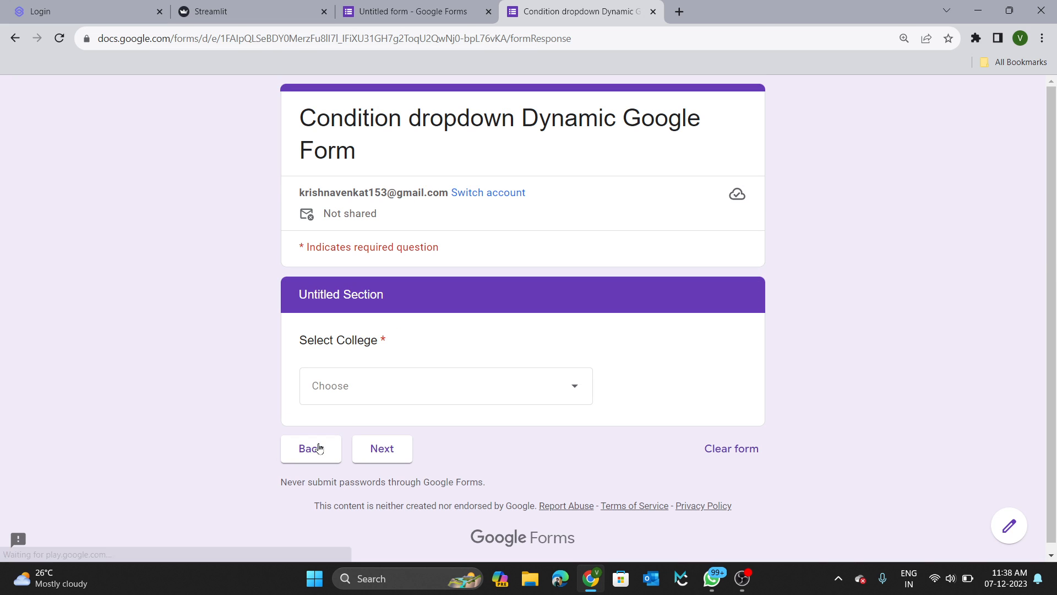
Pick Rayalaseema University College of Engineering, then go back to the first page.
left_click(395, 400)
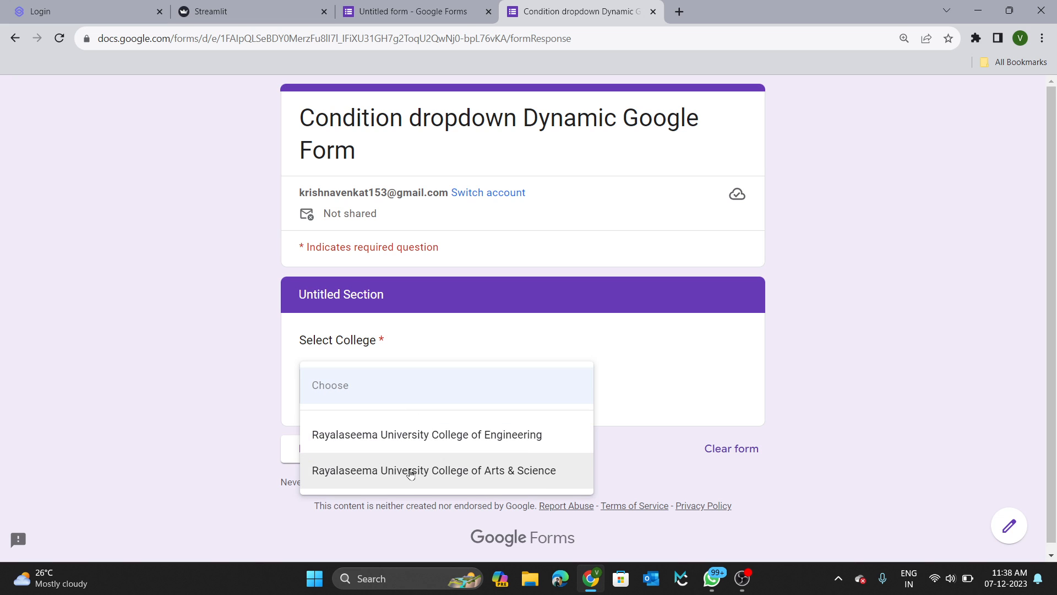
left_click(420, 435)
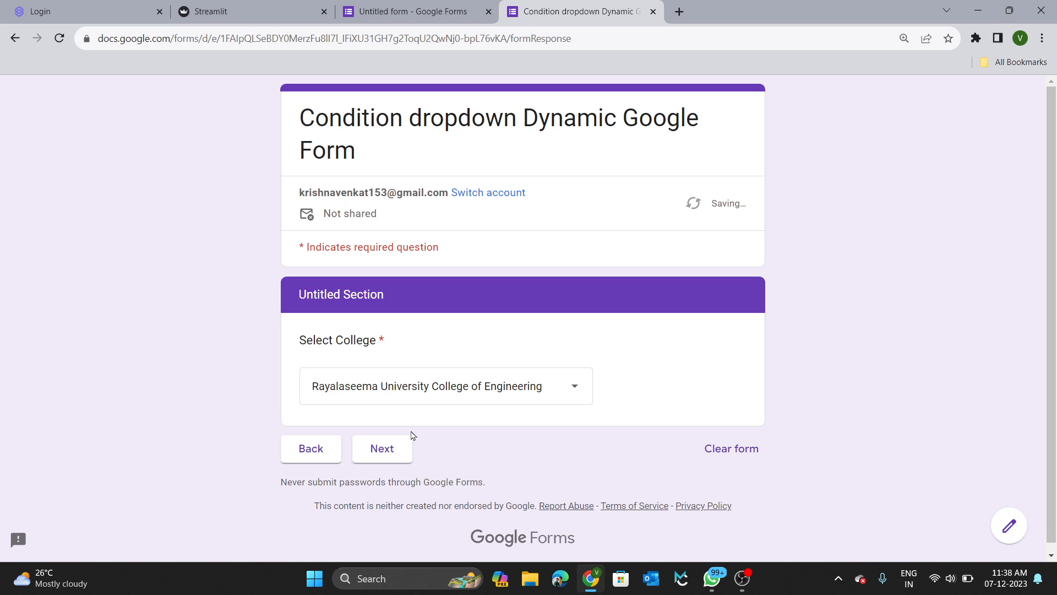
left_click(302, 447)
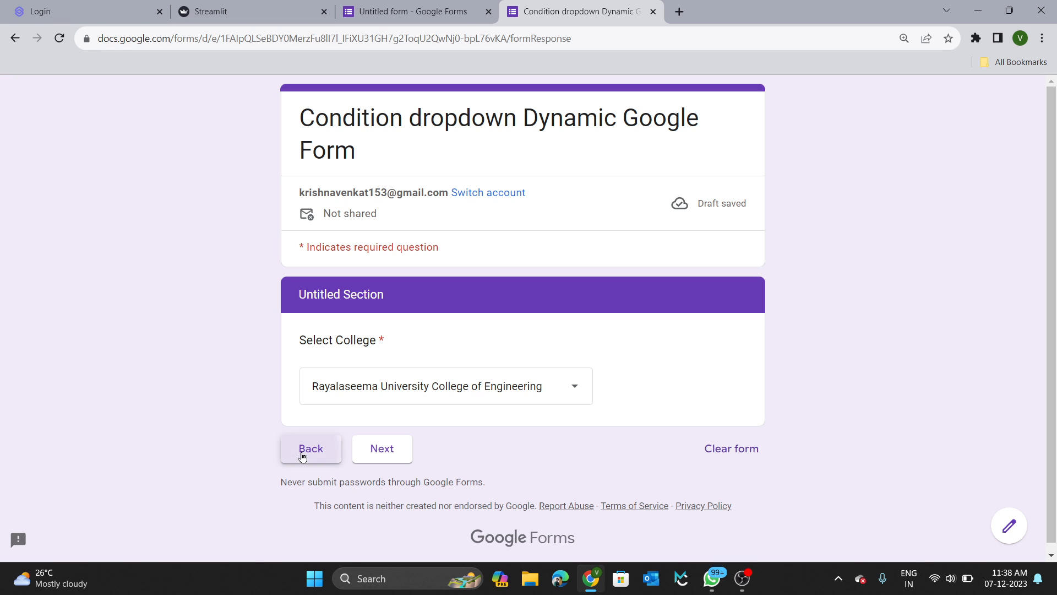
Switch the university to JNTUA, check its college list, and return to the editor.
scroll(338, 446, "down", 5)
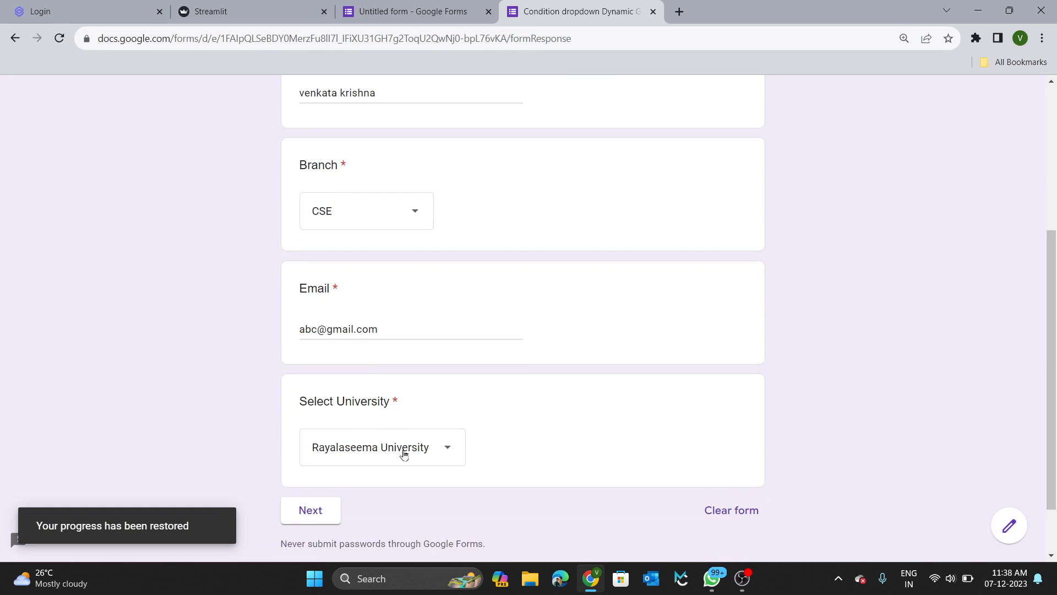
left_click(377, 396)
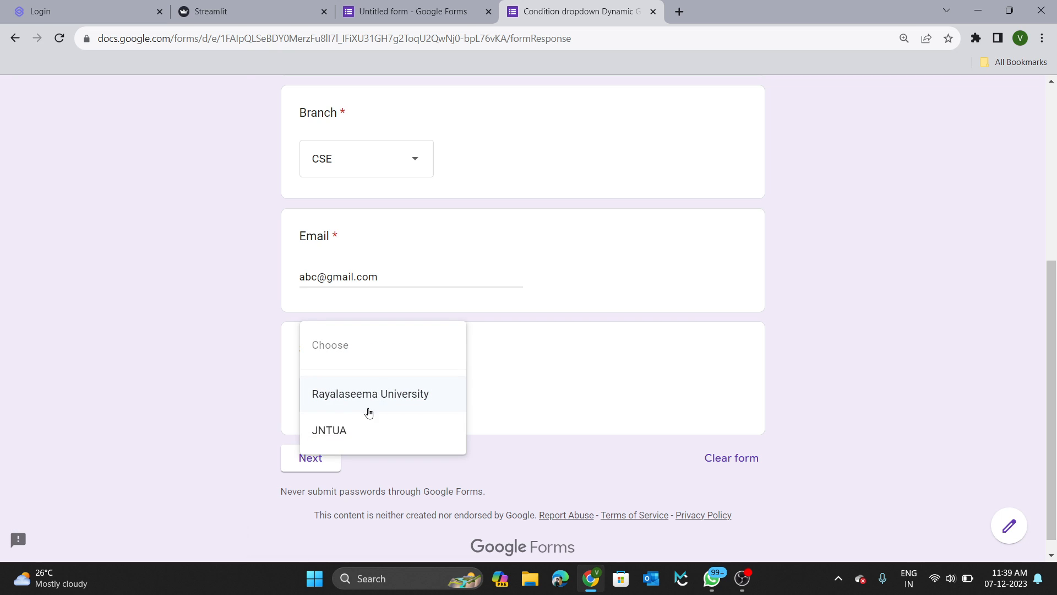
left_click(358, 431)
left_click(309, 457)
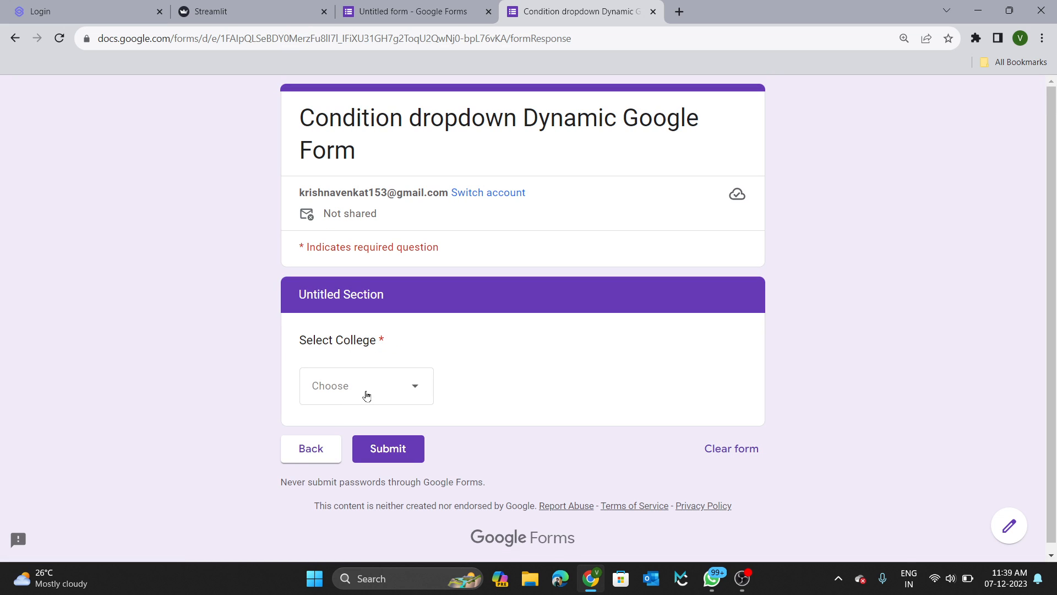
left_click(366, 396)
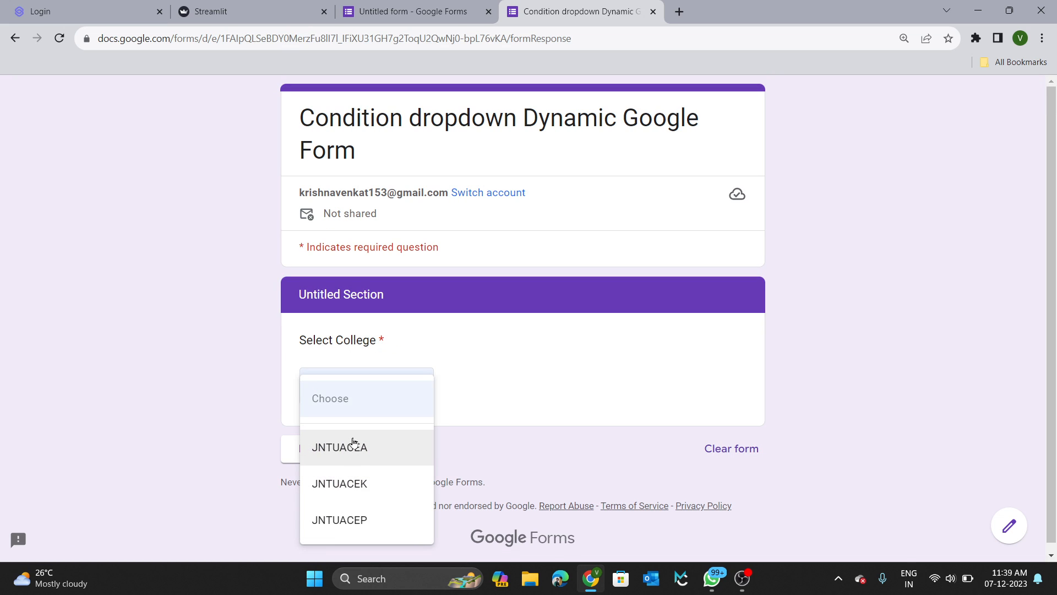
left_click(366, 561)
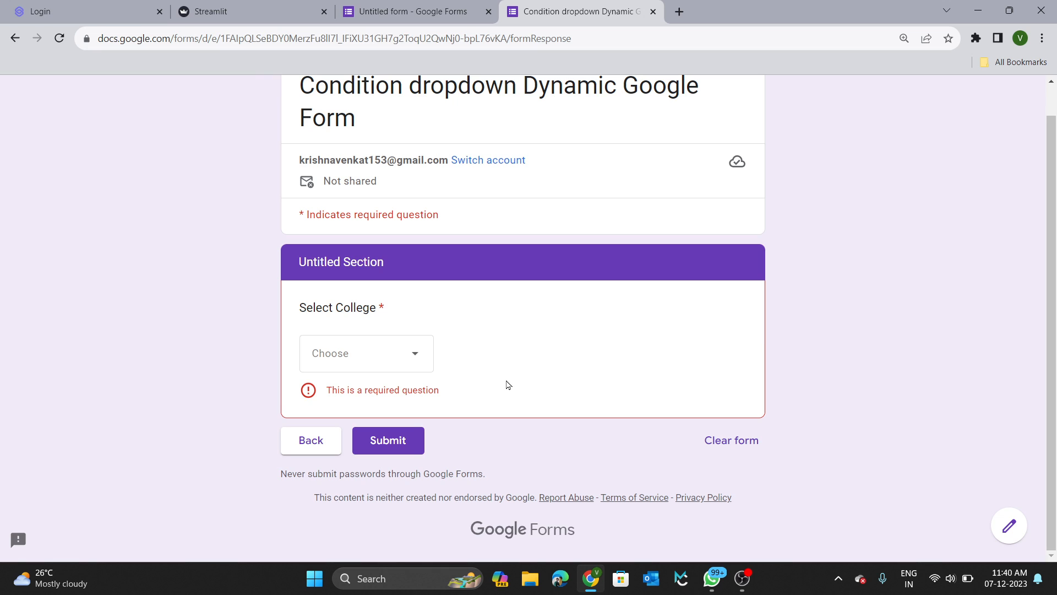
scroll(422, 355, "up", 1)
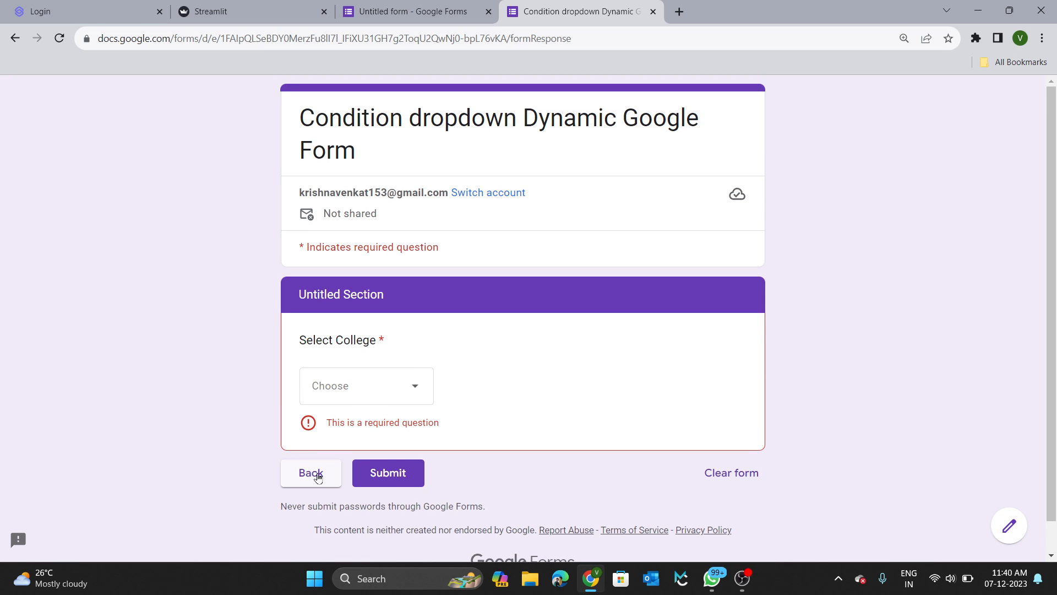
left_click(442, 13)
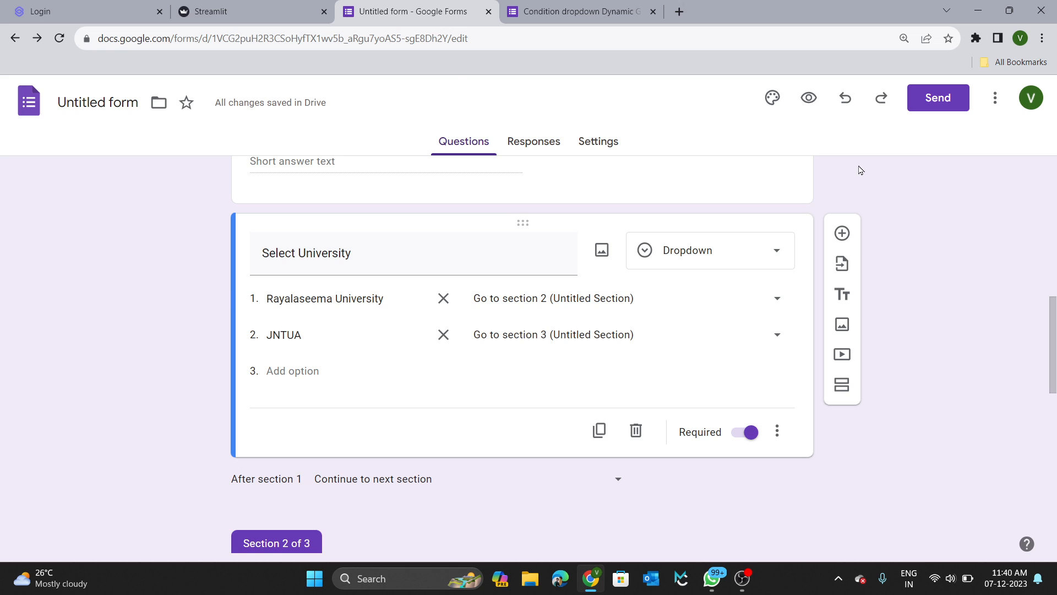
Preview the form, choose JNTUA as the university, and continue to the college section.
scroll(861, 170, "up", 5)
left_click(809, 98)
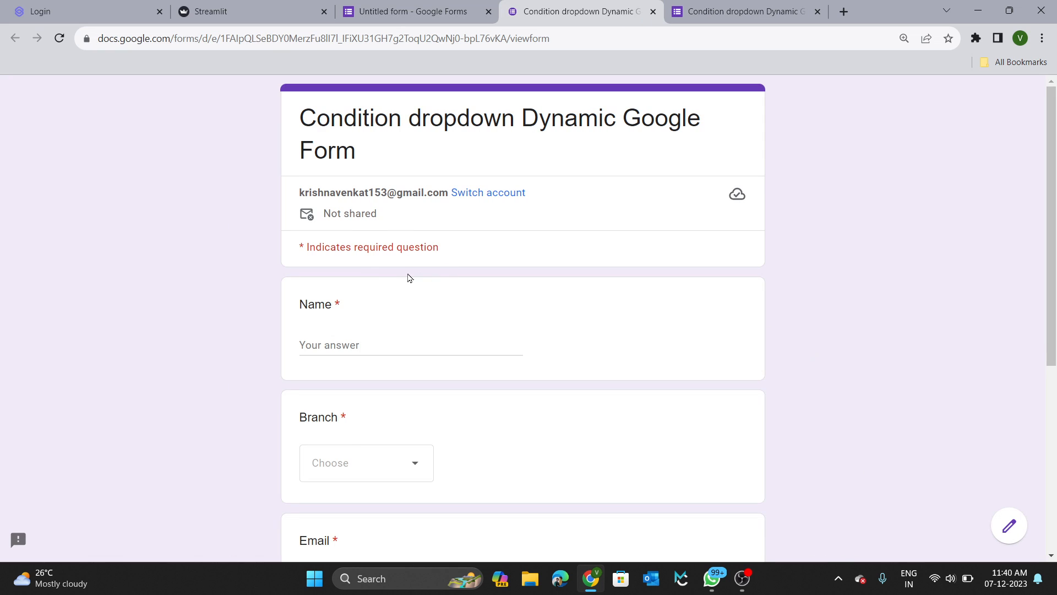
scroll(385, 342, "down", 5)
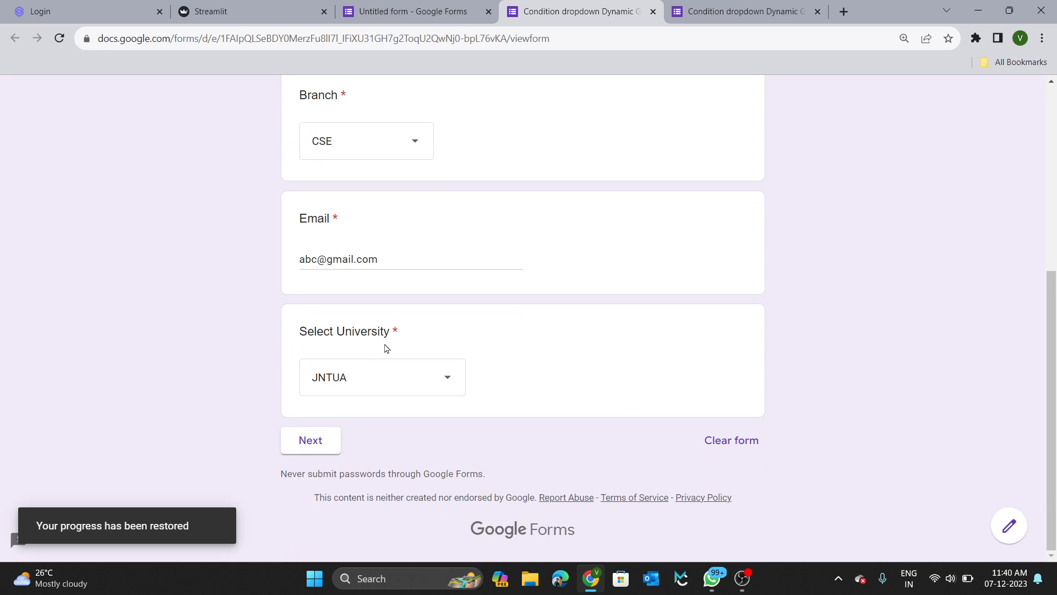
left_click(391, 369)
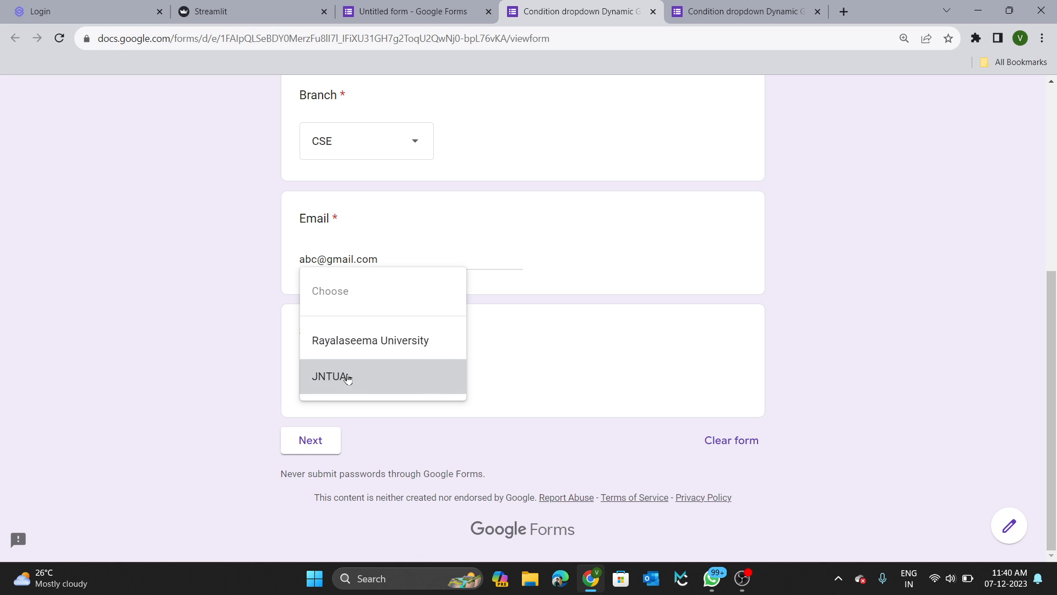
left_click(346, 375)
left_click(306, 445)
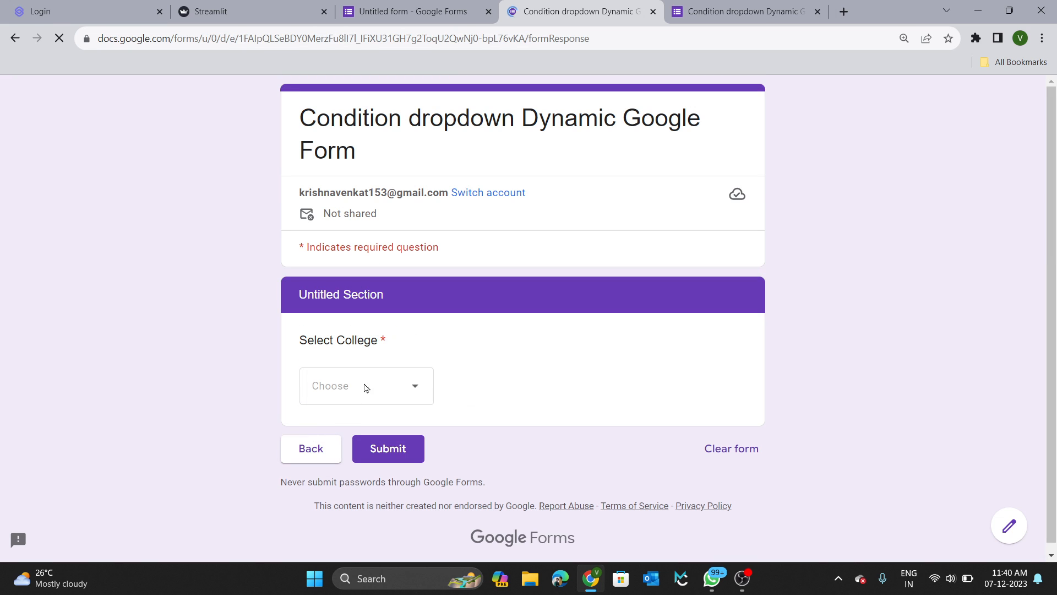
Choose JNTUACEA as the college, submit the test response, and start another one.
left_click(396, 385)
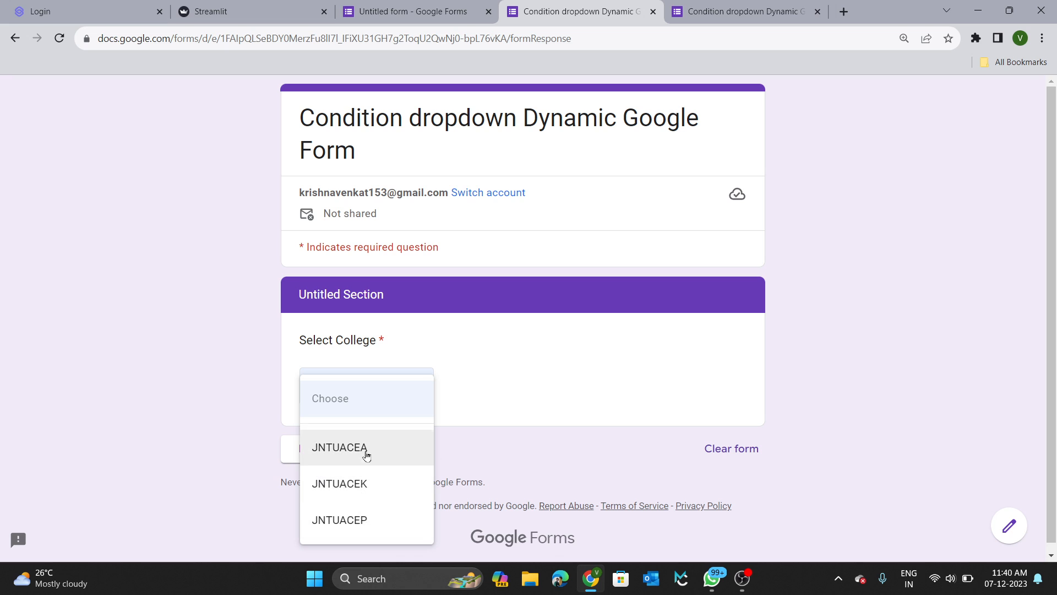
left_click(562, 356)
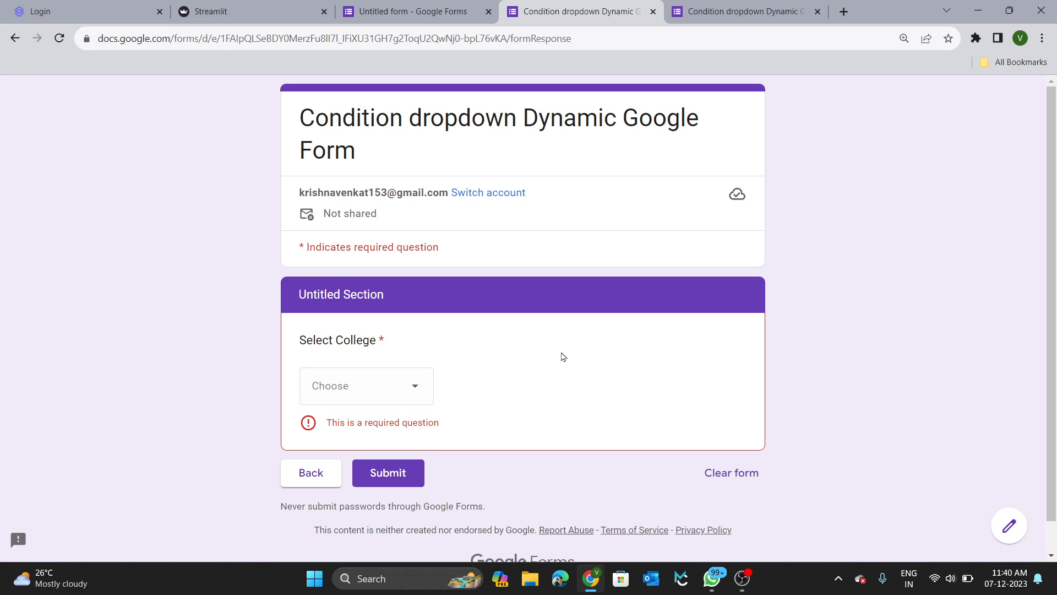
left_click(390, 398)
left_click(350, 446)
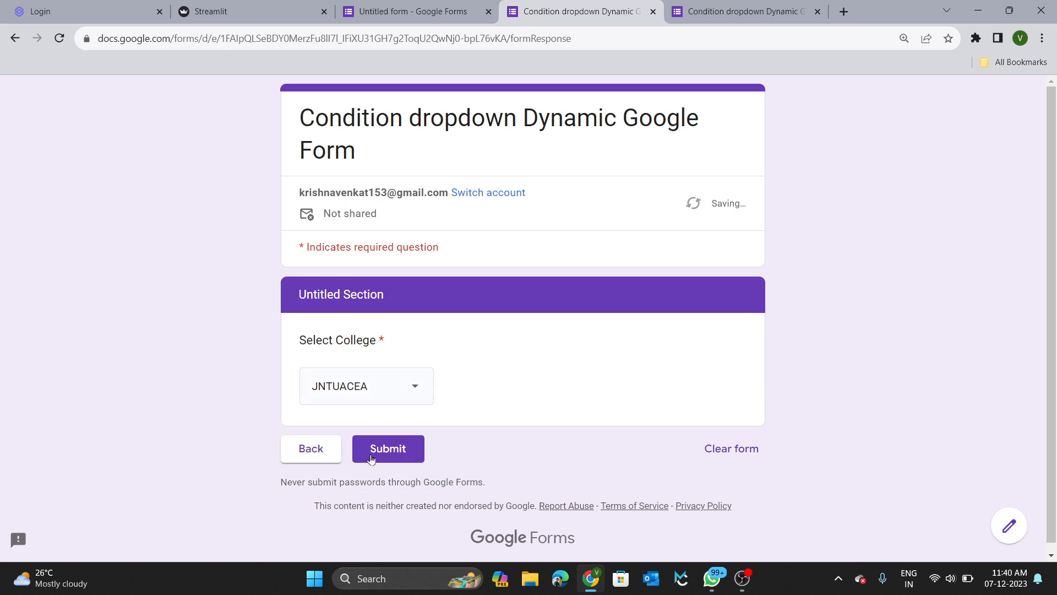
left_click(403, 456)
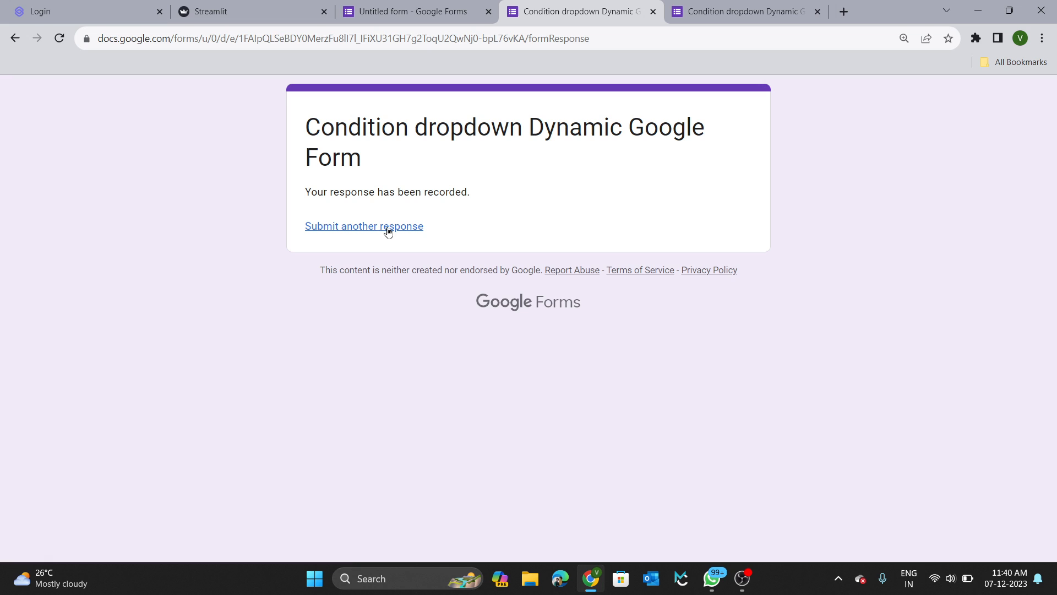
left_click(388, 226)
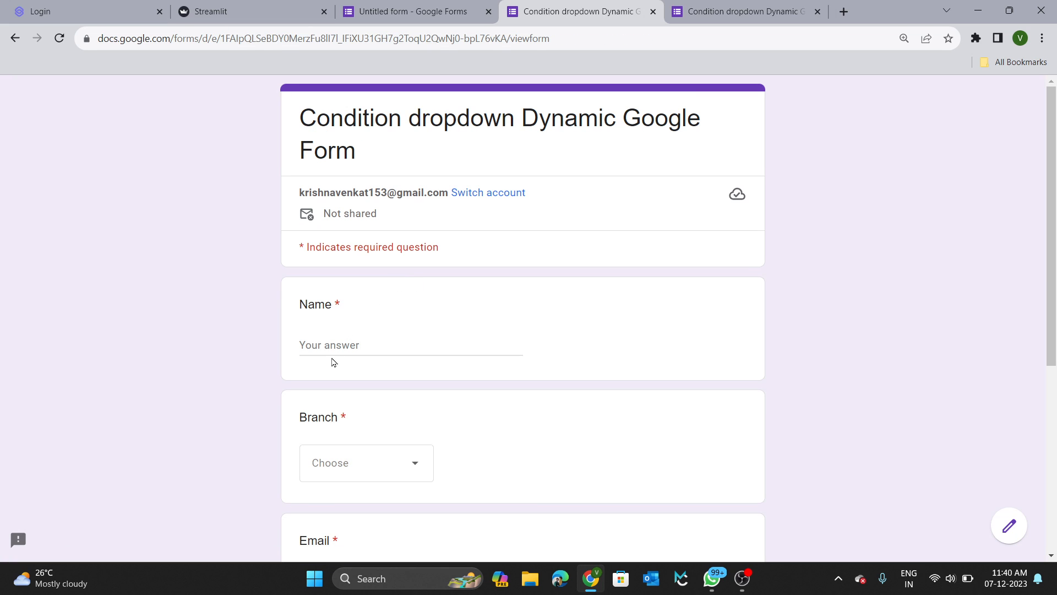
Fill in the name and email fields and choose CSE as the branch.
left_click(329, 344)
type("kjhg")
key("Tab")
key("Tab")
type("jhgjhg")
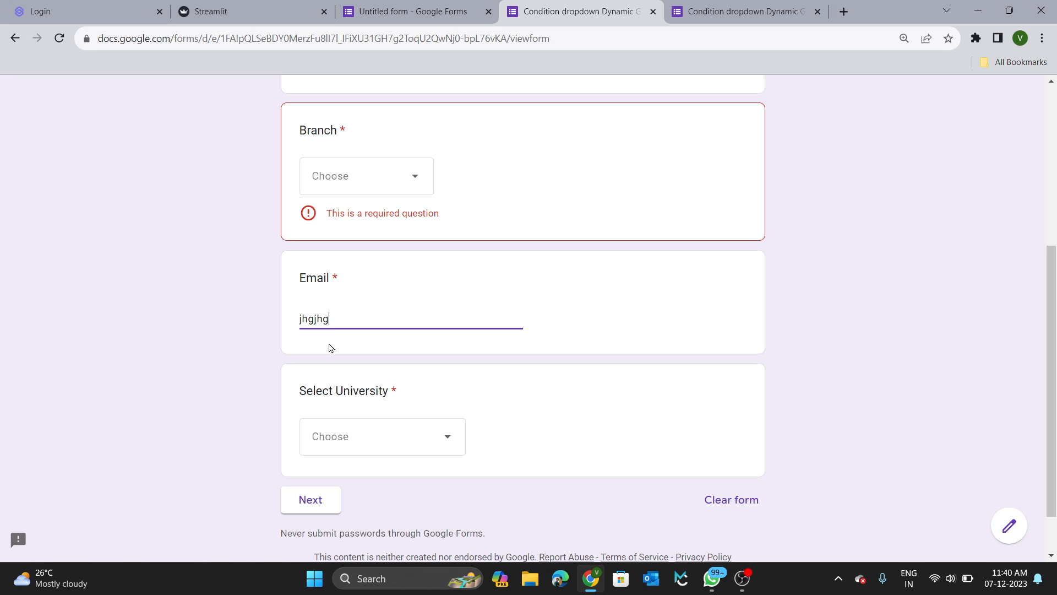
key("Tab")
key("Tab")
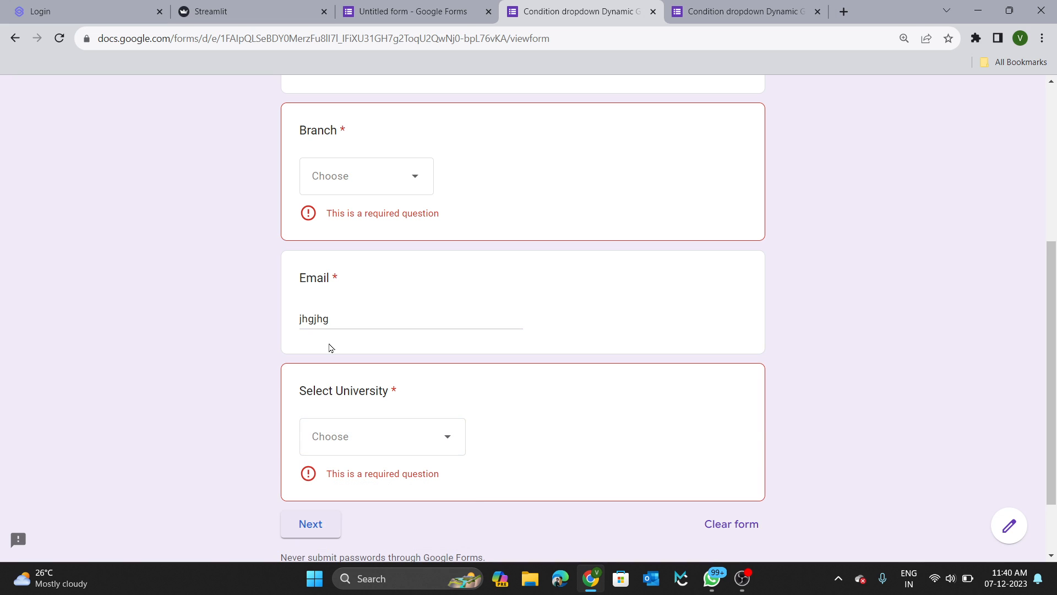
left_click(368, 187)
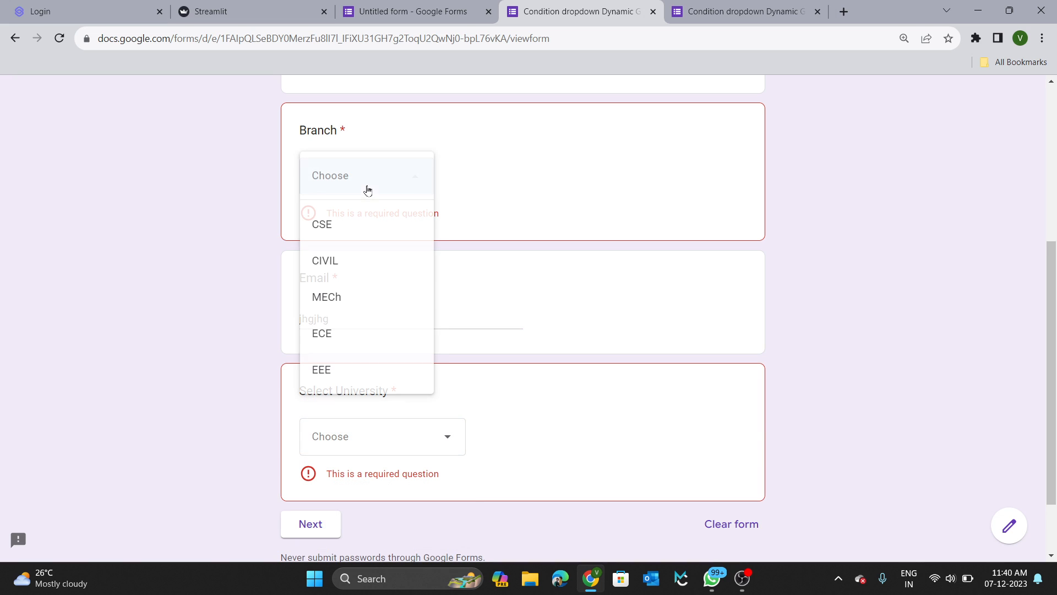
left_click(361, 236)
left_click(364, 301)
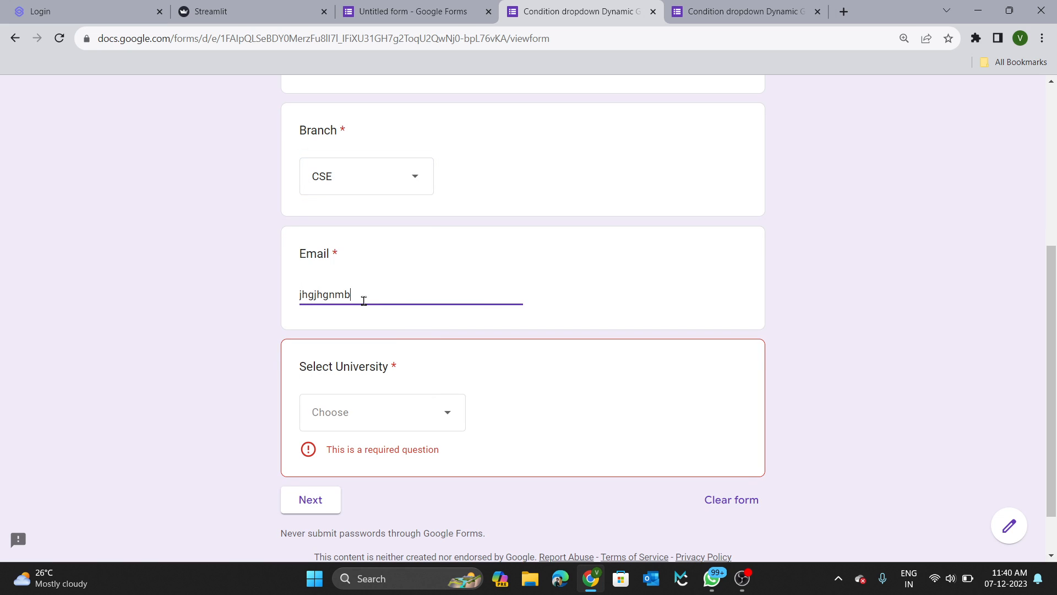
type("nmb")
key("Tab")
Pick Rayalaseema University and its College of Engineering, which leads into the JNTUA college page.
left_click(352, 413)
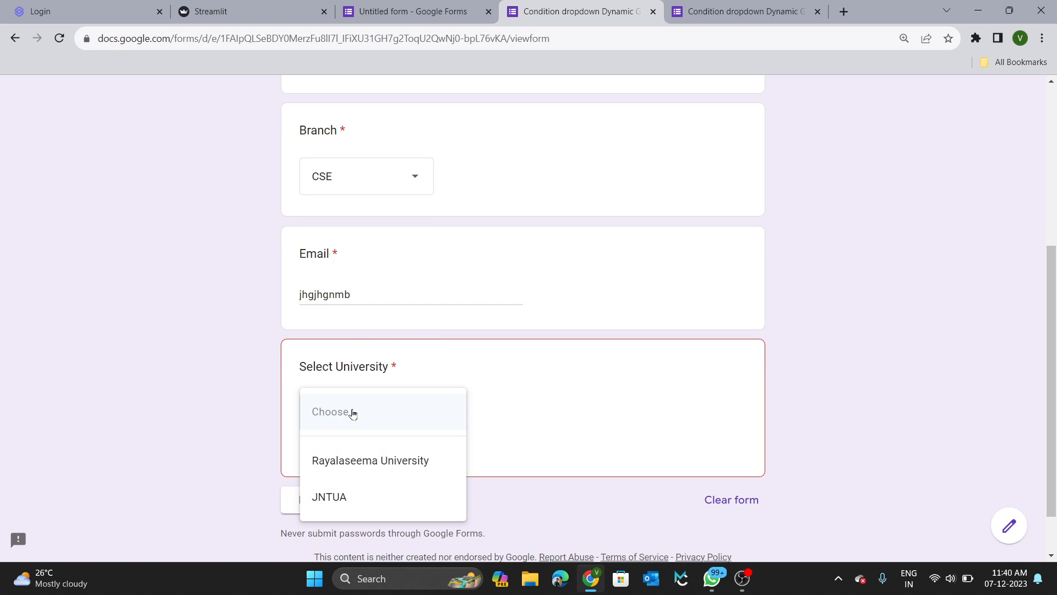
left_click(355, 461)
left_click(312, 479)
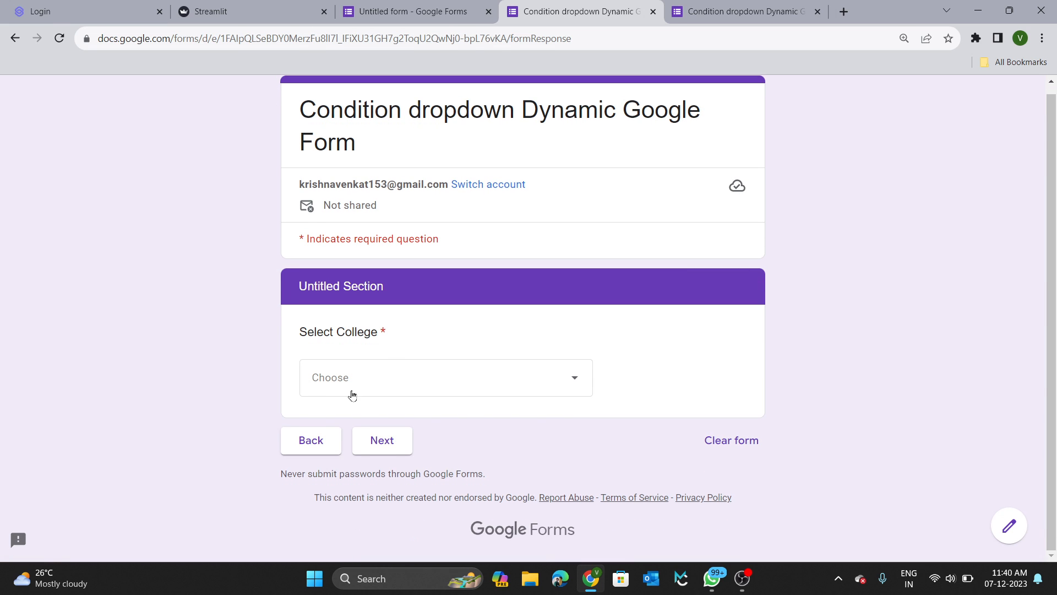
left_click(352, 394)
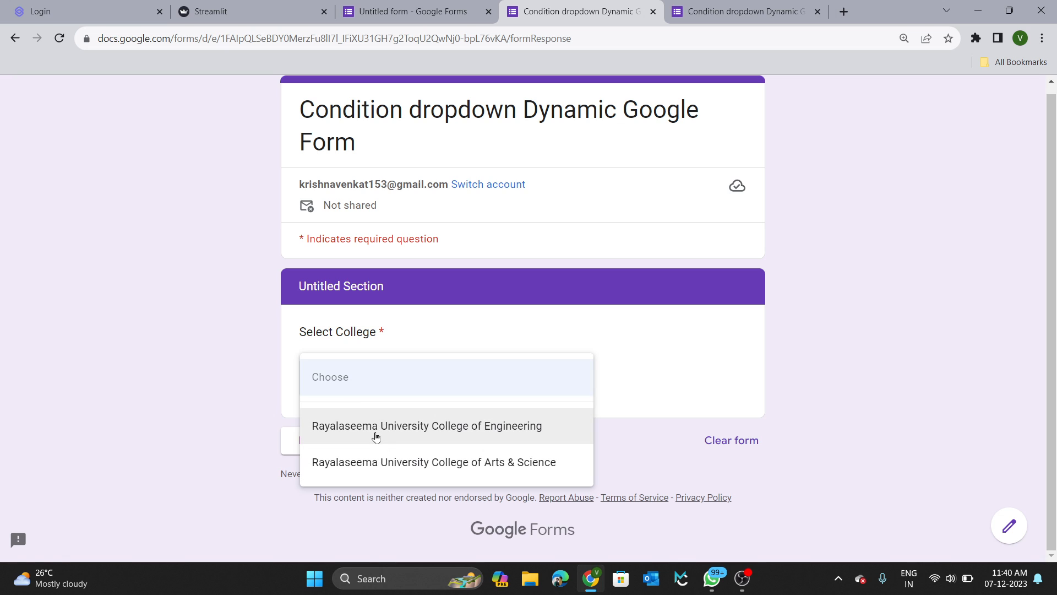
left_click(375, 435)
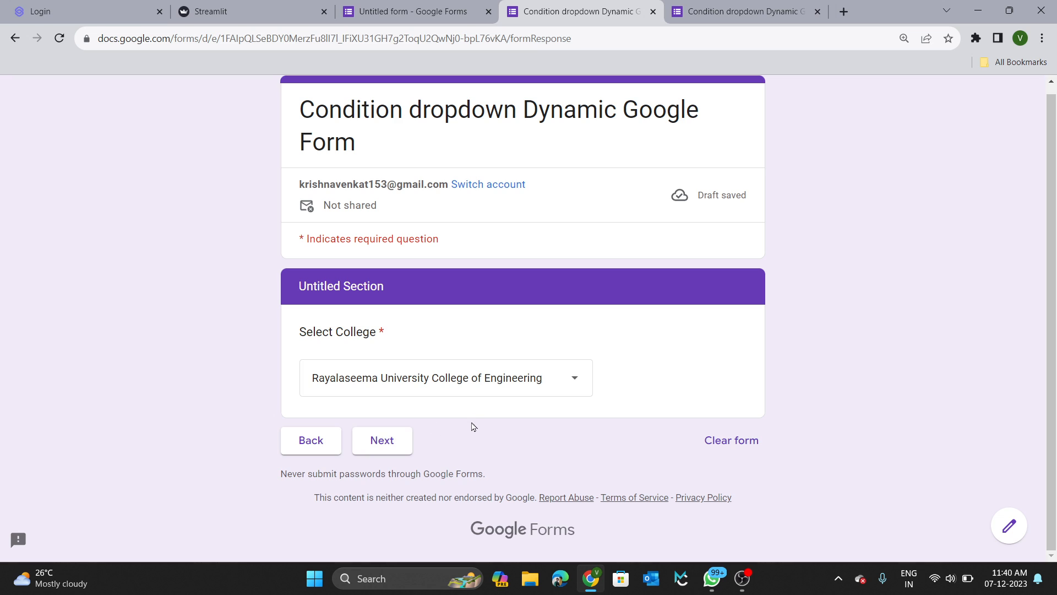
left_click(387, 440)
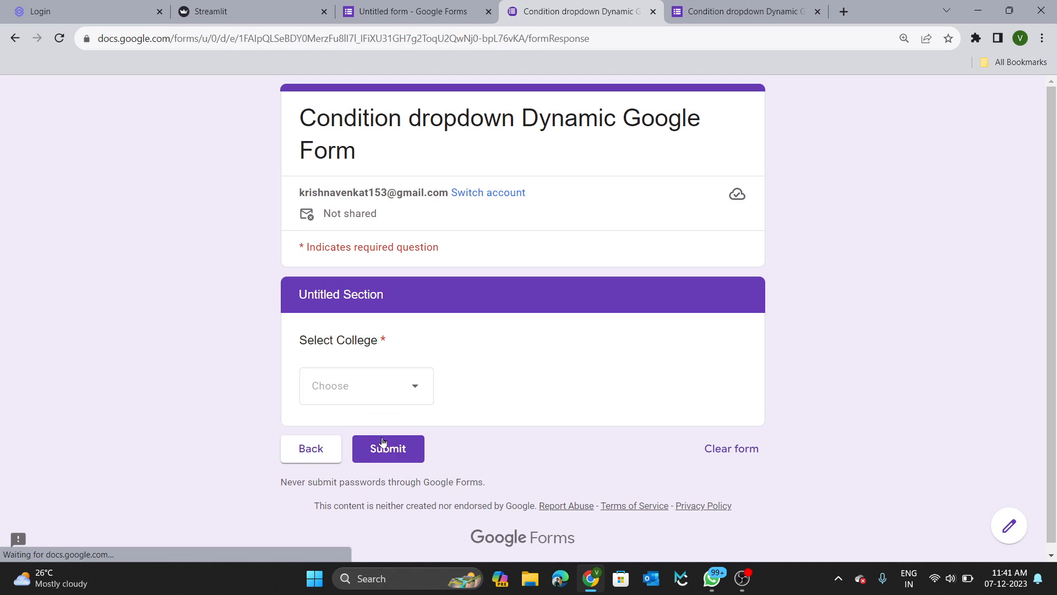
left_click(387, 386)
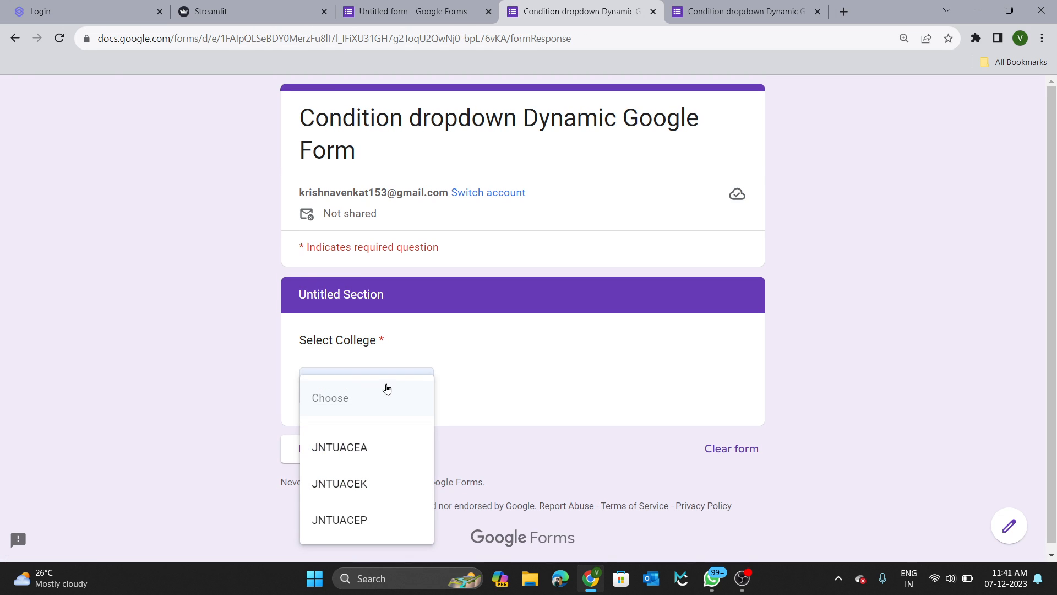
left_click(551, 405)
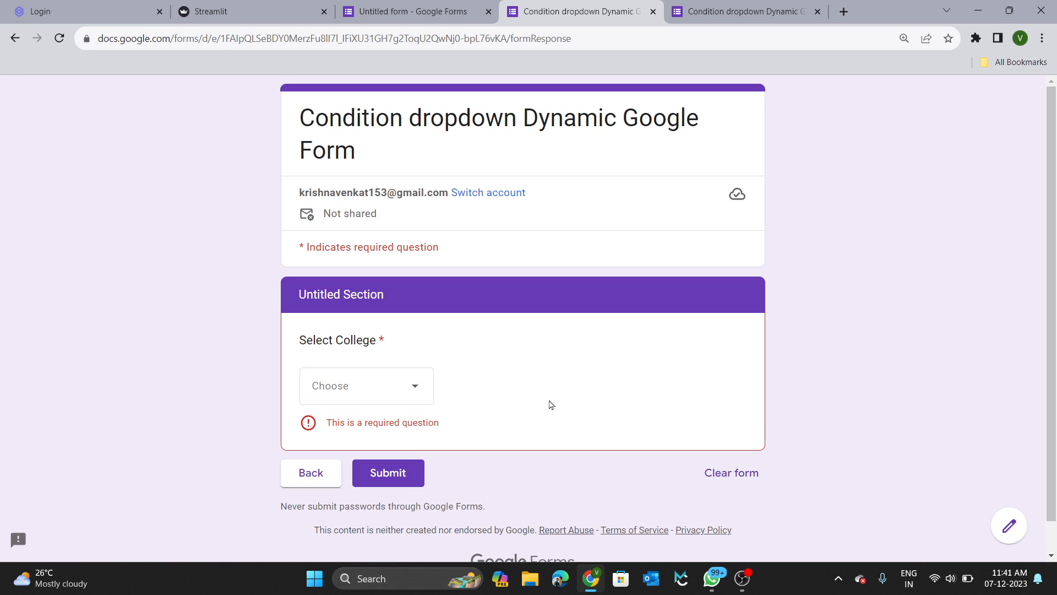
left_click(415, 11)
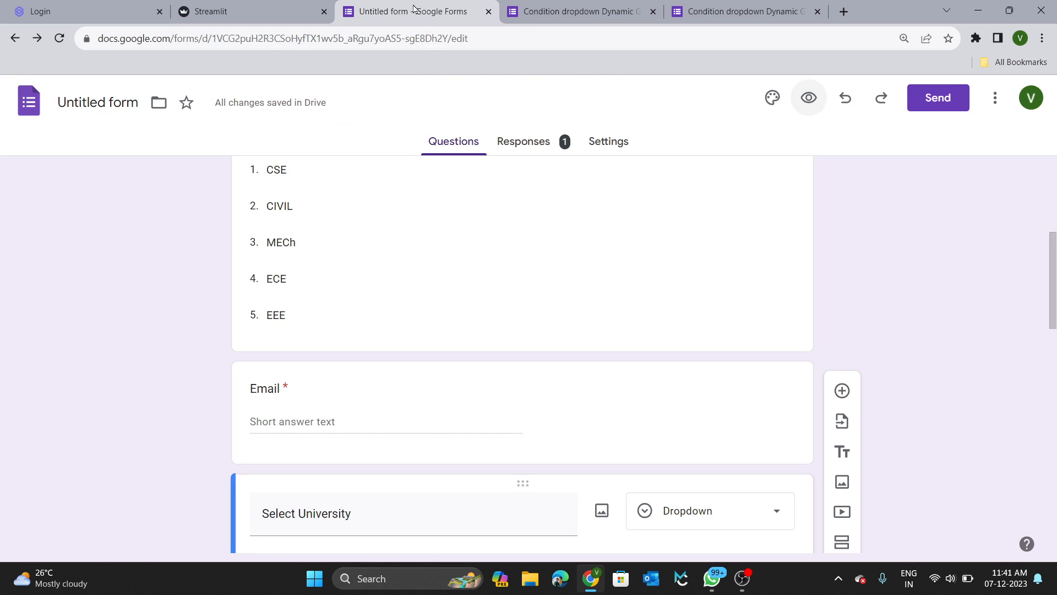
Set the 'After section 2' routing of the Rayalaseema college section to 'Submit form'.
scroll(502, 365, "down", 8)
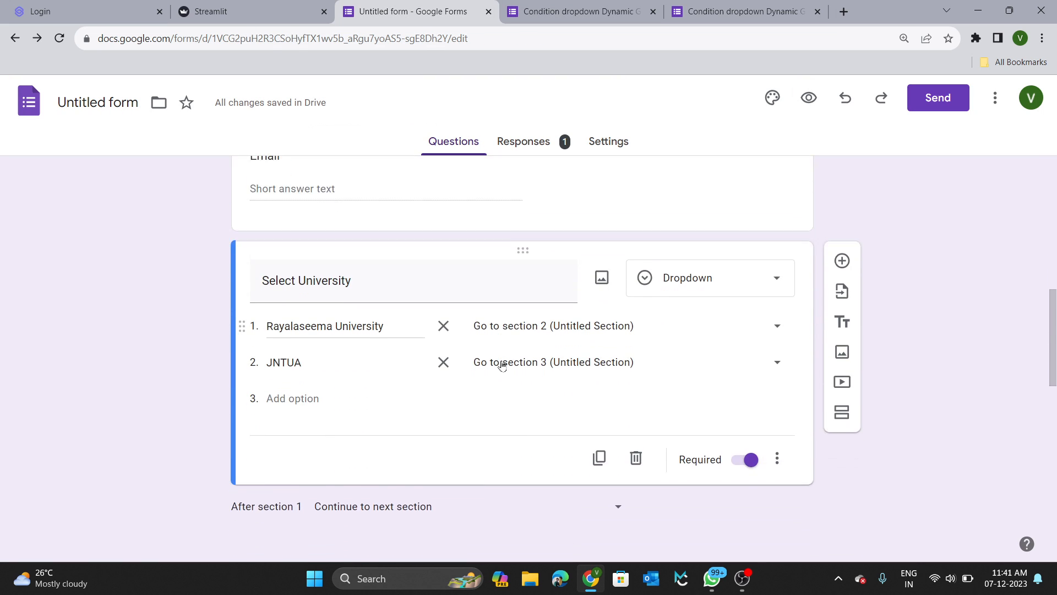
scroll(502, 365, "down", 9)
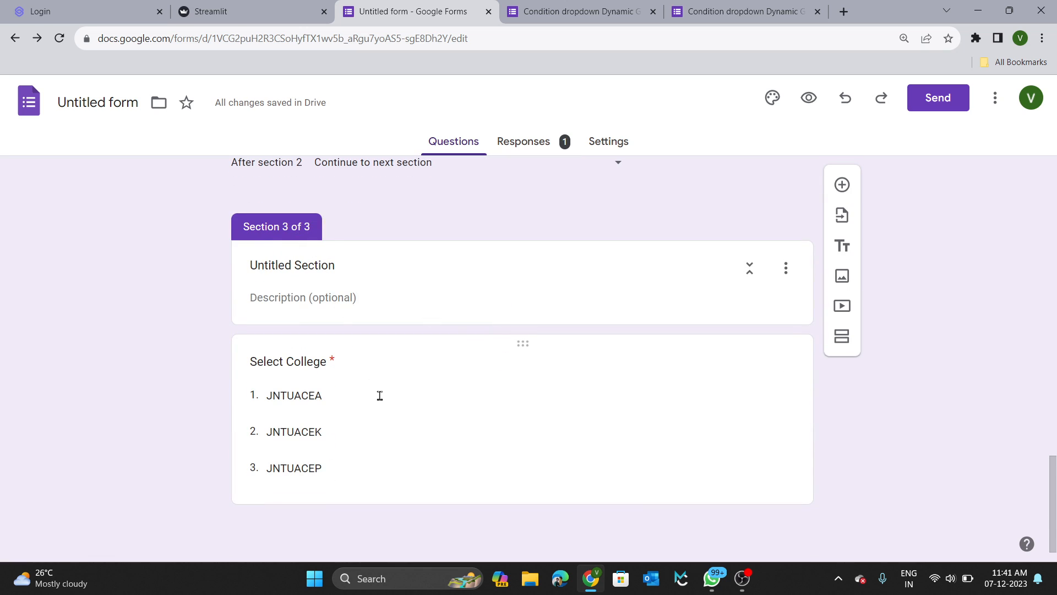
left_click(394, 448)
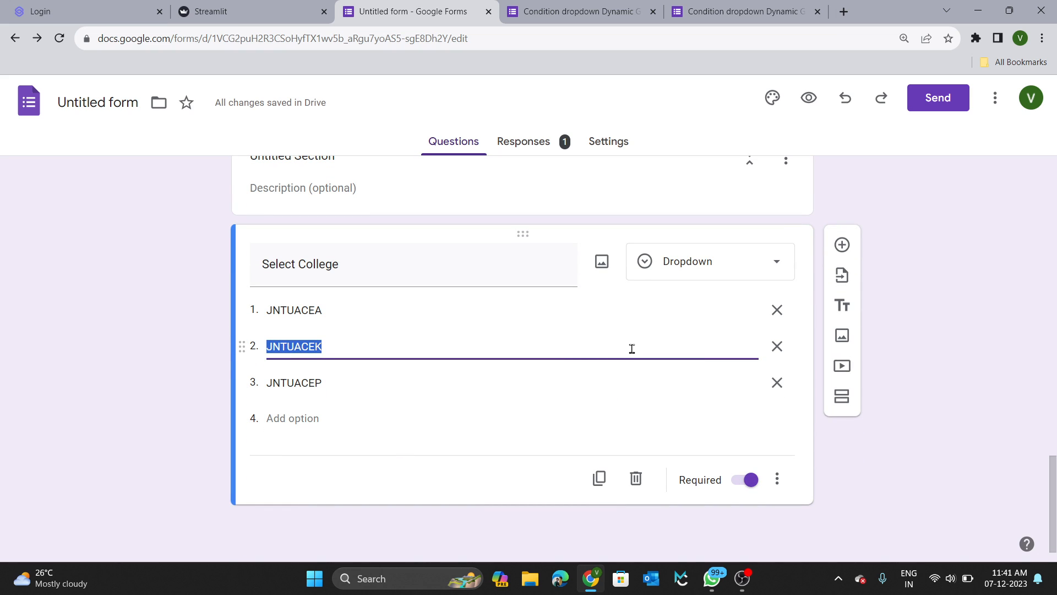
scroll(632, 348, "up", 8)
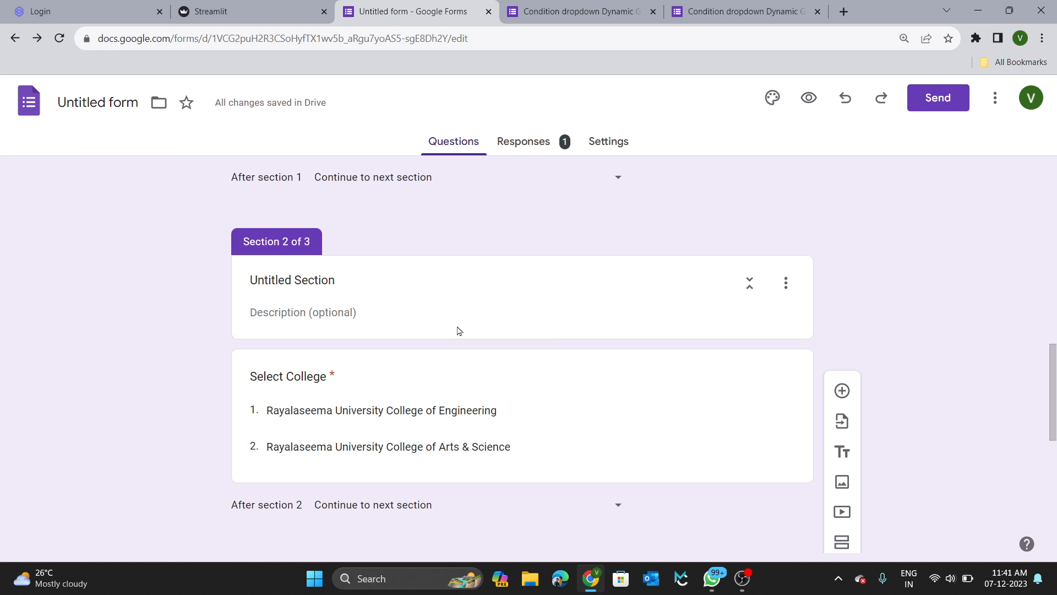
left_click(467, 332)
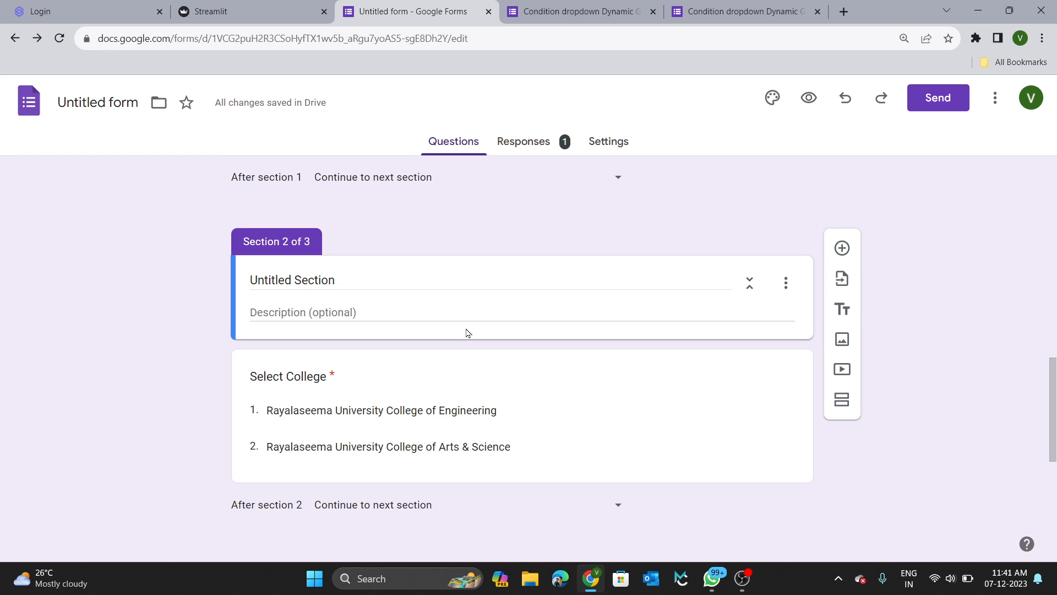
scroll(467, 332, "down", 2)
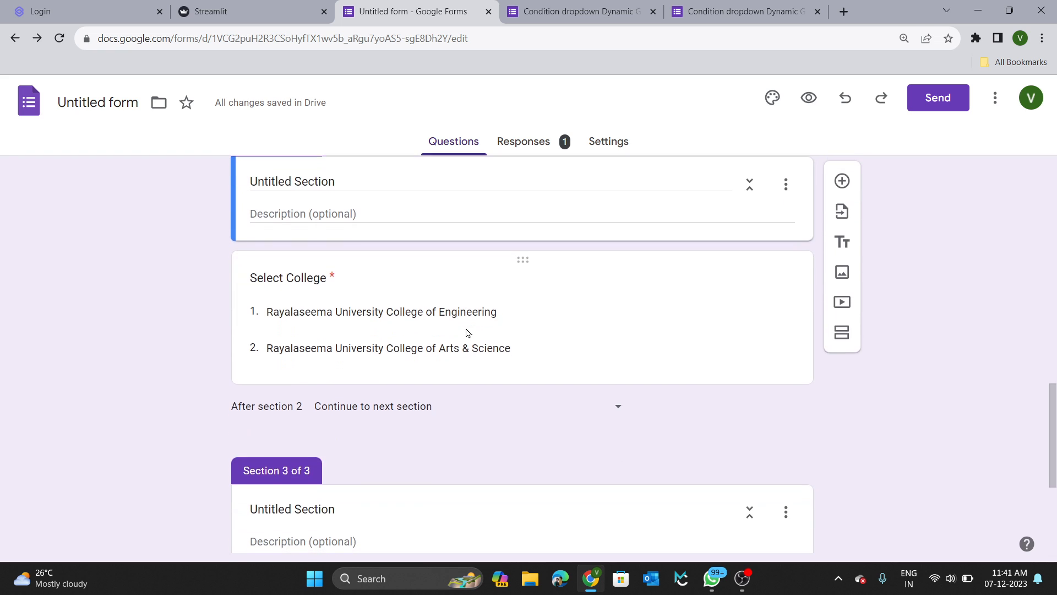
scroll(466, 332, "up", 1)
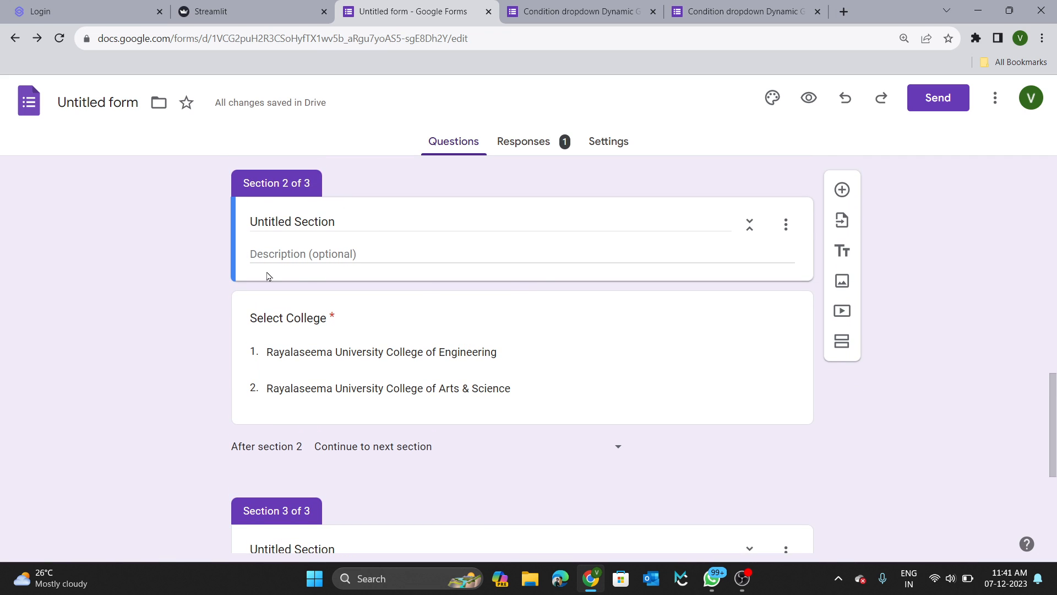
left_click(489, 454)
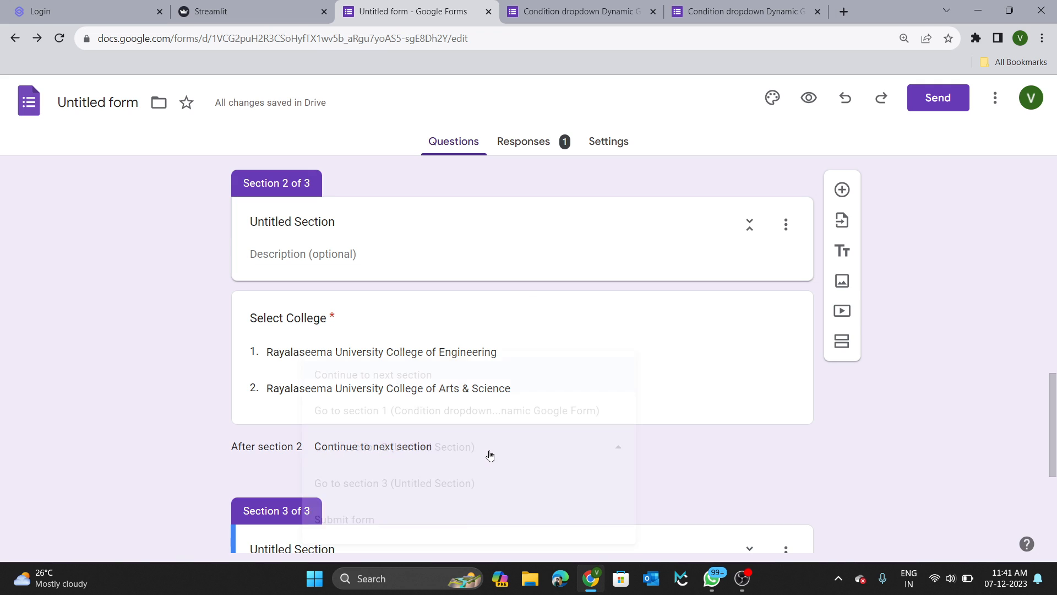
left_click(351, 520)
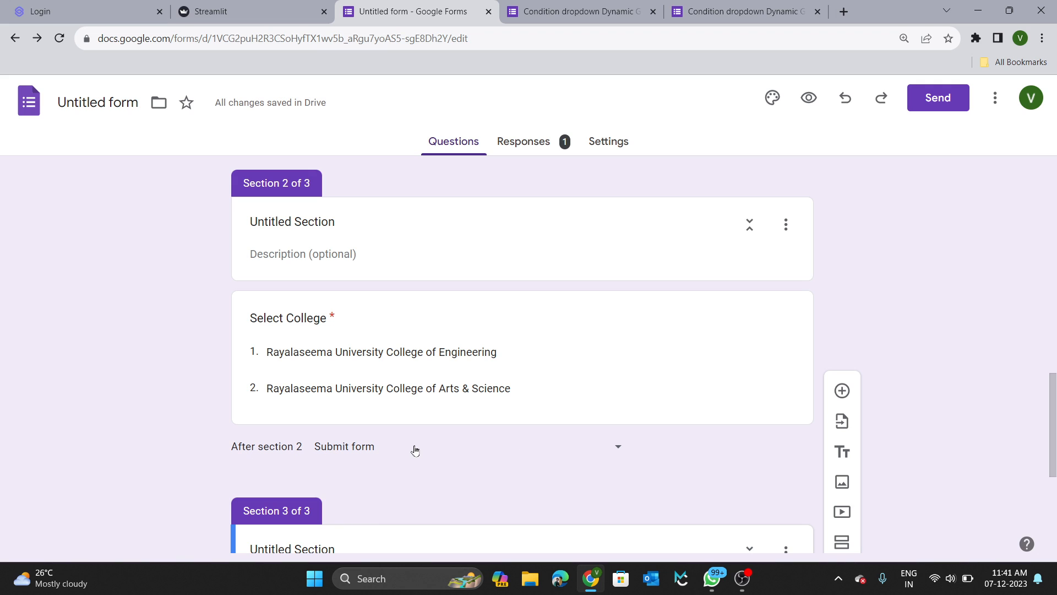
scroll(415, 450, "up", 10)
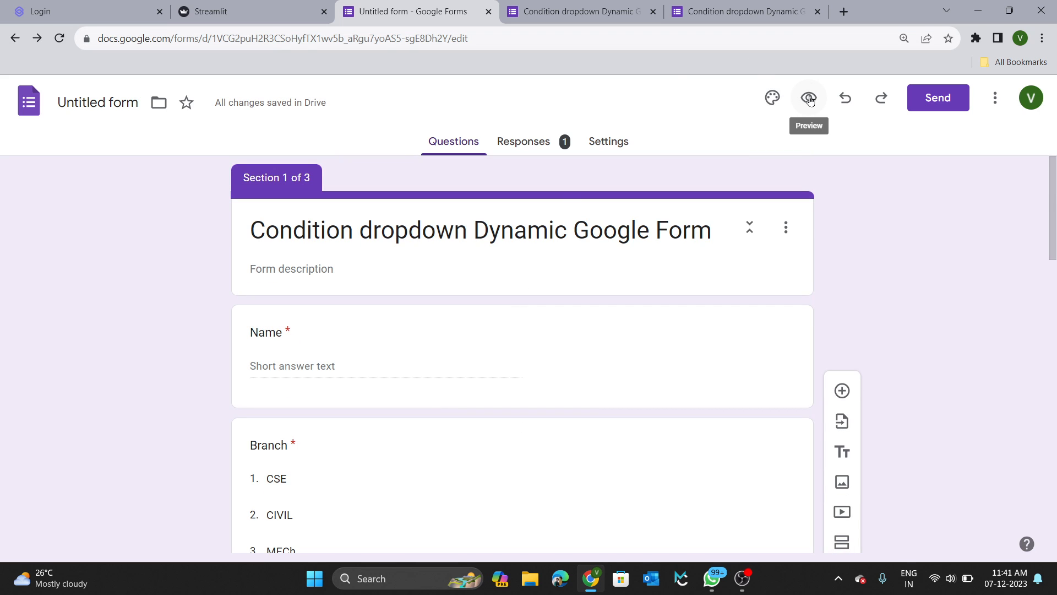
Submit a Rayalaseema University test response from the section 2 college page.
left_click(809, 99)
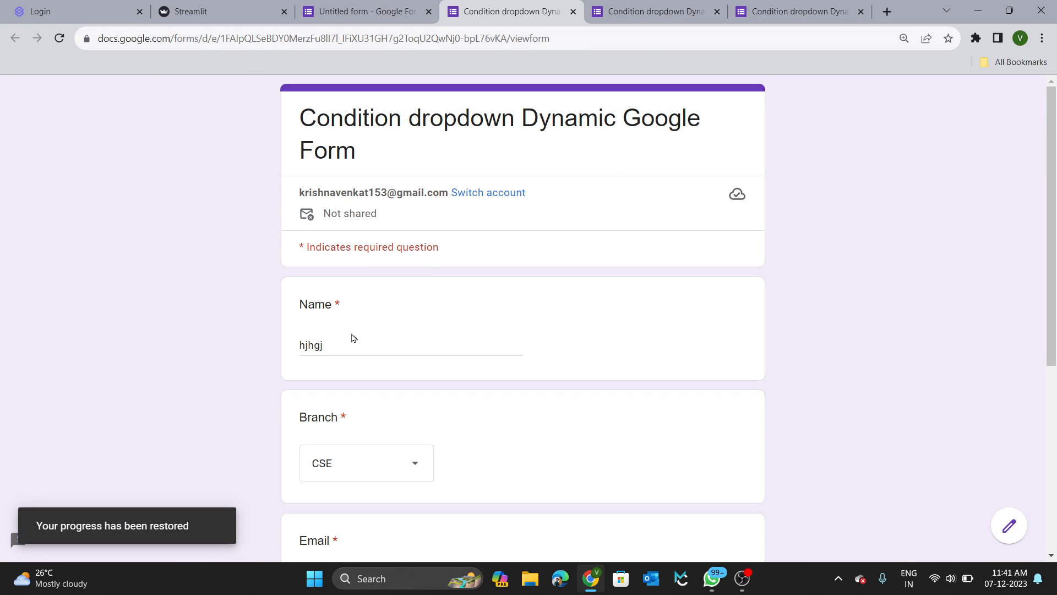
scroll(353, 338, "down", 6)
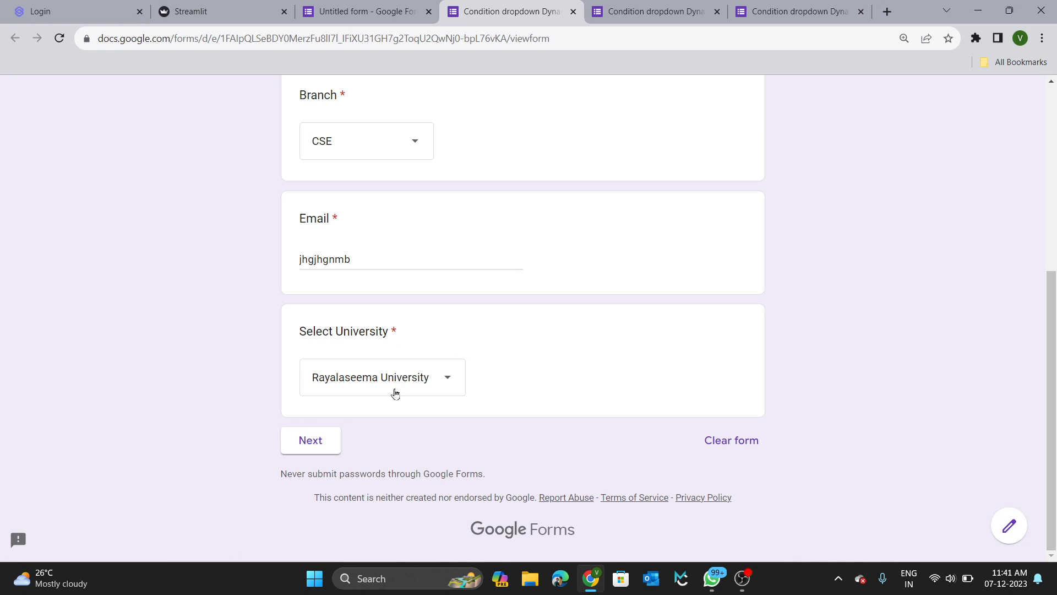
left_click(395, 393)
left_click(386, 390)
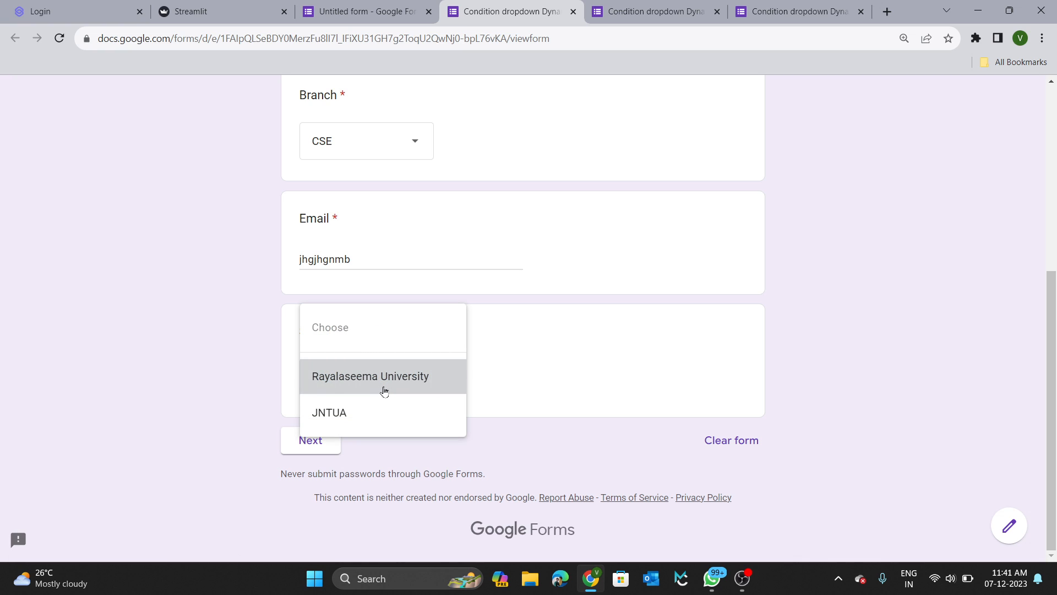
left_click(317, 441)
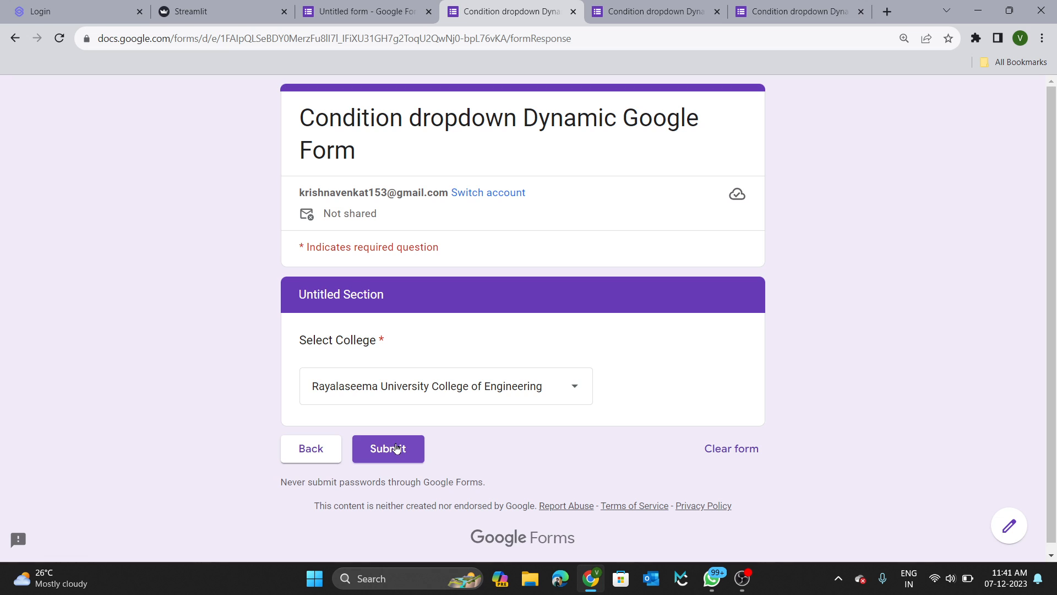
left_click(385, 449)
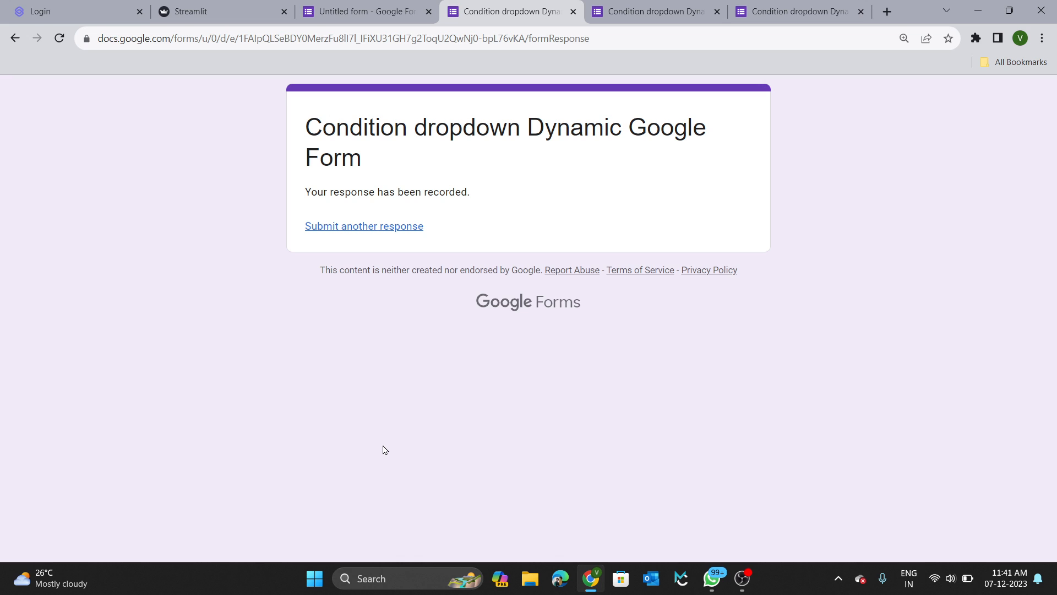
left_click(364, 9)
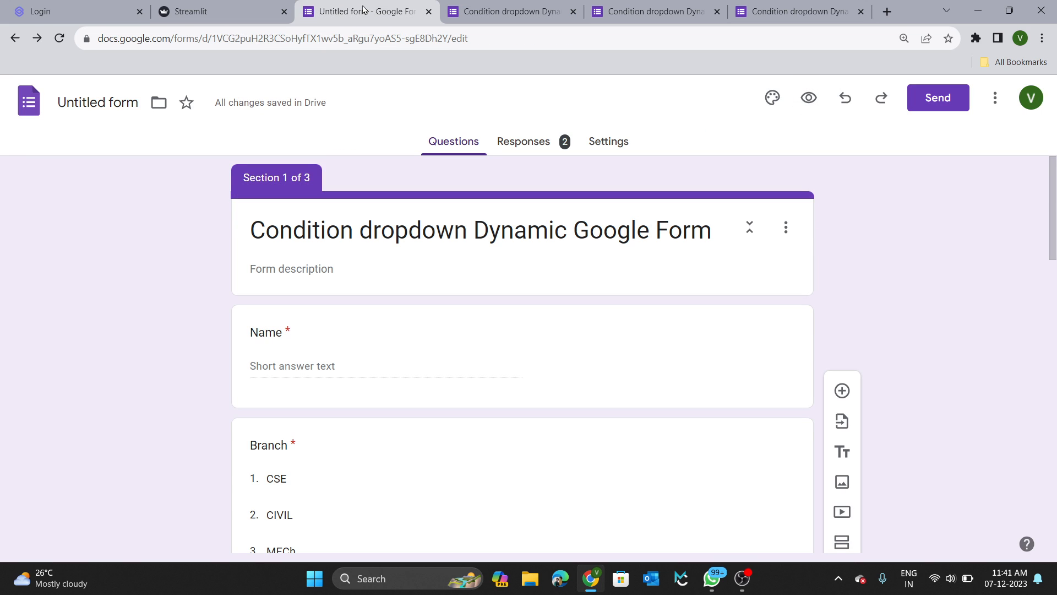
Copy the shortened forms.gle share link from the Send dialog's Link tab.
scroll(636, 262, "down", 12)
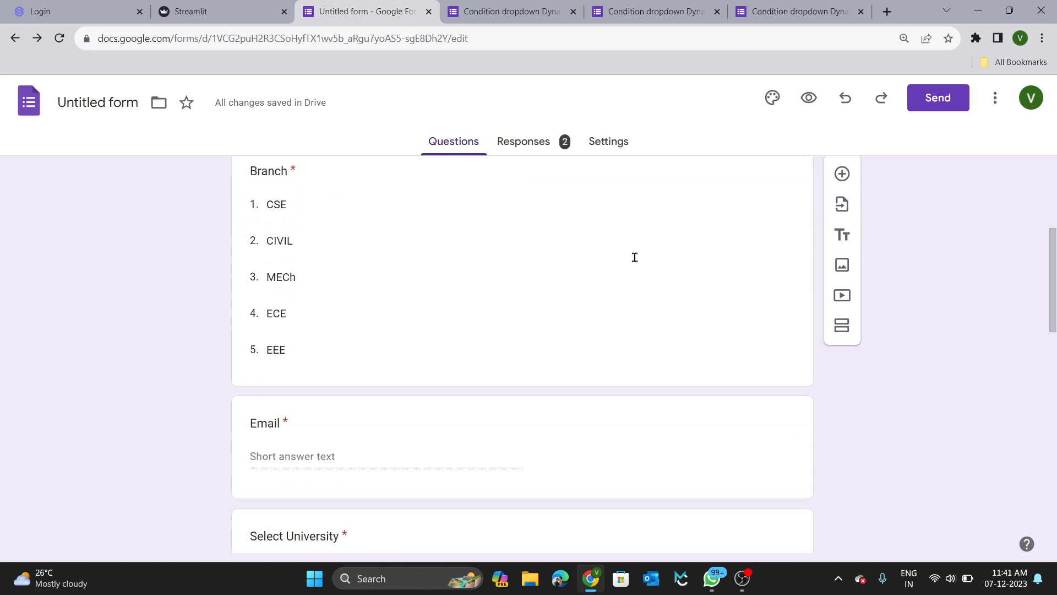
scroll(634, 262, "down", 2)
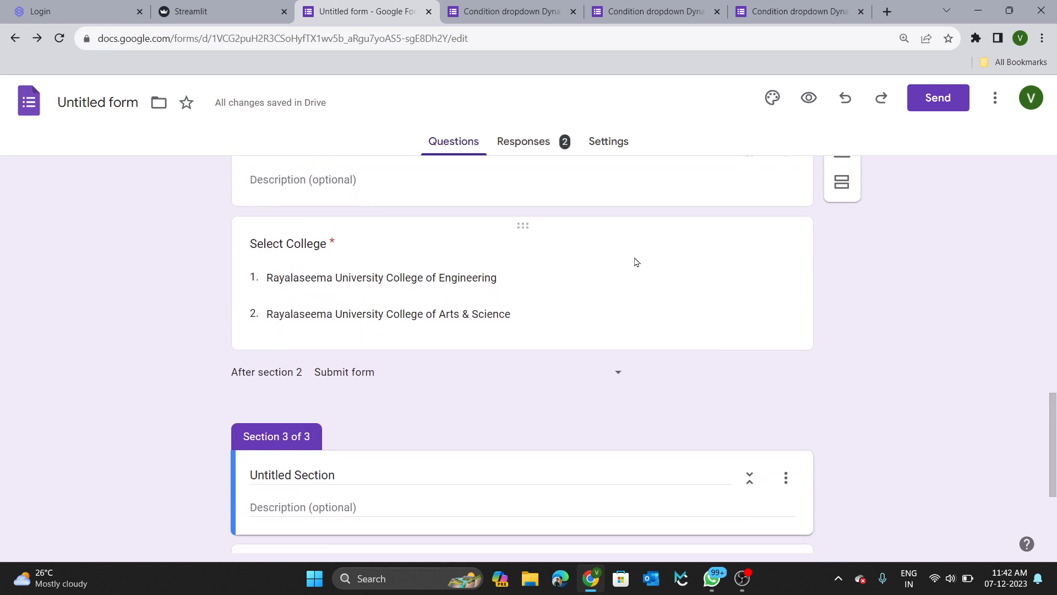
scroll(634, 262, "up", 15)
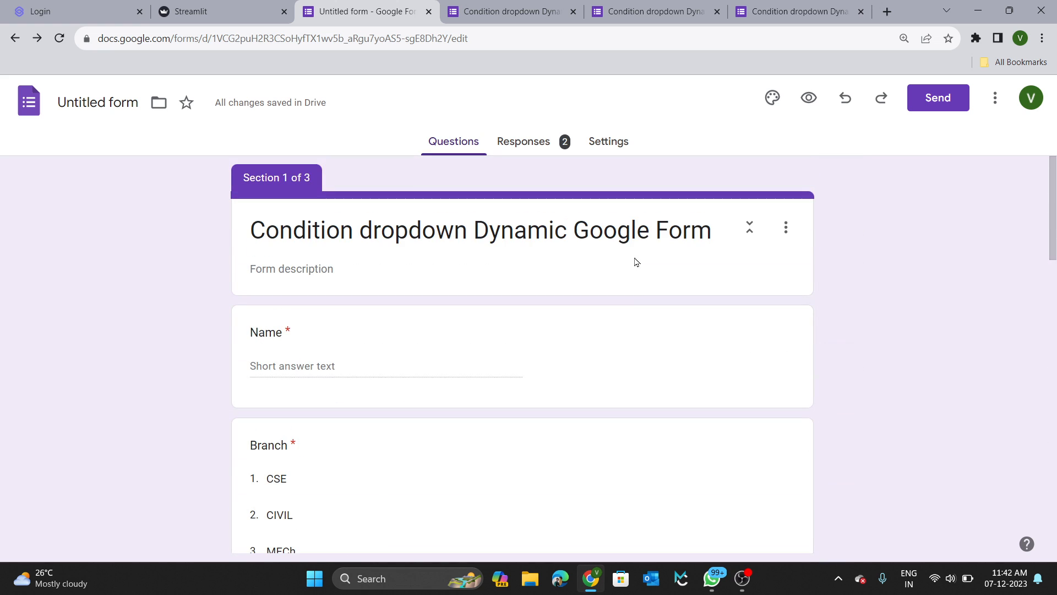
left_click(927, 101)
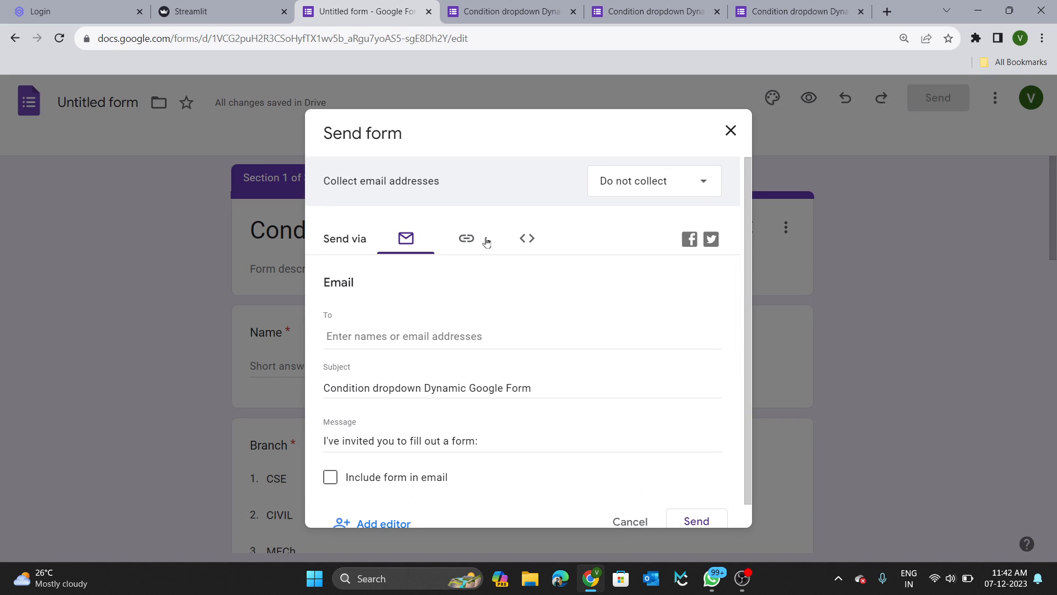
left_click(469, 242)
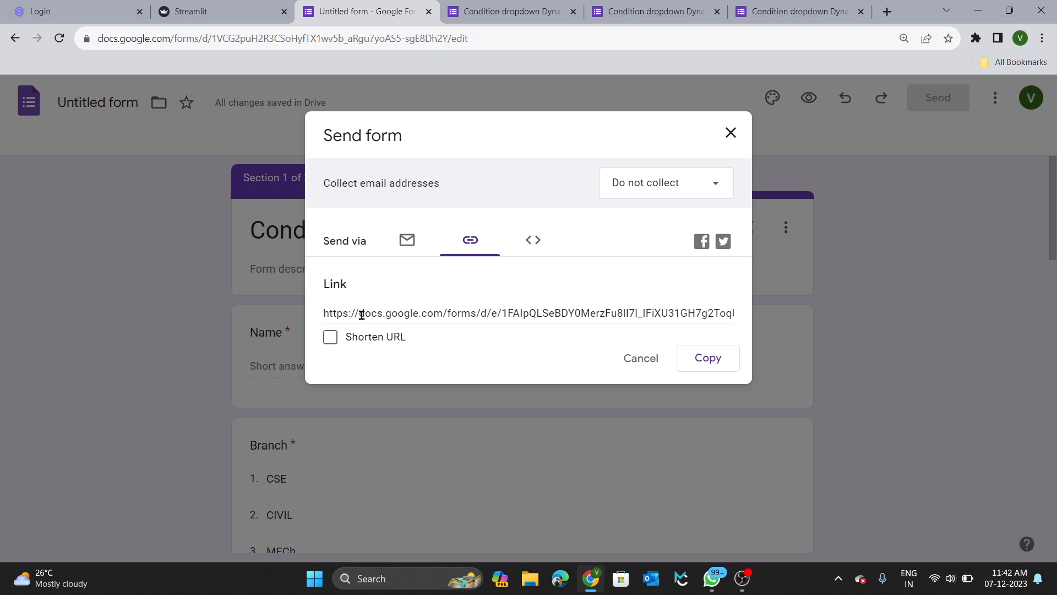
left_click(330, 337)
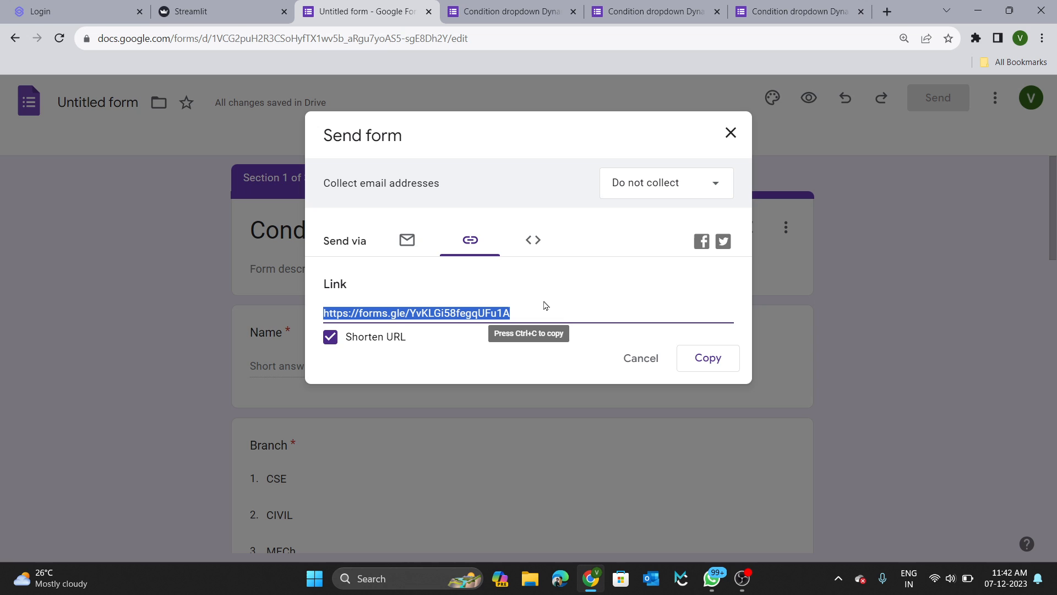
left_click(706, 359)
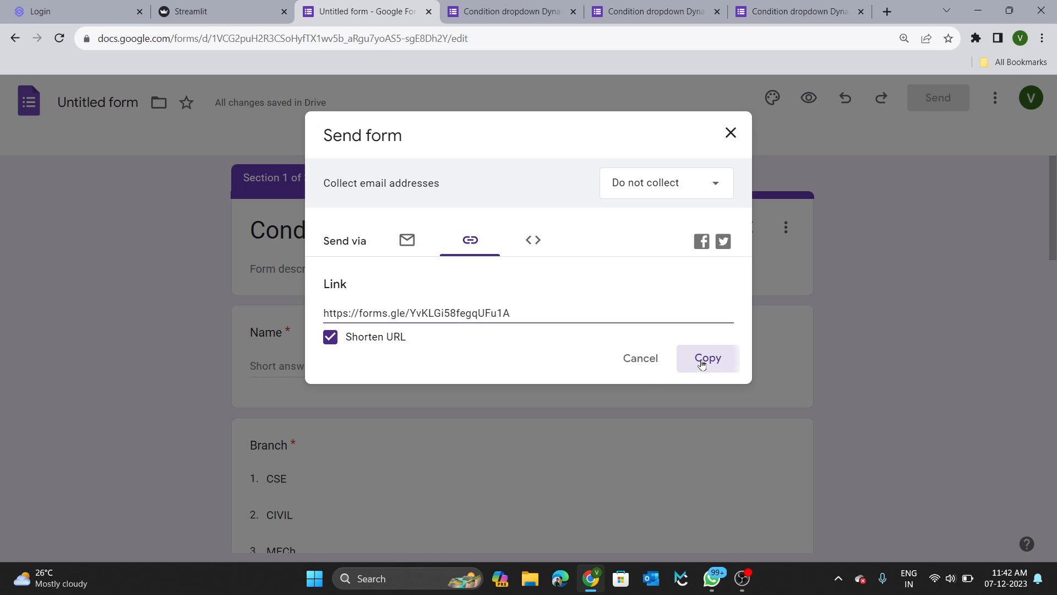
left_click(730, 133)
Paste the short link into a new tab to confirm the live form loads.
left_click(887, 13)
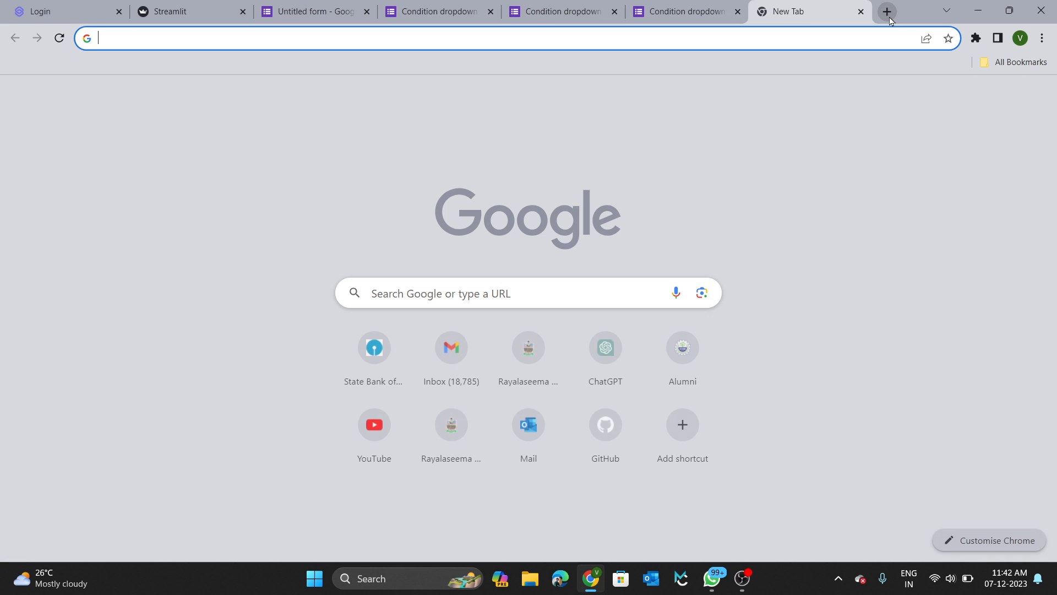
key("ctrl+v")
key("Return")
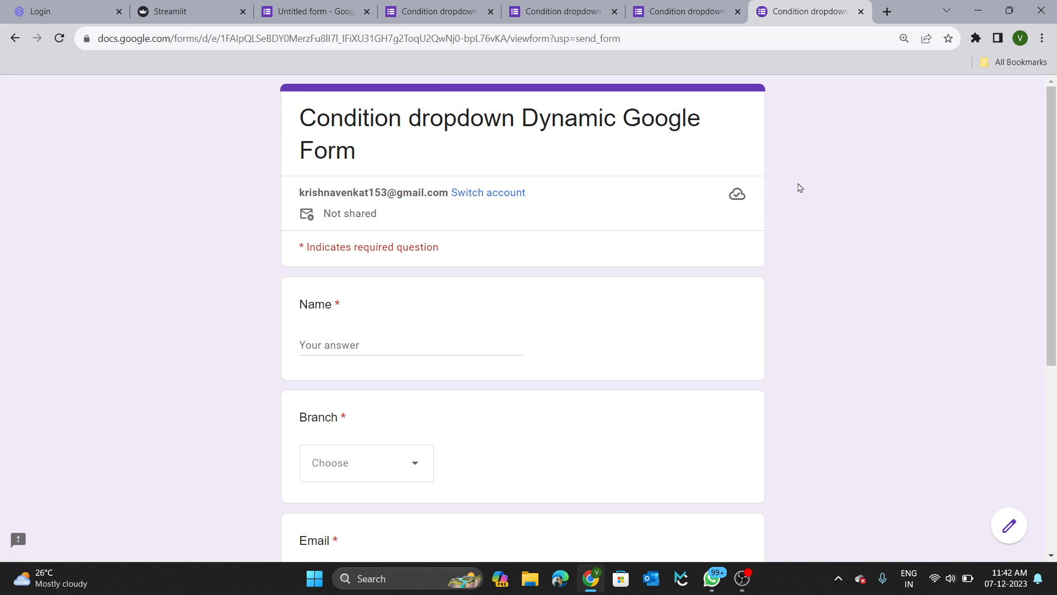
scroll(637, 246, "down", 6)
scroll(638, 247, "up", 5)
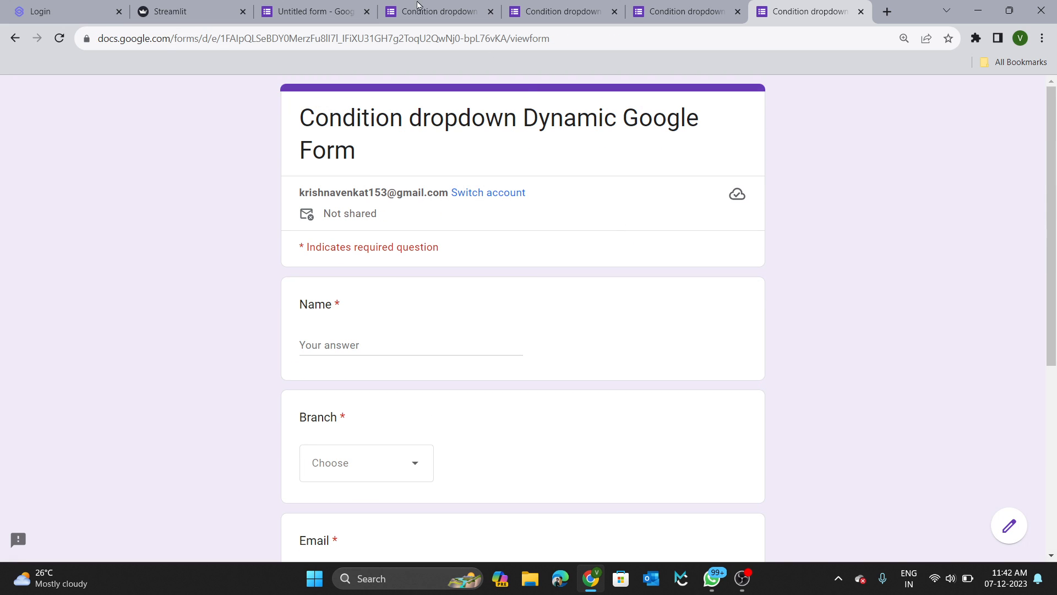
left_click(337, 12)
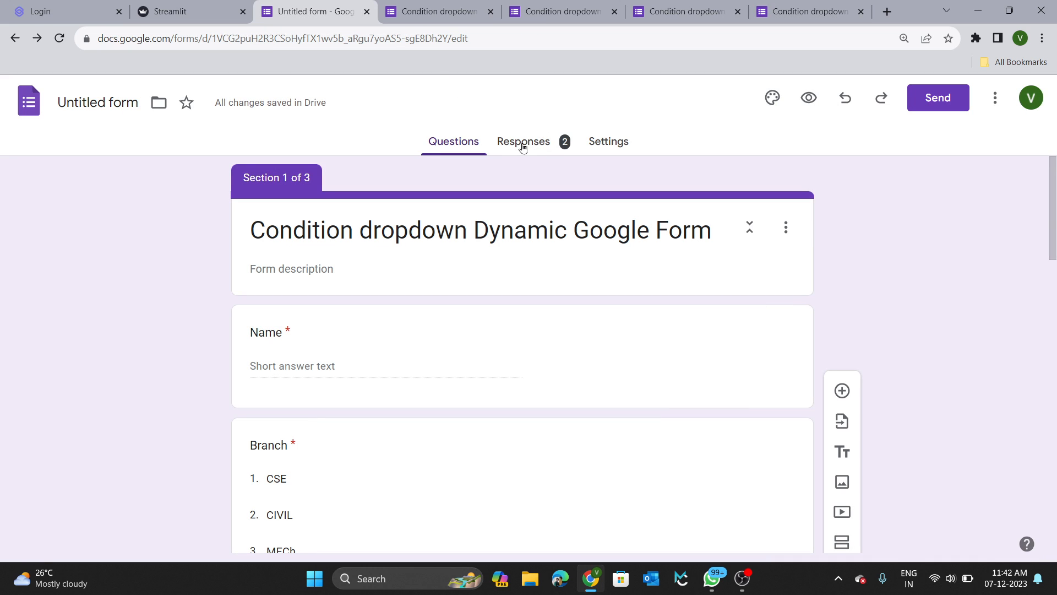
Link the responses to a new spreadsheet, 'Untitled form (Responses)', from the Responses tab.
left_click(534, 144)
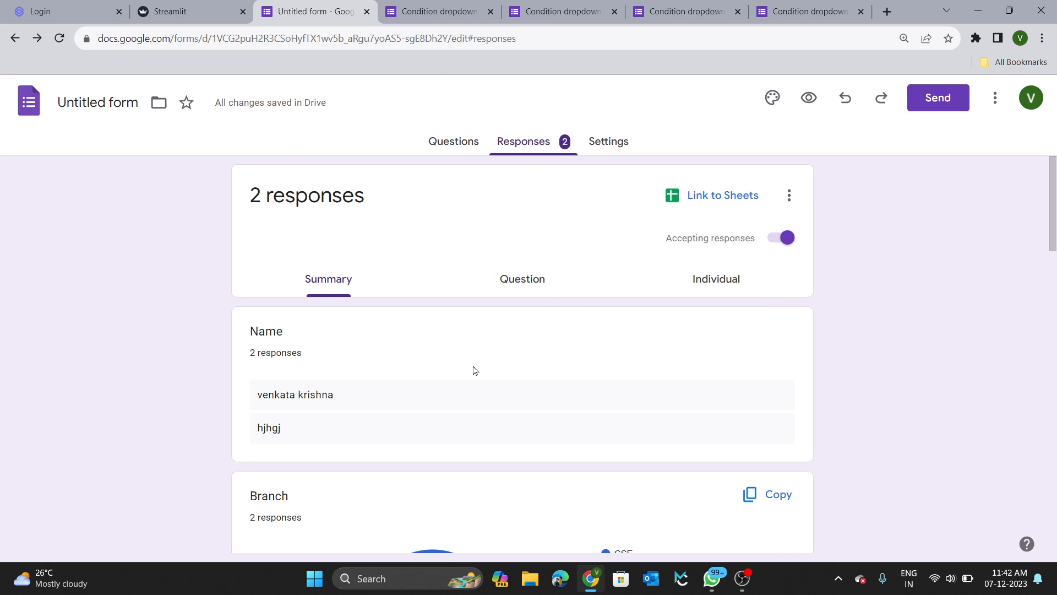
scroll(475, 371, "down", 2)
scroll(475, 371, "up", 2)
left_click(724, 196)
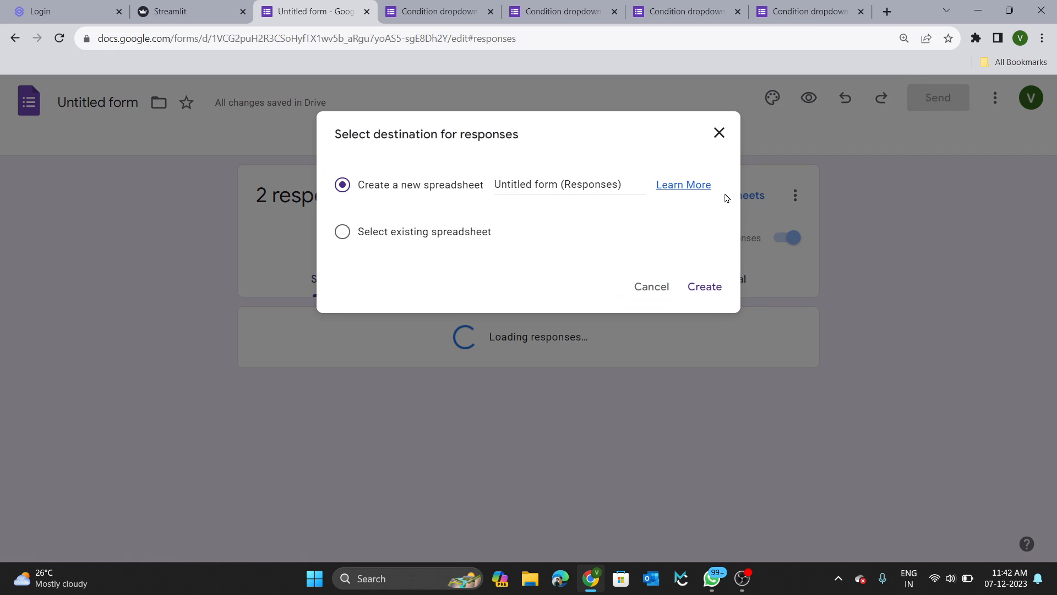
left_click(705, 287)
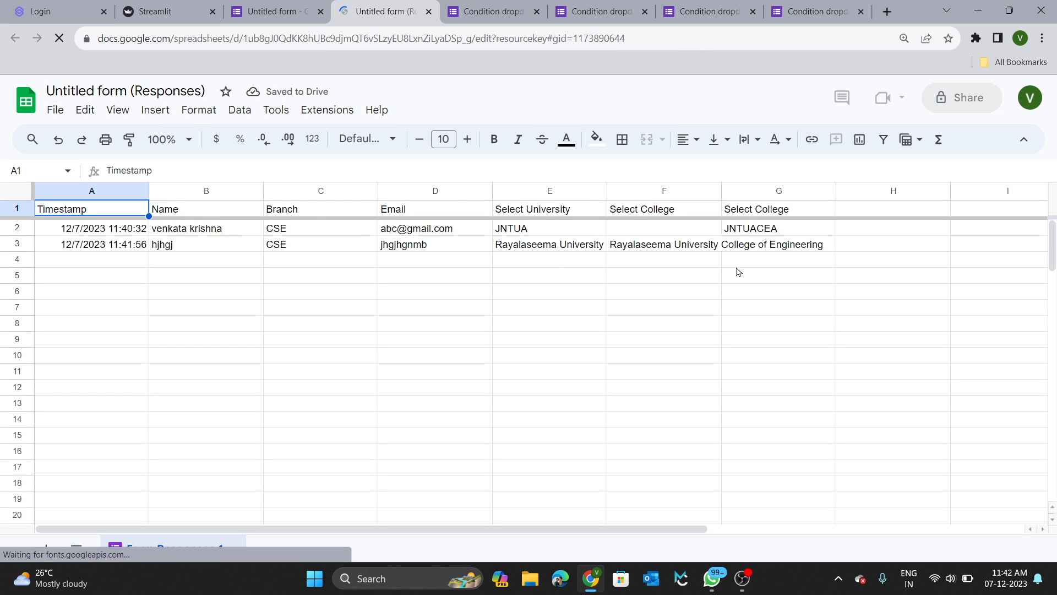
left_click(289, 11)
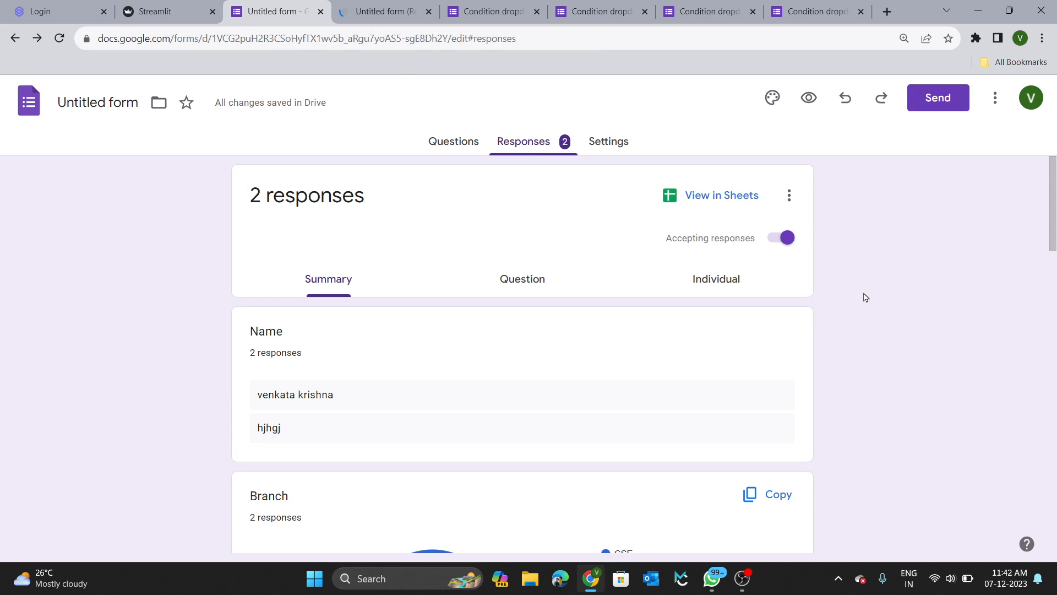